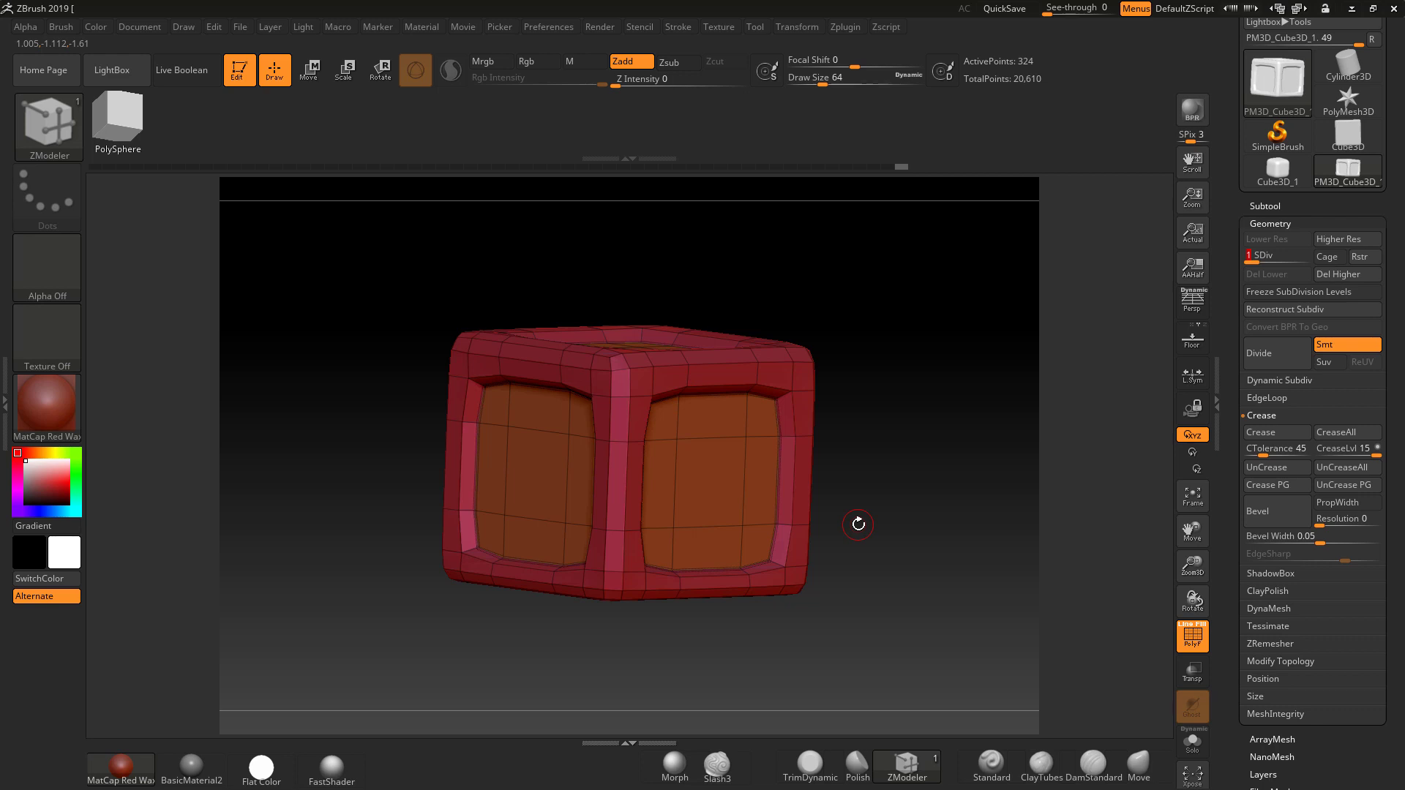
Set the cube's subdivision level to 4.
click(1285, 254)
drag(1276, 273, 1277, 273)
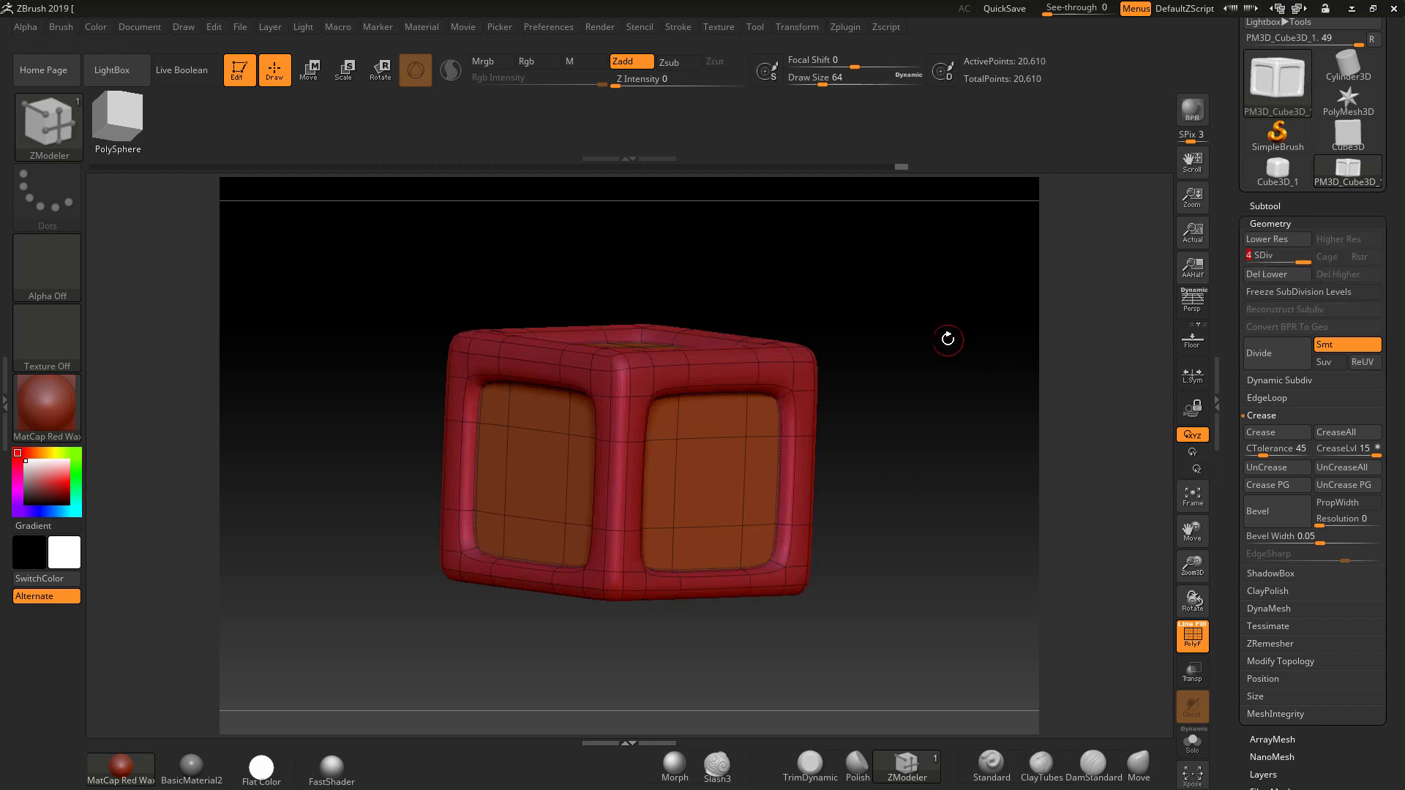
drag(941, 329, 1049, 734)
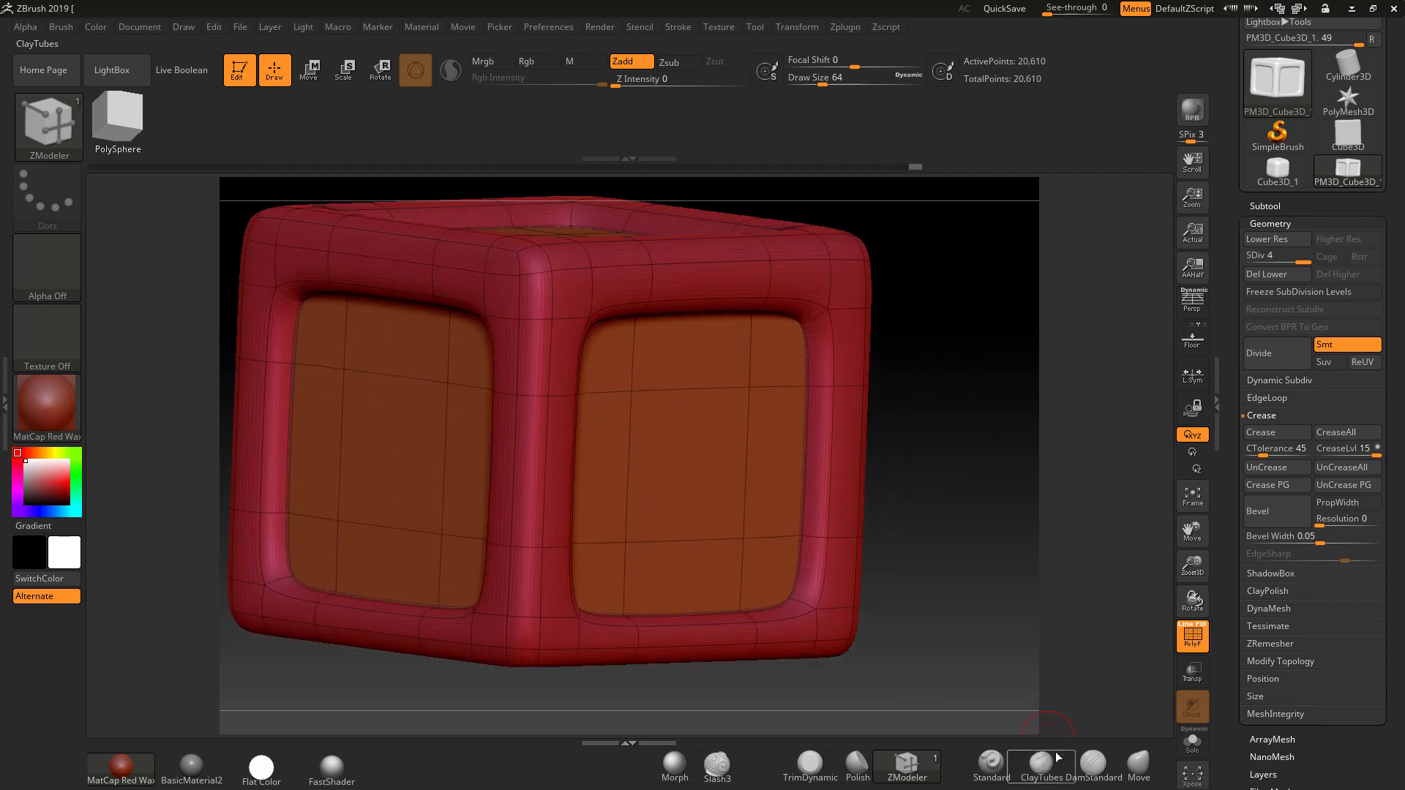
Try a ClayTubes stroke on the cube's right-hand panel with the polyframe hidden, and undo it.
click(1040, 765)
click(1192, 635)
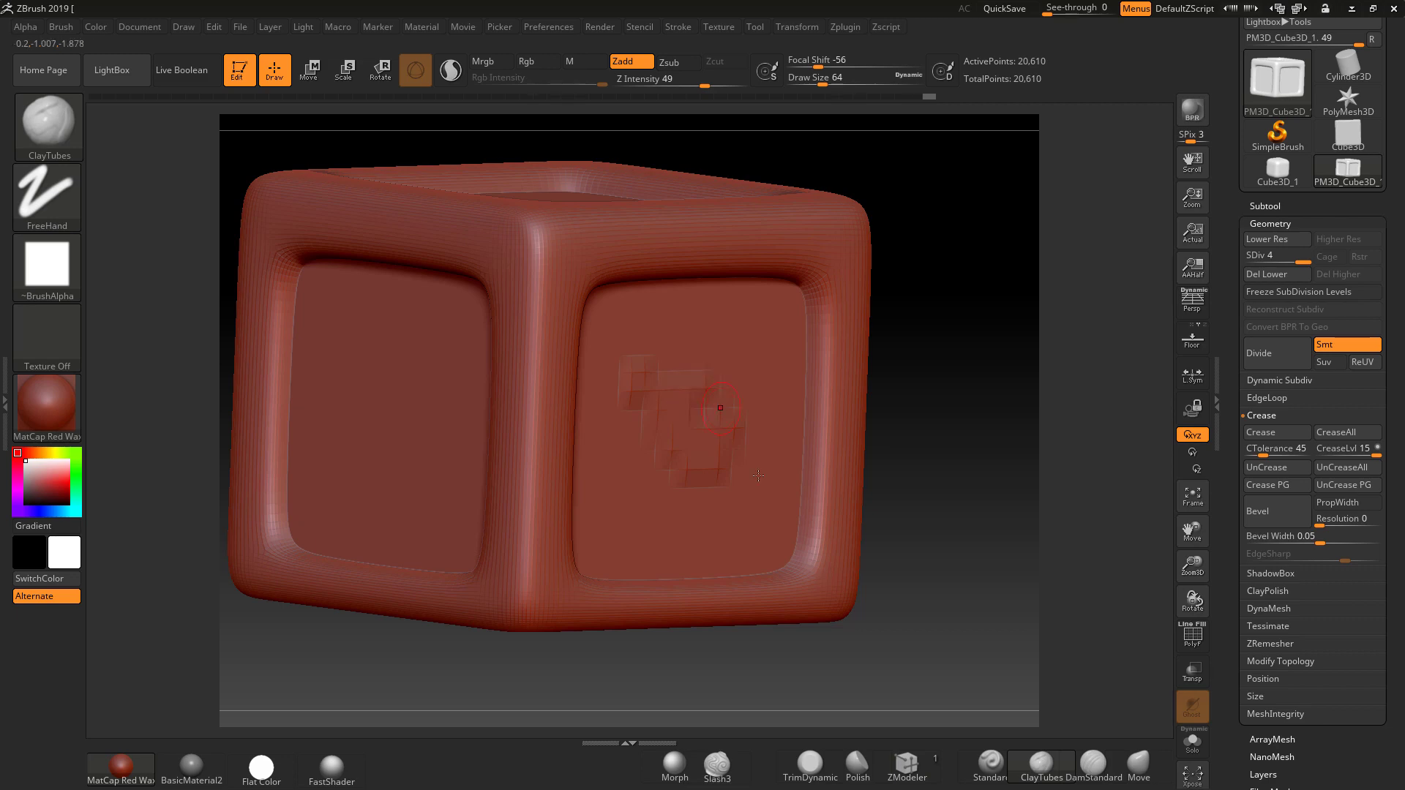
key(ctrl+z)
Divide the mesh up to subdivision level 7, sculpt a ClayTubes test stroke on the right-hand panel and check it with the polyframe.
click(1273, 358)
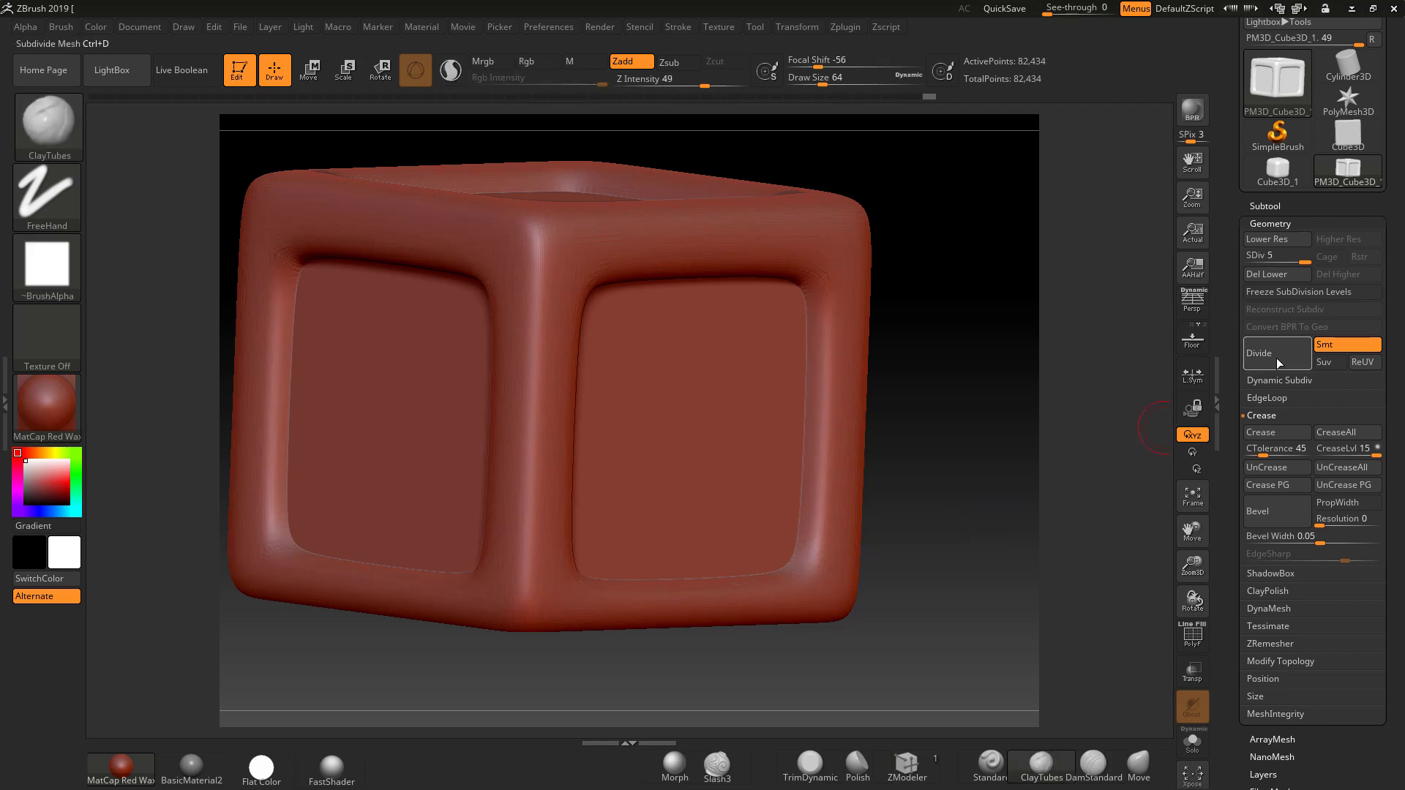
click(1274, 358)
click(1271, 358)
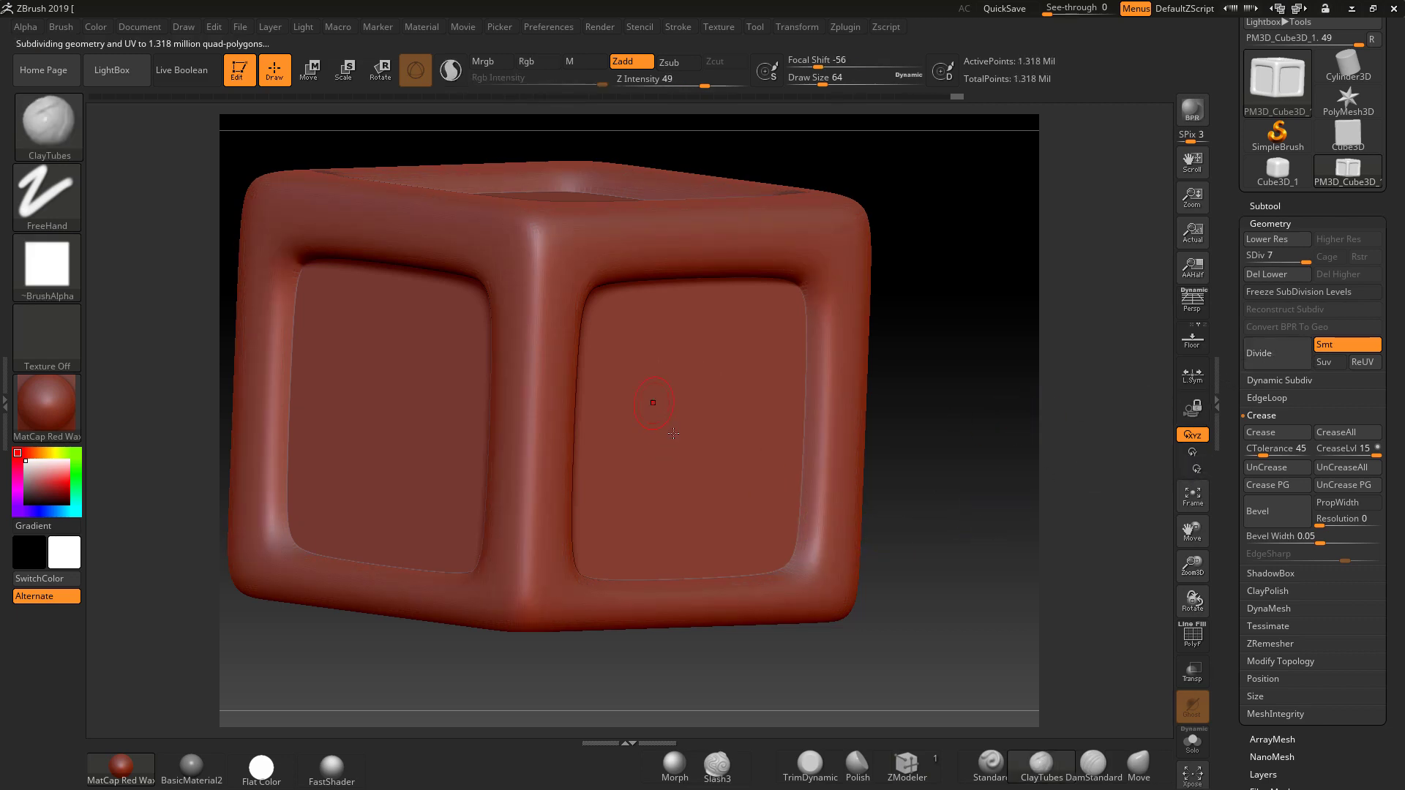
mouse_move(673, 434)
mouse_down()
mouse_move(713, 446)
mouse_move(692, 381)
mouse_move(713, 413)
mouse_up()
click(1192, 637)
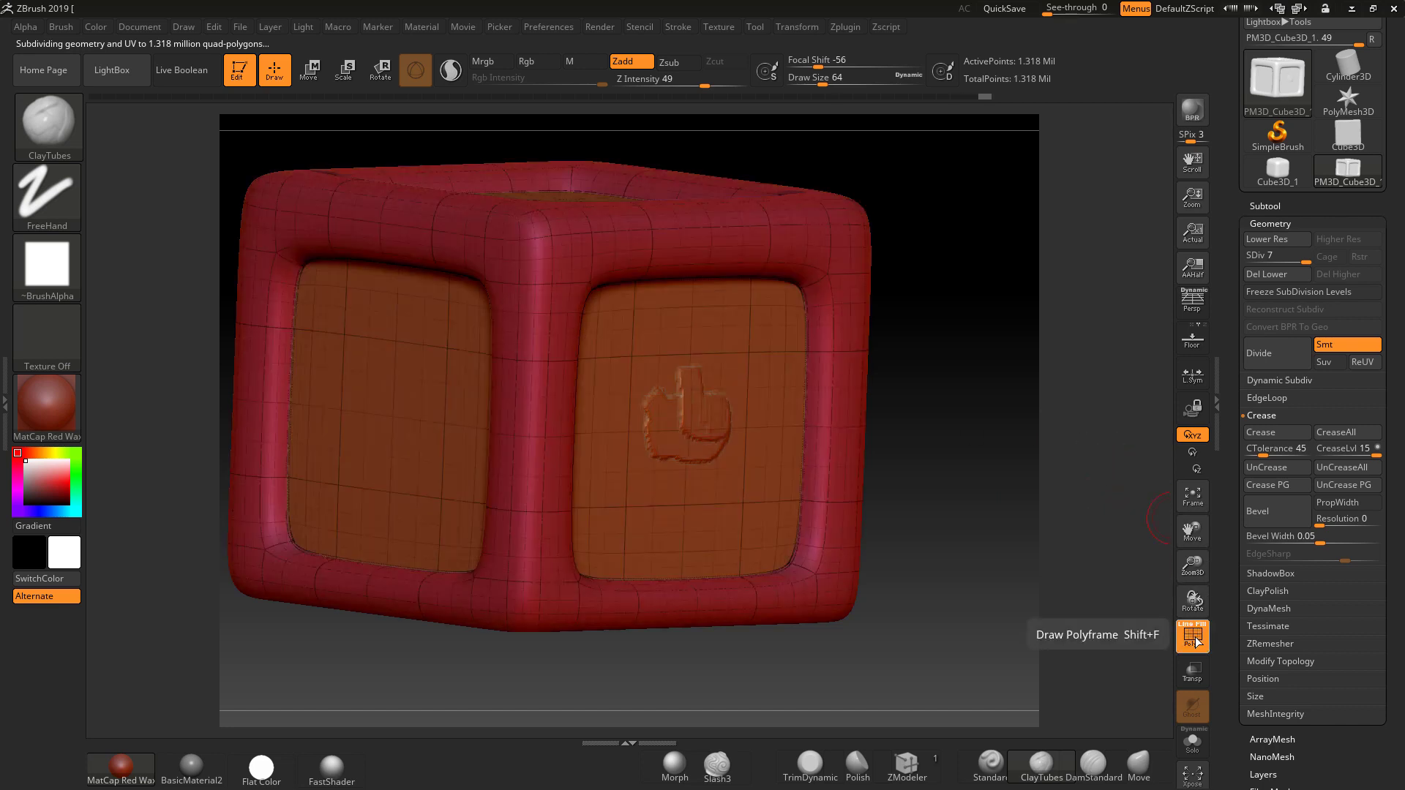
click(1192, 636)
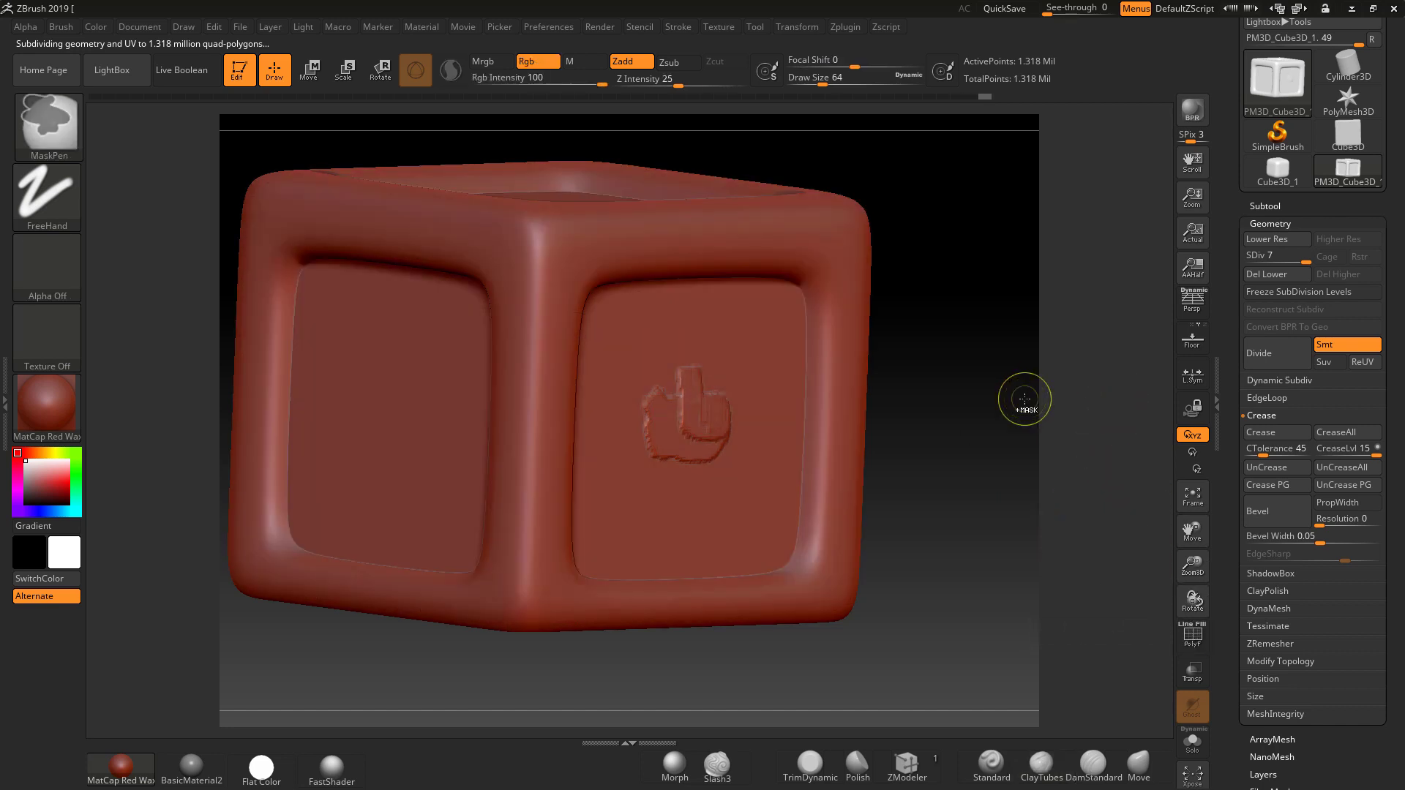
Undo the test strokes and the added divisions back to subdivision level 4.
key(ctrl+z)
key(ctrl+z)
key(ctrl+z)
key(ctrl+z)
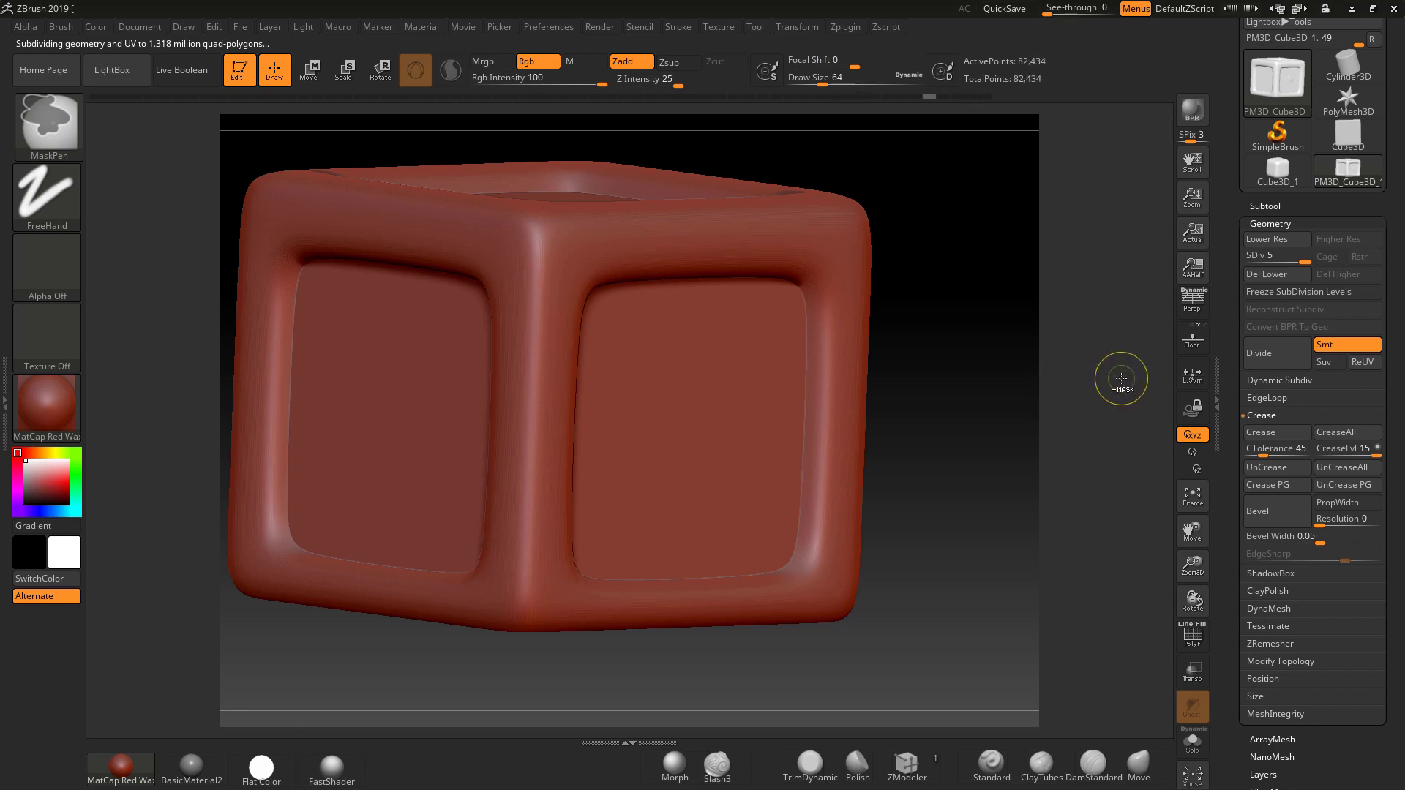
key(ctrl+z)
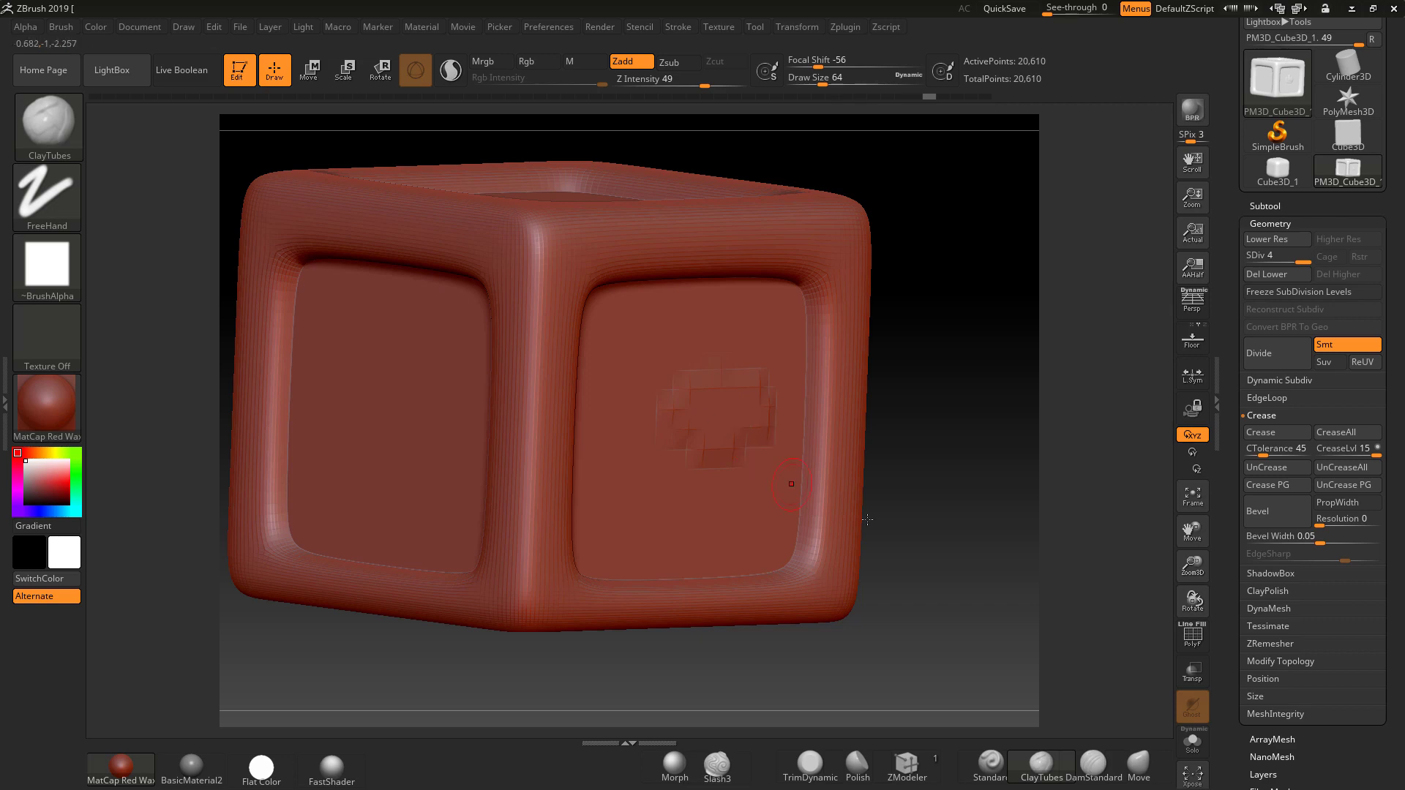
key(ctrl+z)
key(ctrl+z)
Set the cube's subdivision level to 1 and display its polyframe.
drag(949, 509, 950, 479)
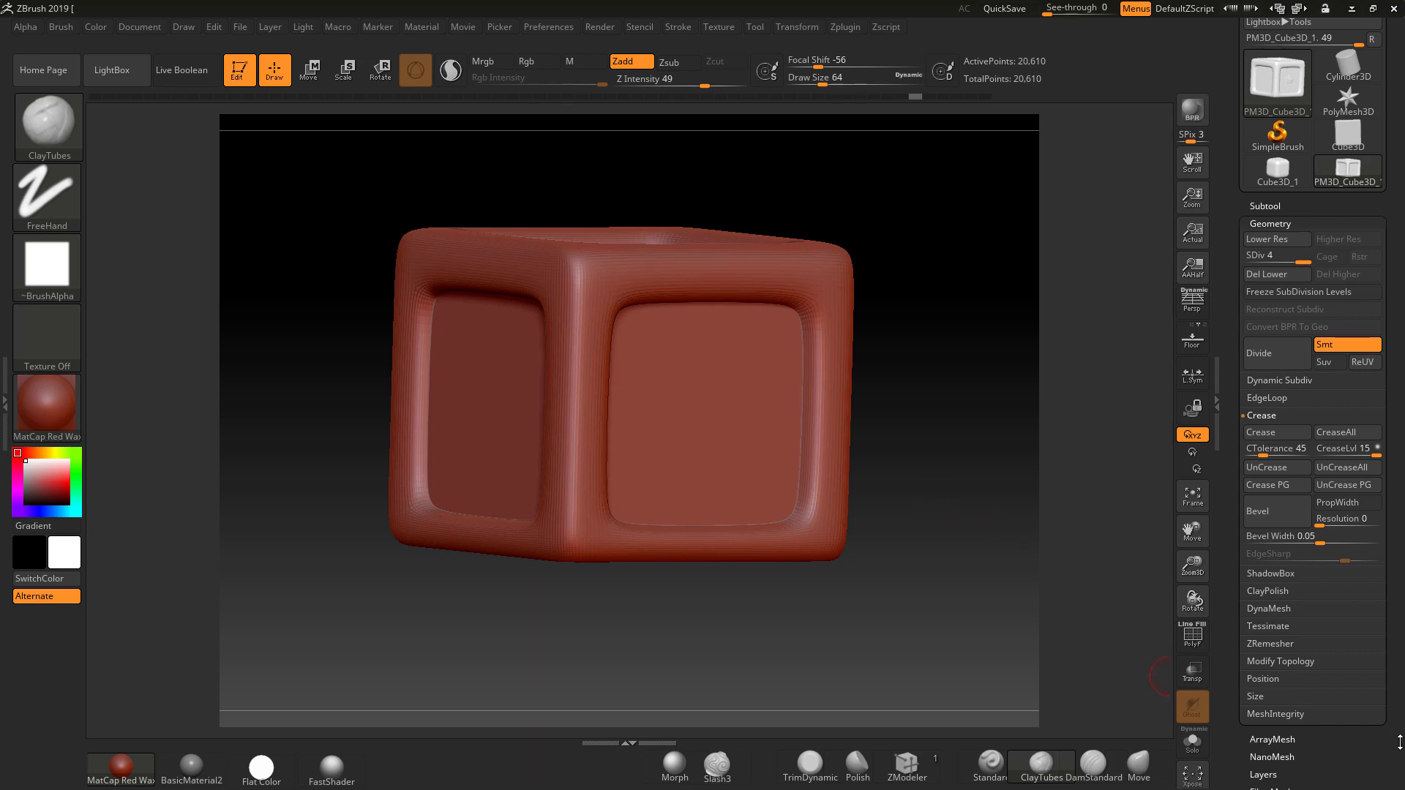
drag(1377, 756, 1395, 679)
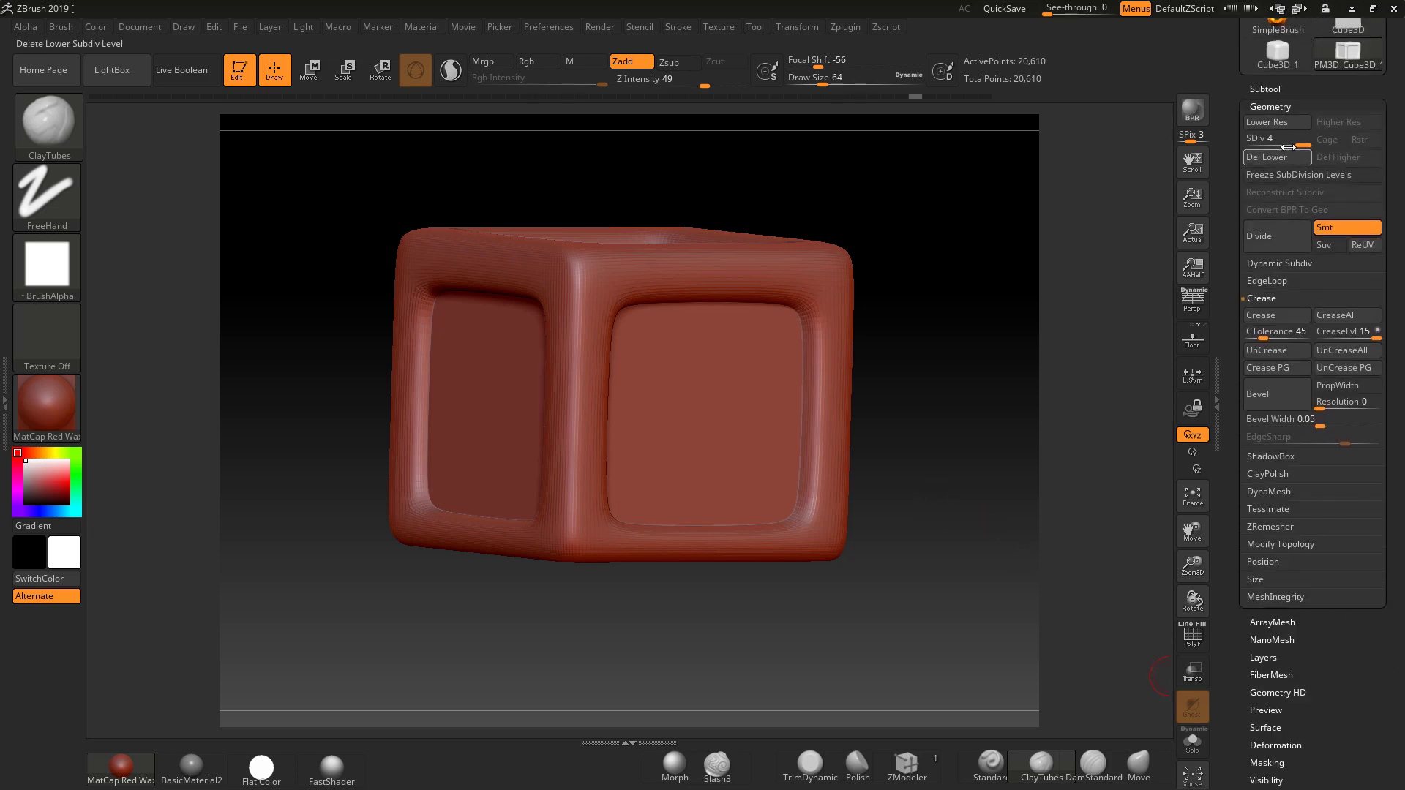
click(1251, 141)
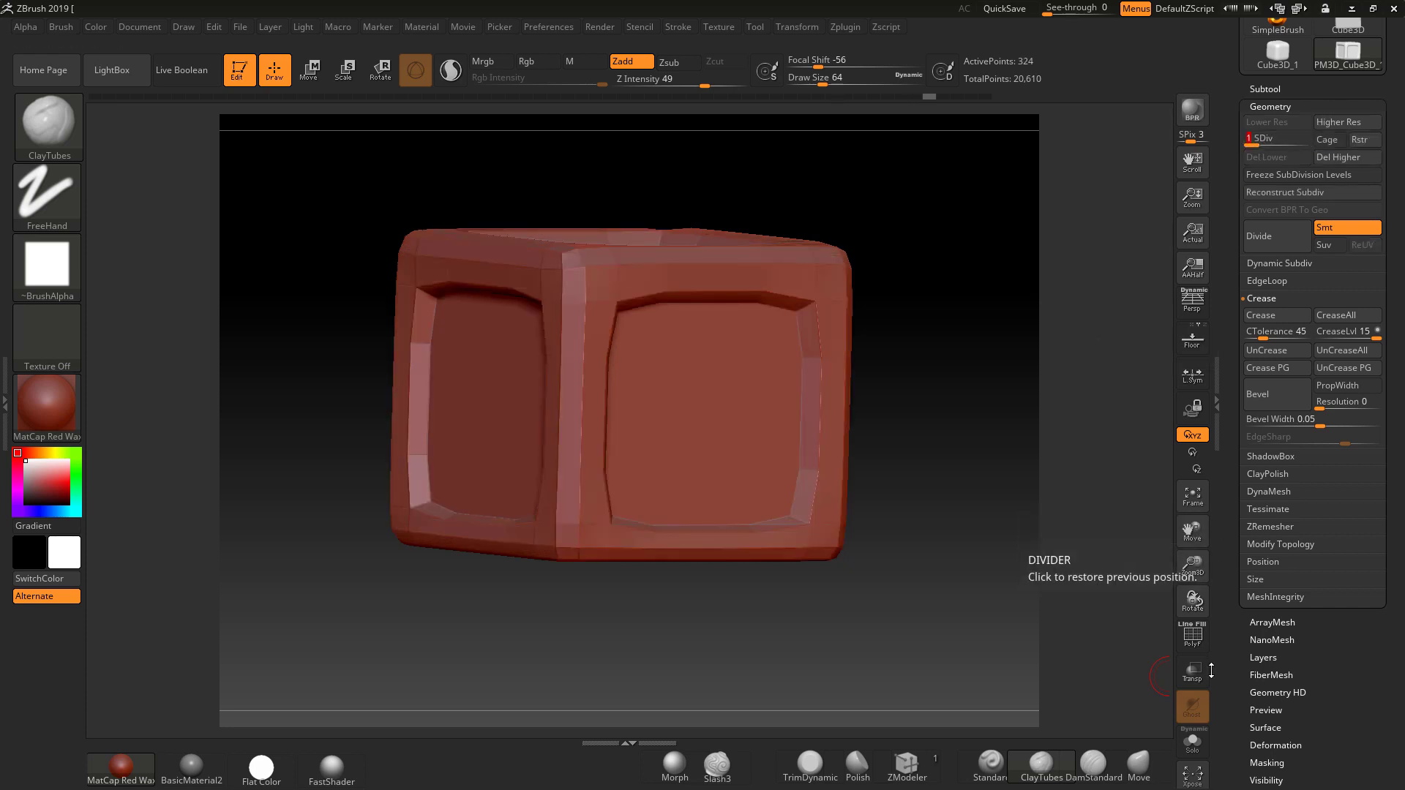
click(1192, 635)
drag(976, 602, 938, 583)
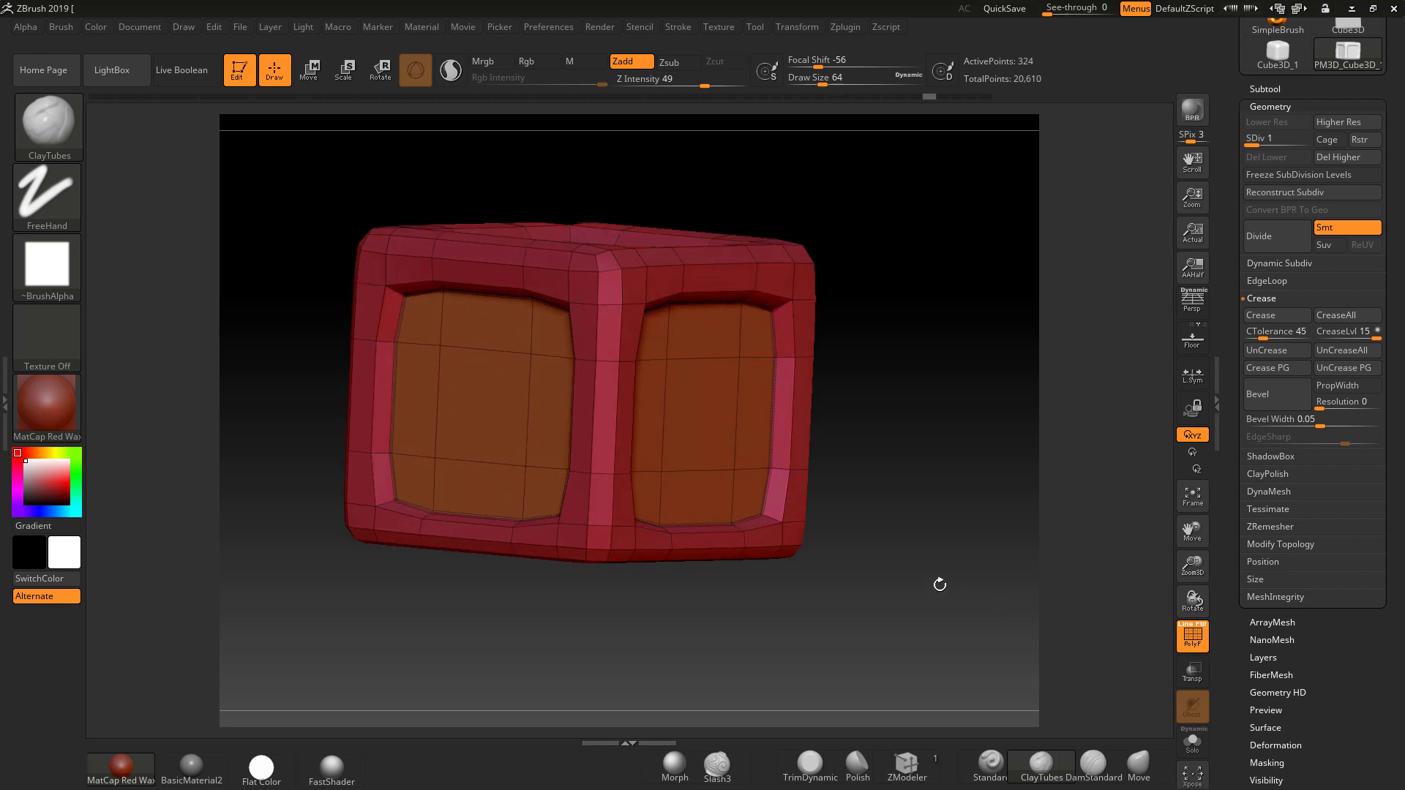
drag(894, 427, 895, 496)
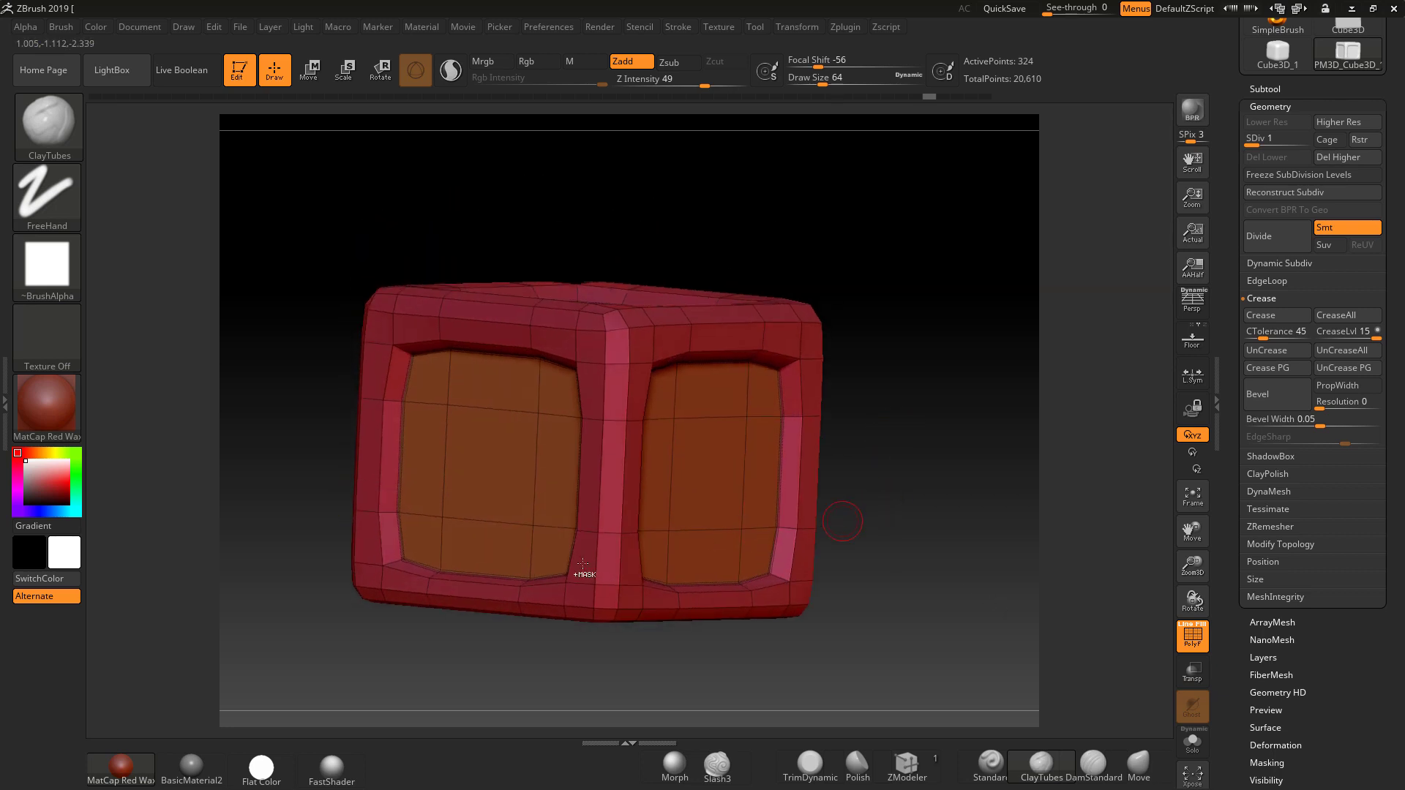
Isolate the red frame polygroup and invert the visibility to show only the orange panels.
ctrl+shift+click(612, 466)
mouse_move(866, 571)
mouse_down()
mouse_move(863, 480)
mouse_move(824, 431)
mouse_move(981, 509)
mouse_up()
key(ctrl+shift)
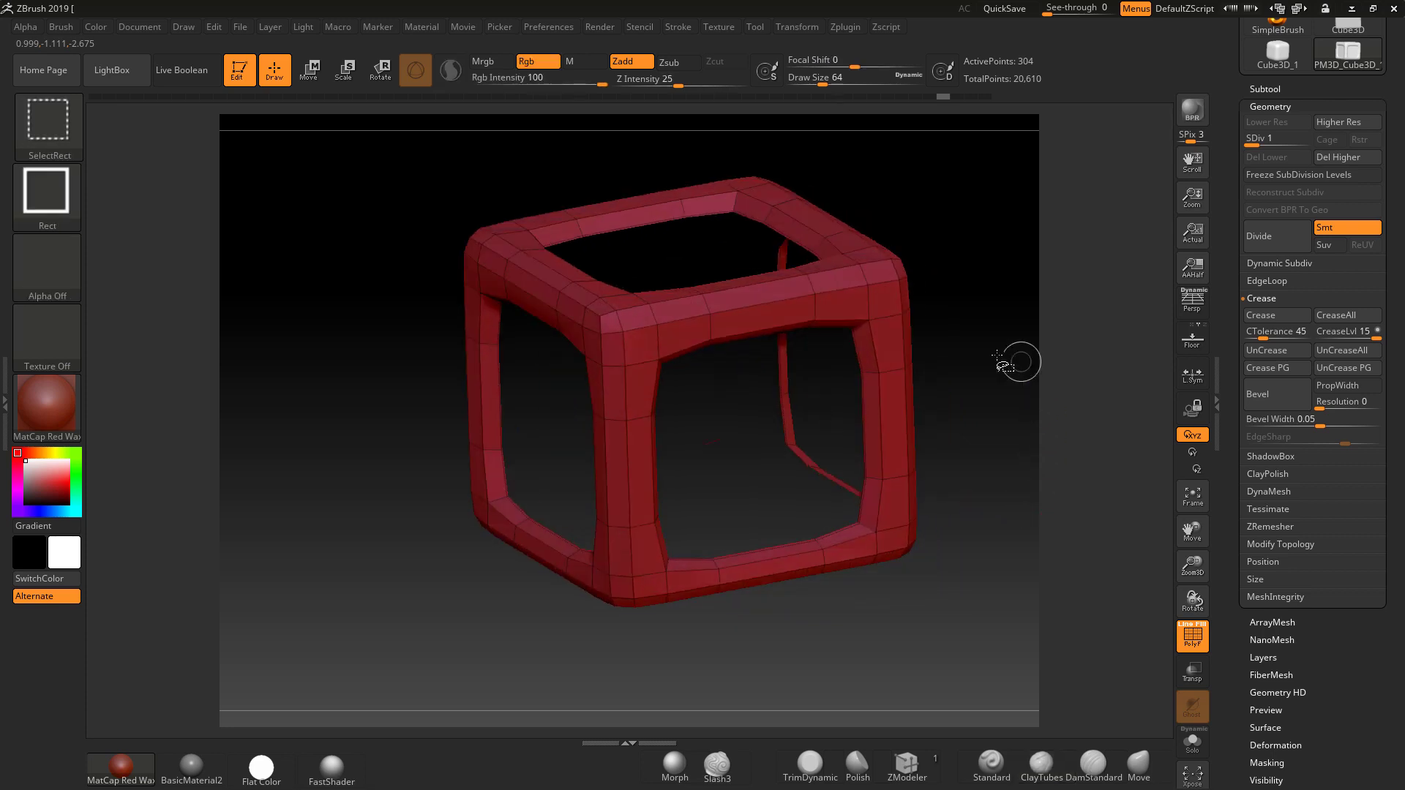
ctrl+shift+drag(1020, 361, 1019, 442)
mouse_move(988, 540)
mouse_down()
mouse_move(1021, 507)
mouse_move(1017, 543)
mouse_up()
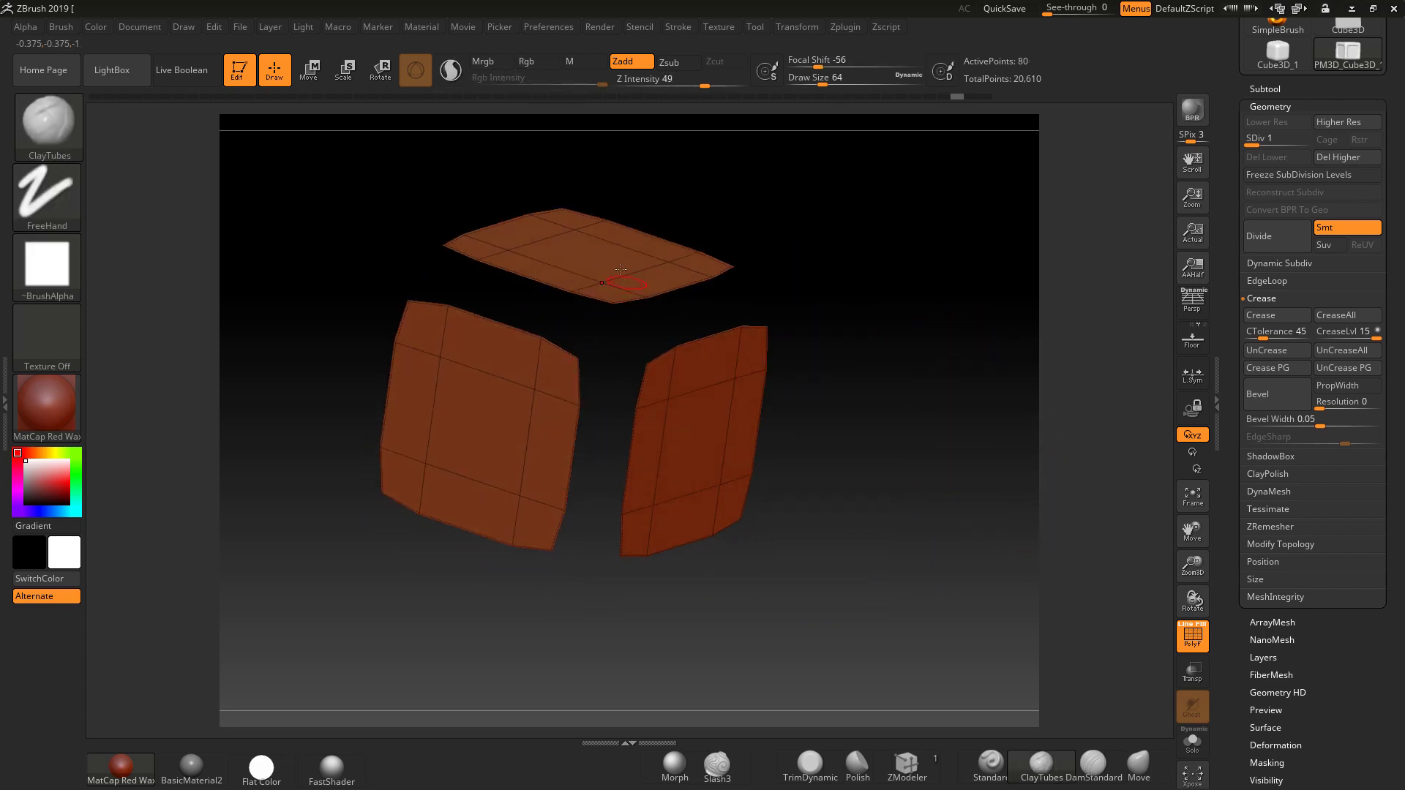
drag(815, 517, 910, 568)
Turn on double-sided display for the isolated panels and view them from another angle.
scroll(1339, 654, down, 5)
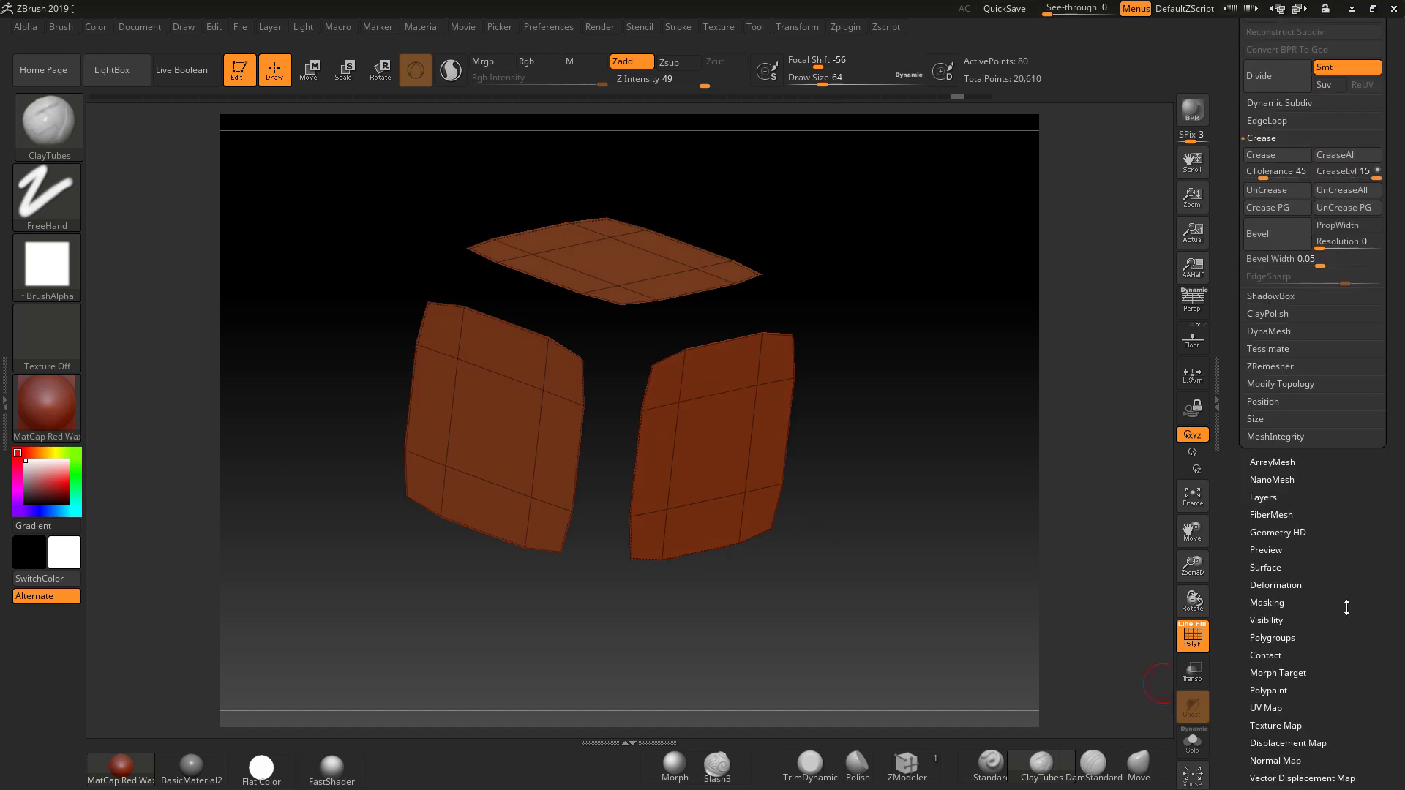
scroll(1332, 613, down, 2)
drag(1021, 597, 938, 563)
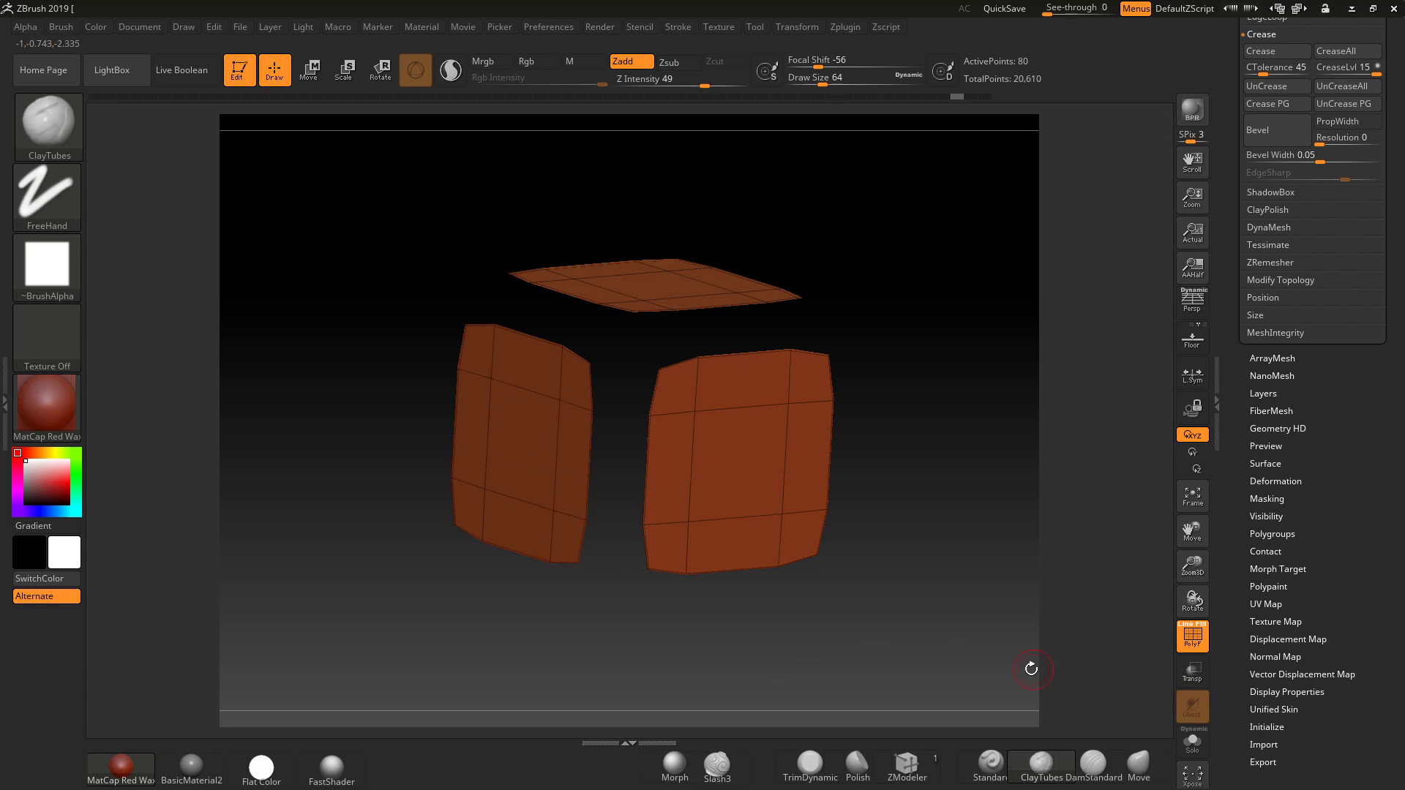
click(1265, 692)
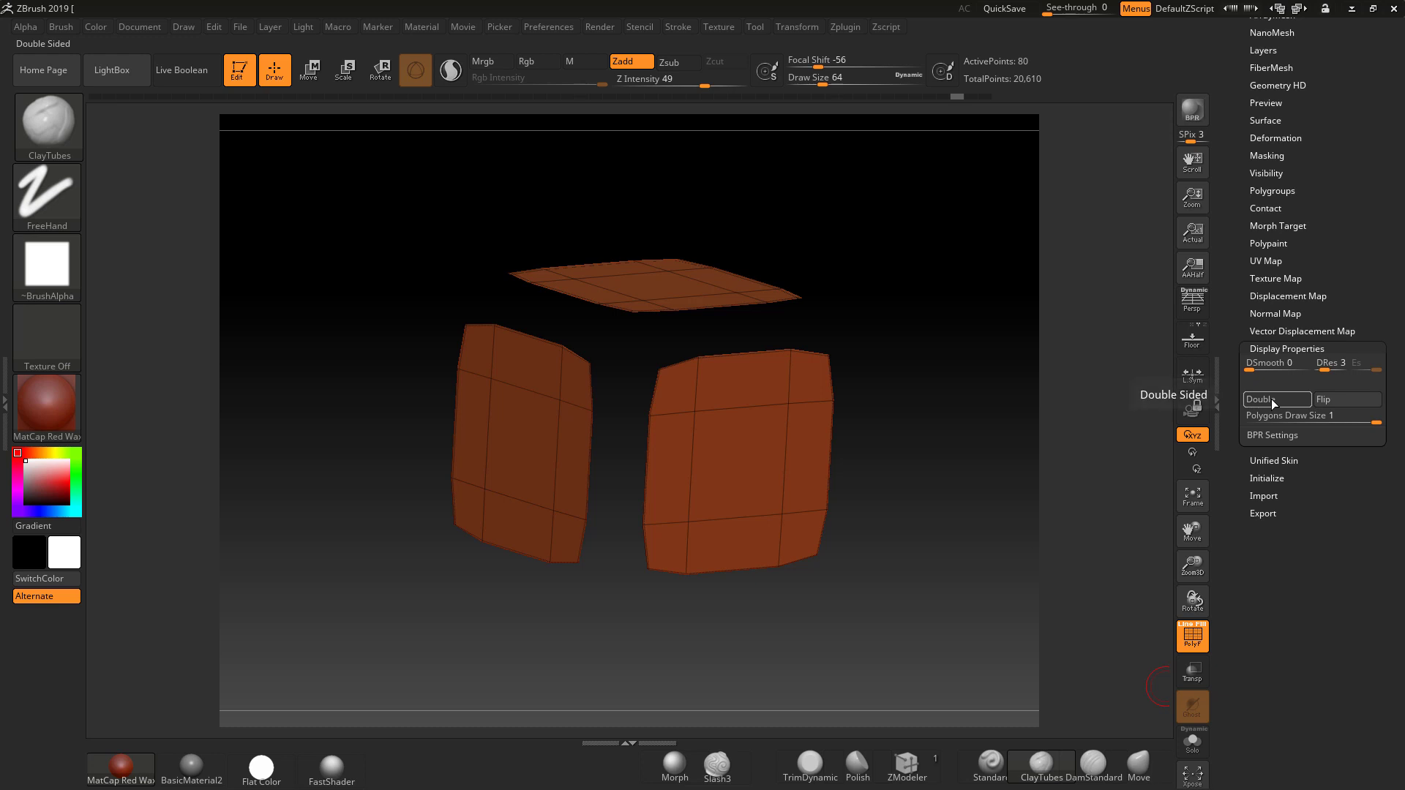
click(1271, 398)
drag(998, 468, 1014, 479)
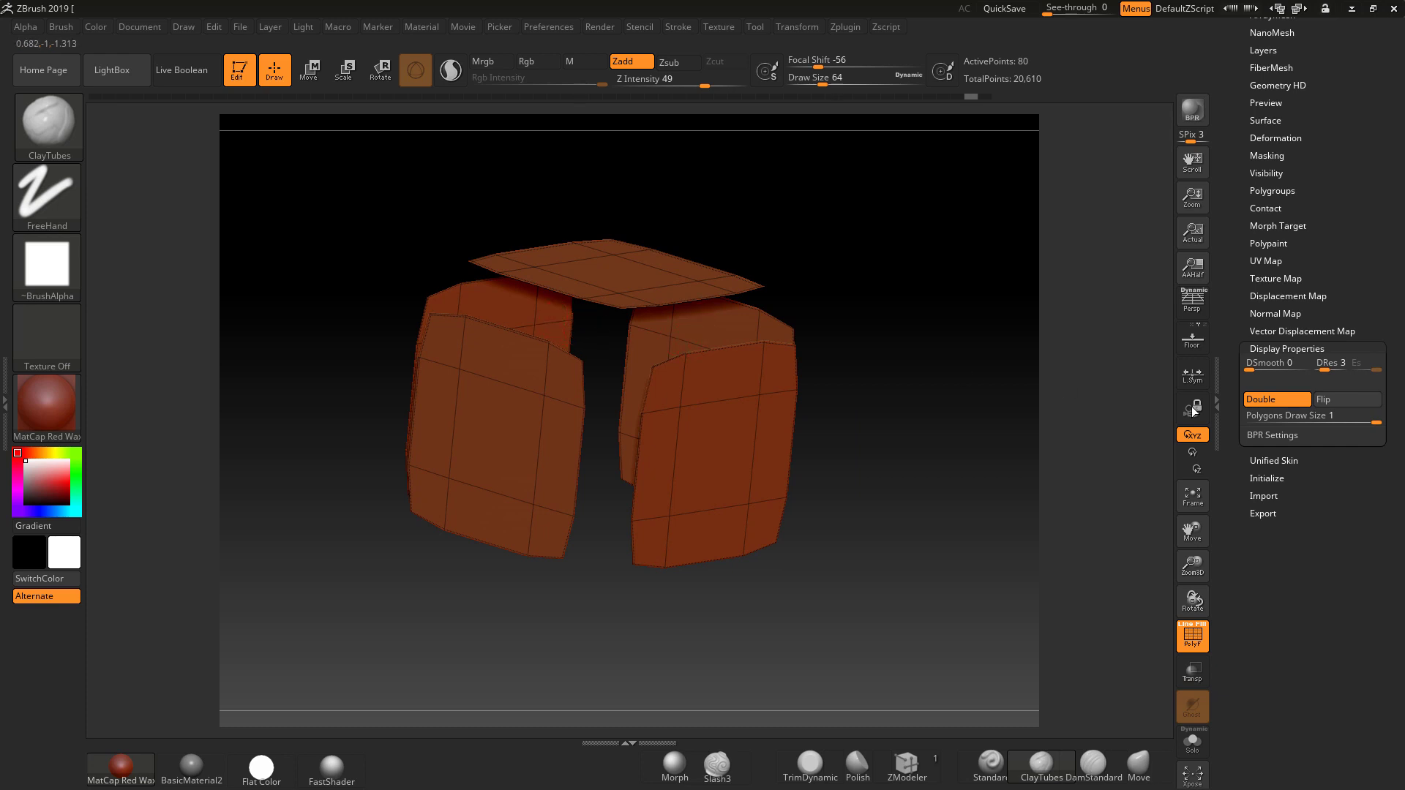
Turn off double-sided display and unhide the whole cube.
click(1263, 402)
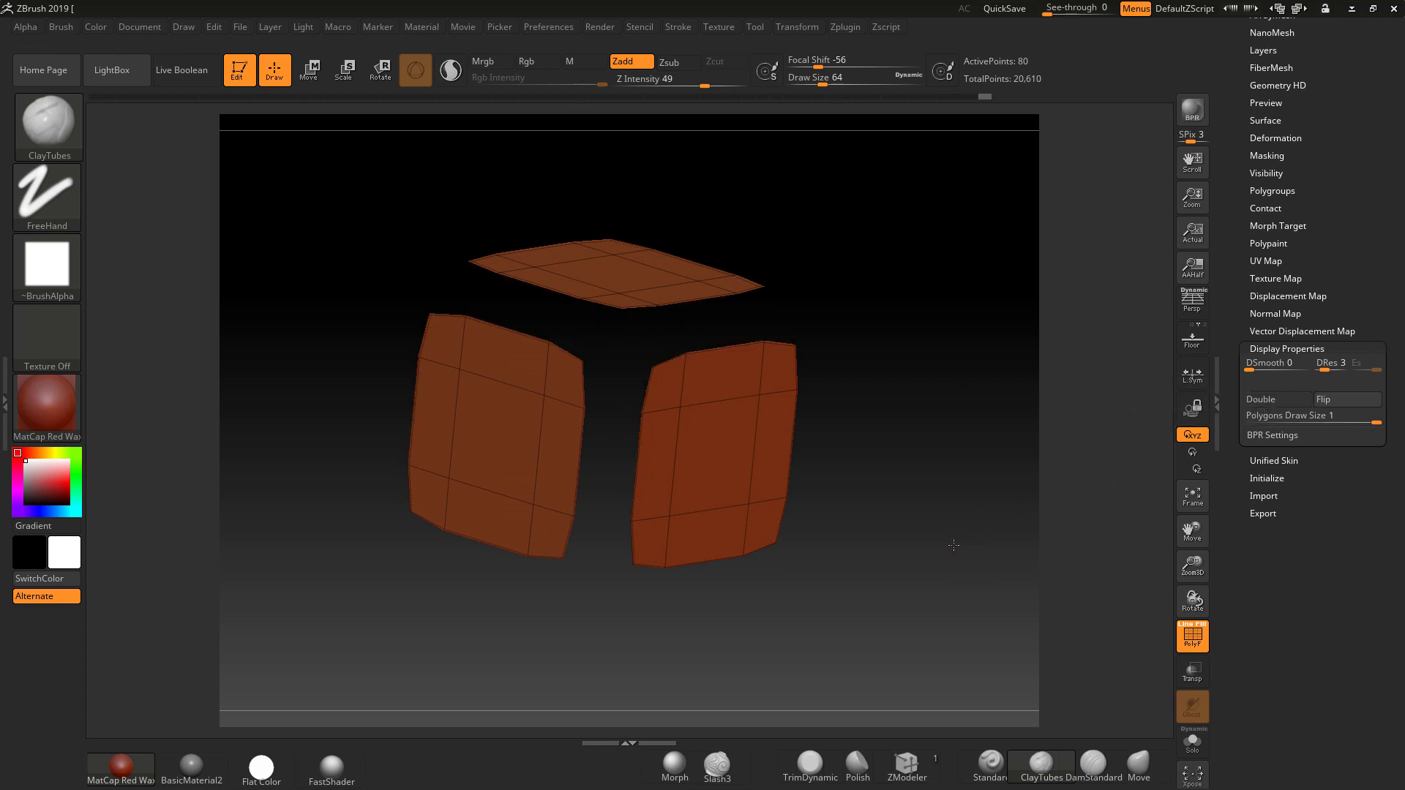
drag(964, 554, 980, 516)
ctrl+shift+click(961, 560)
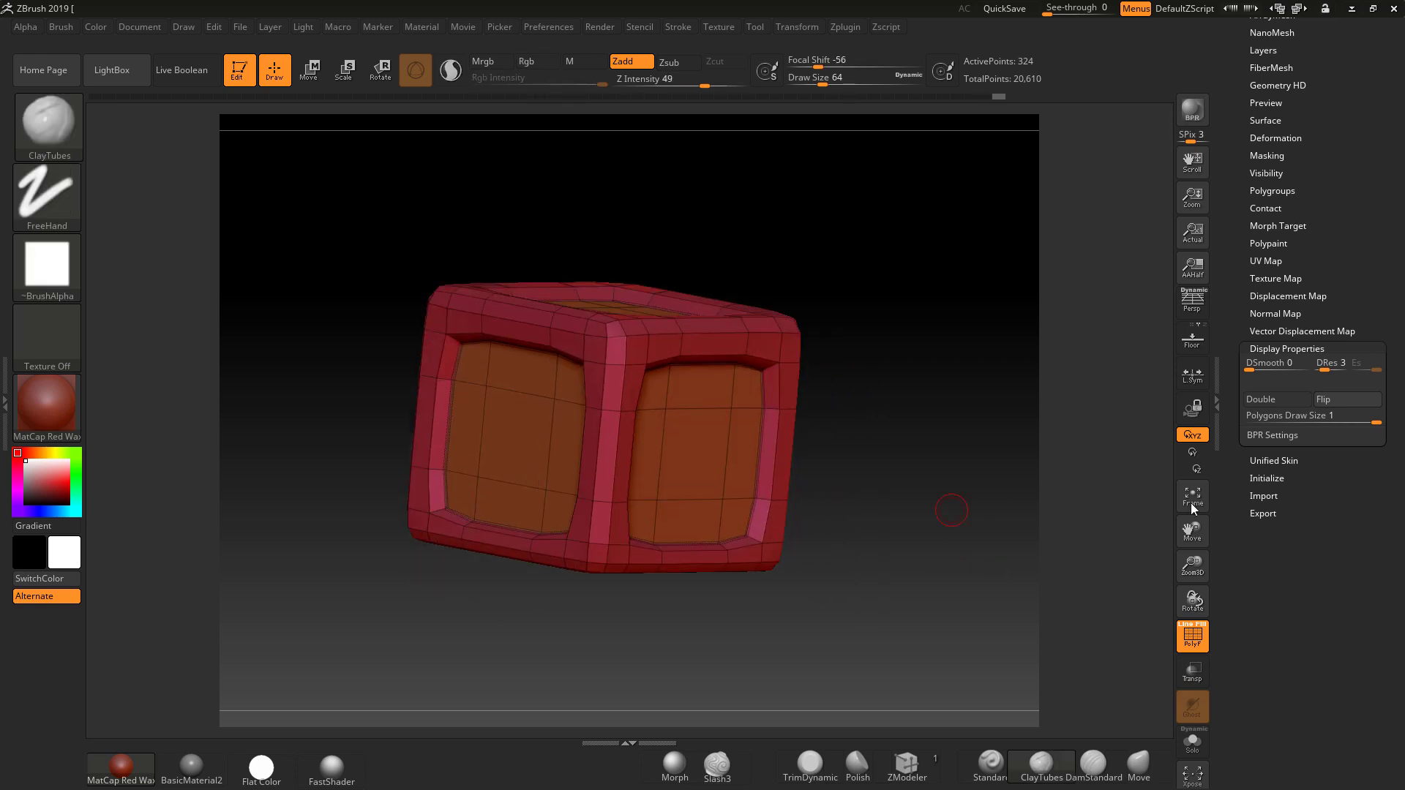
Activate surface noise on the cube and hide the polyframe to inspect the surface.
scroll(1291, 512, up, 3)
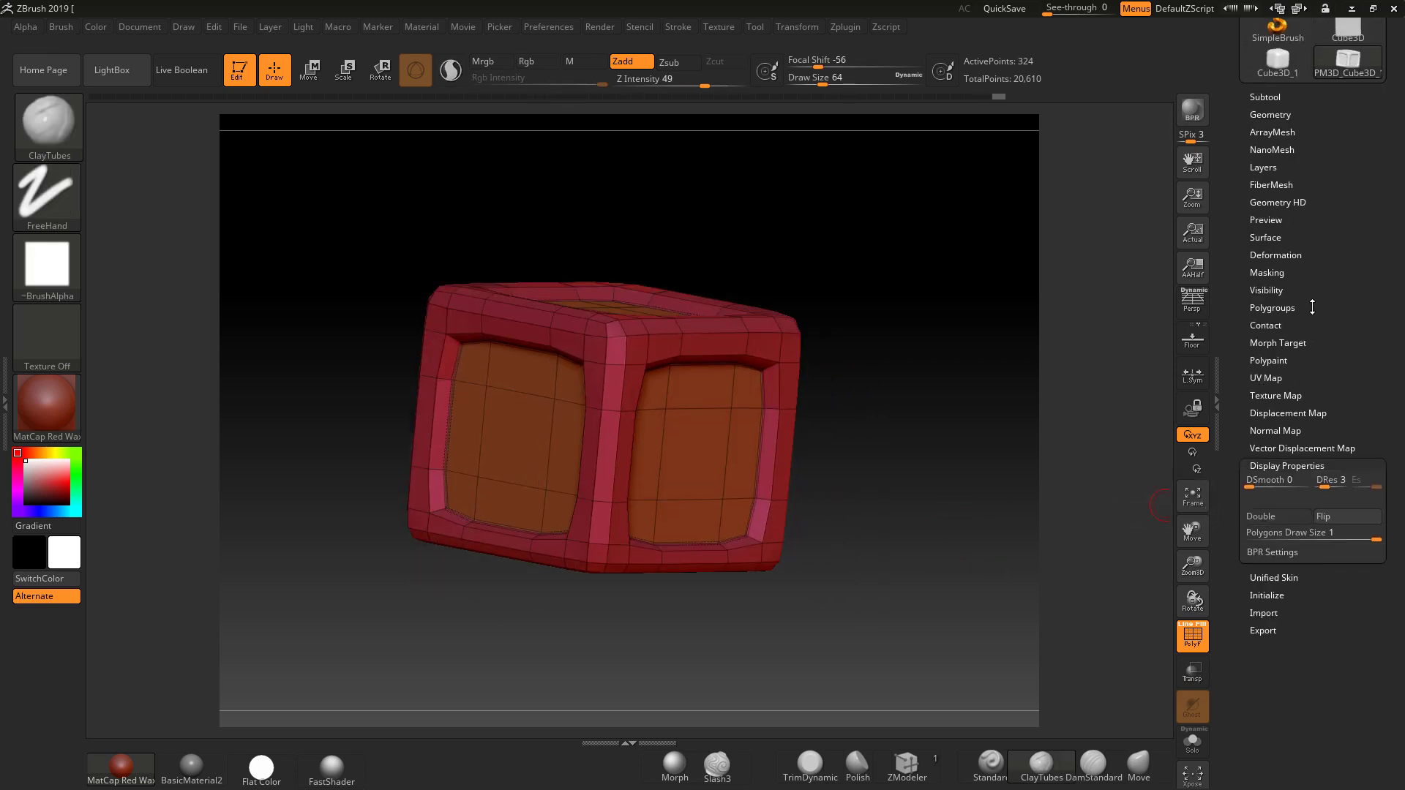
click(1271, 237)
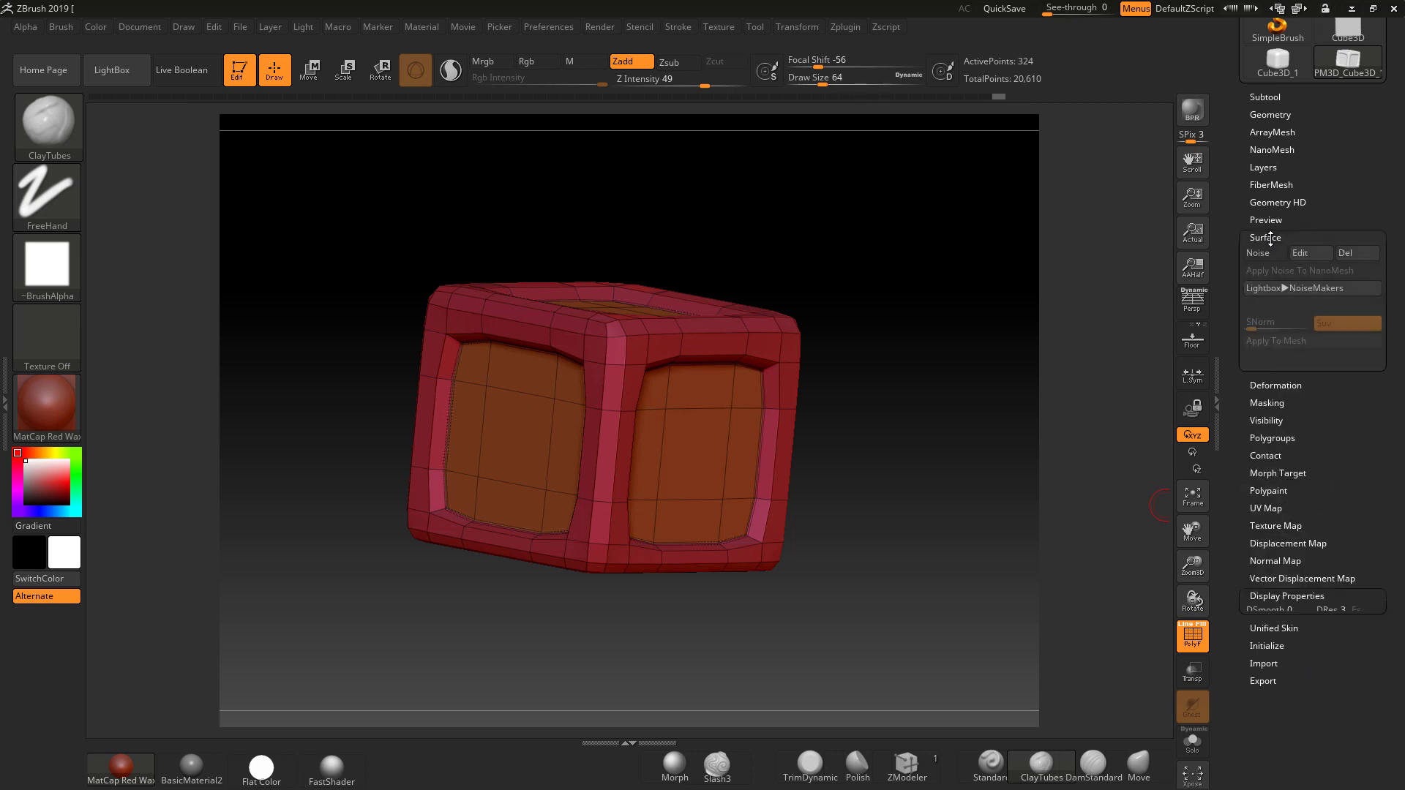
click(1261, 253)
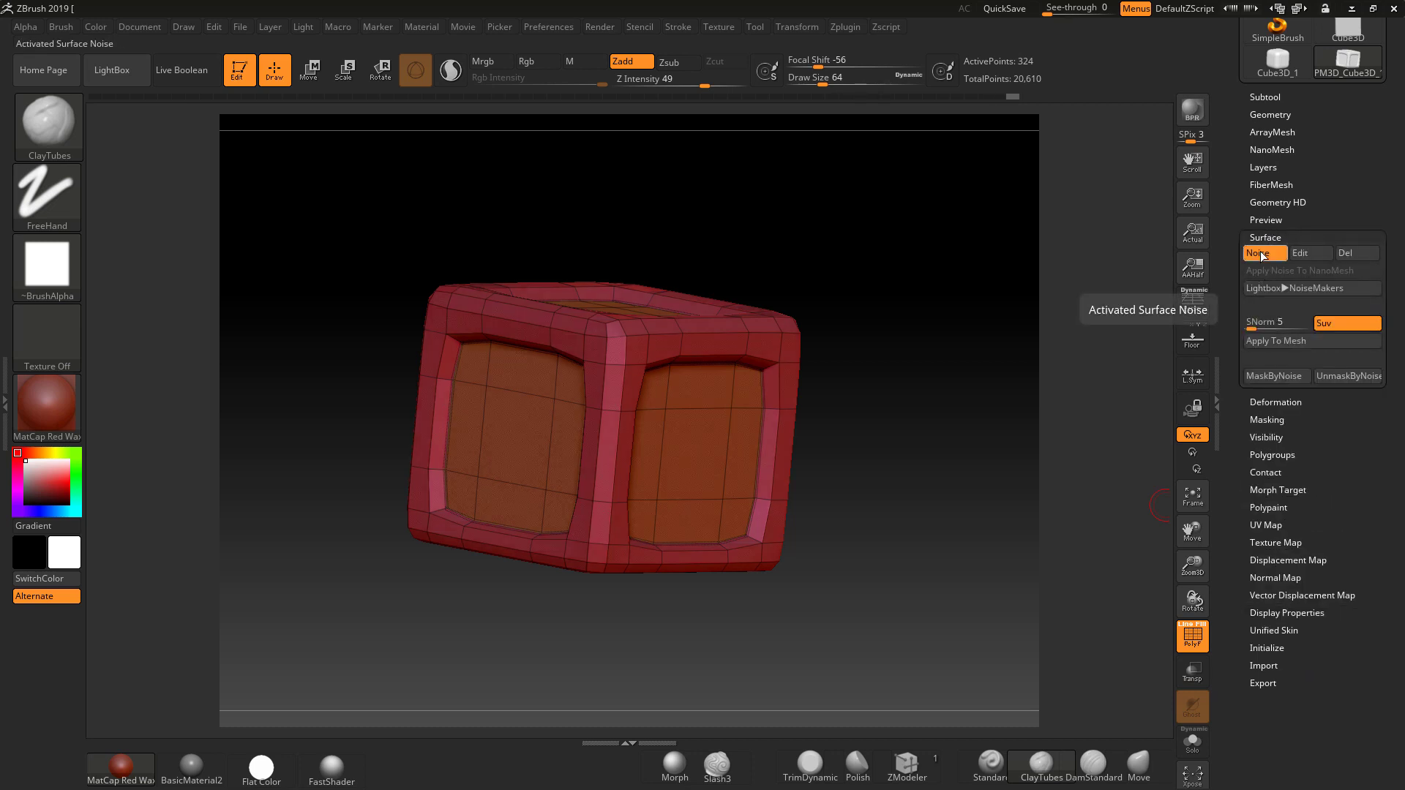
click(1193, 635)
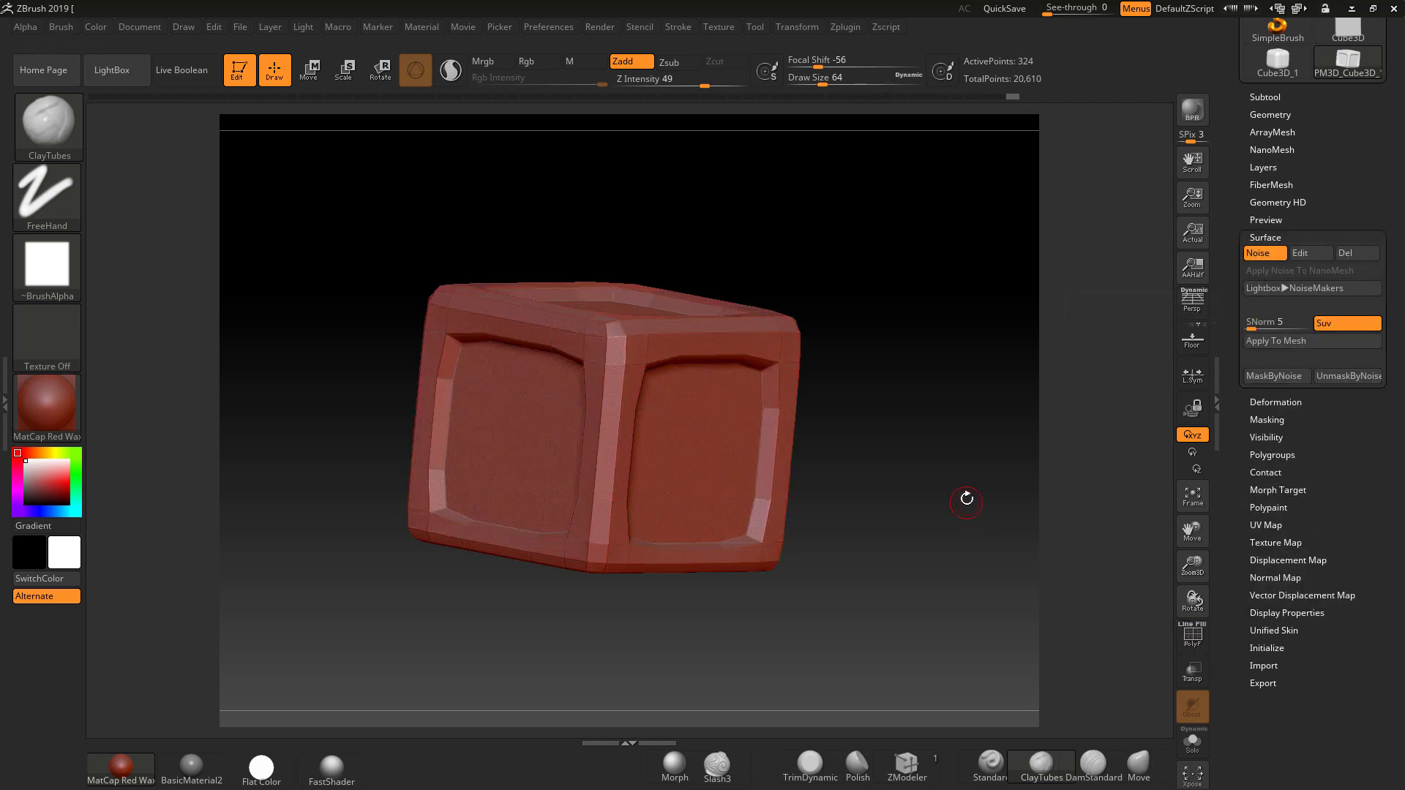
alt+drag(906, 465, 948, 498)
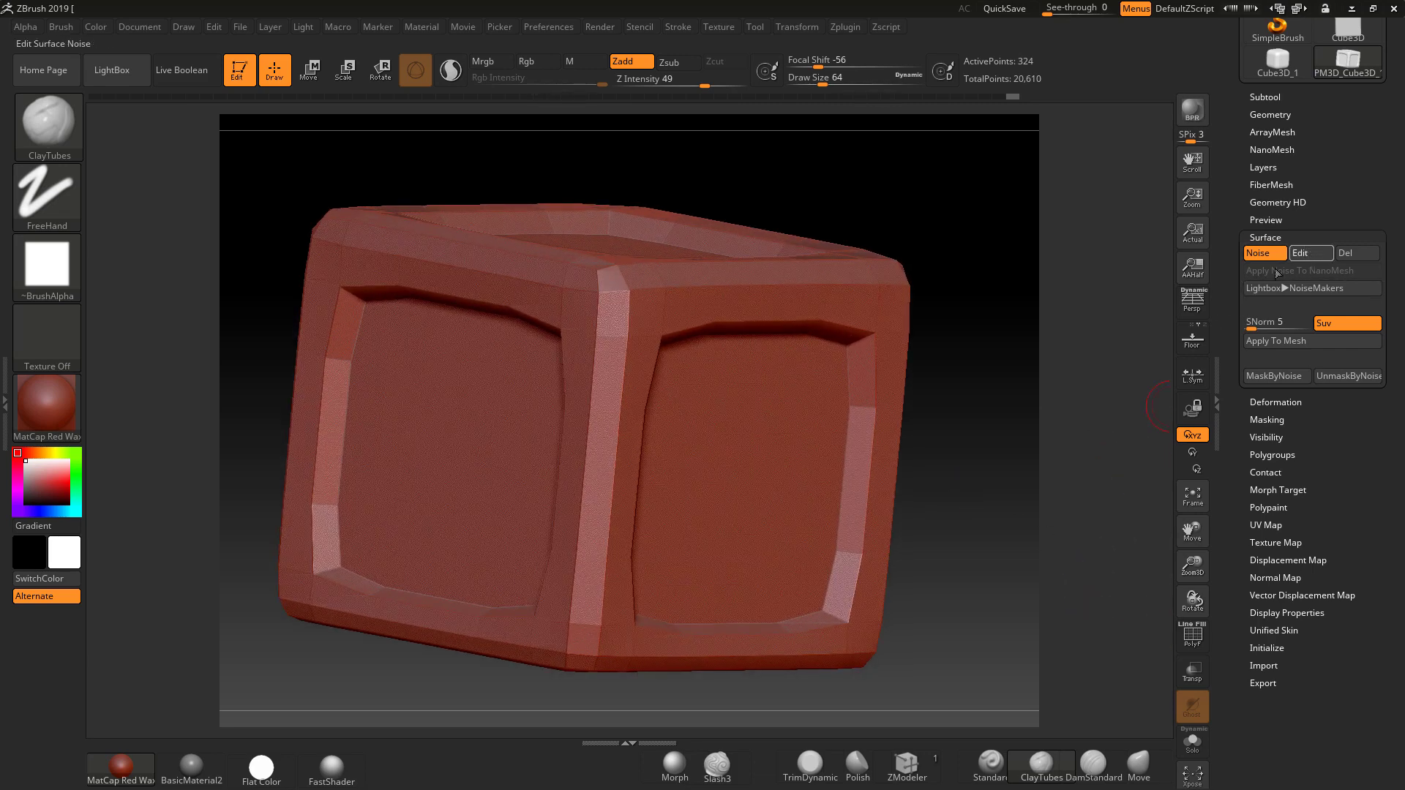
Edit the surface noise with a noise scale of about 2.71 and a small negative strength, and accept the settings.
click(1310, 253)
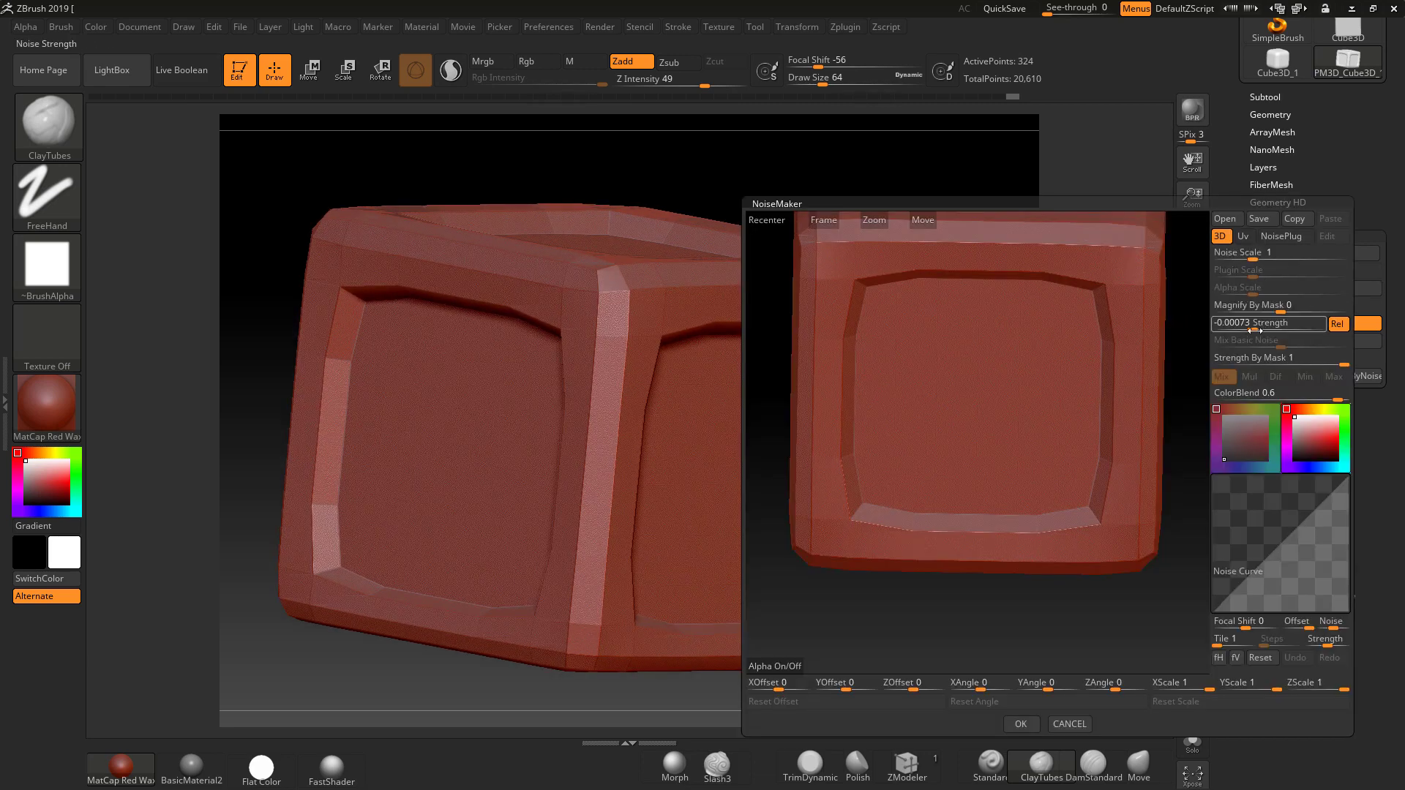
drag(1251, 330, 1247, 331)
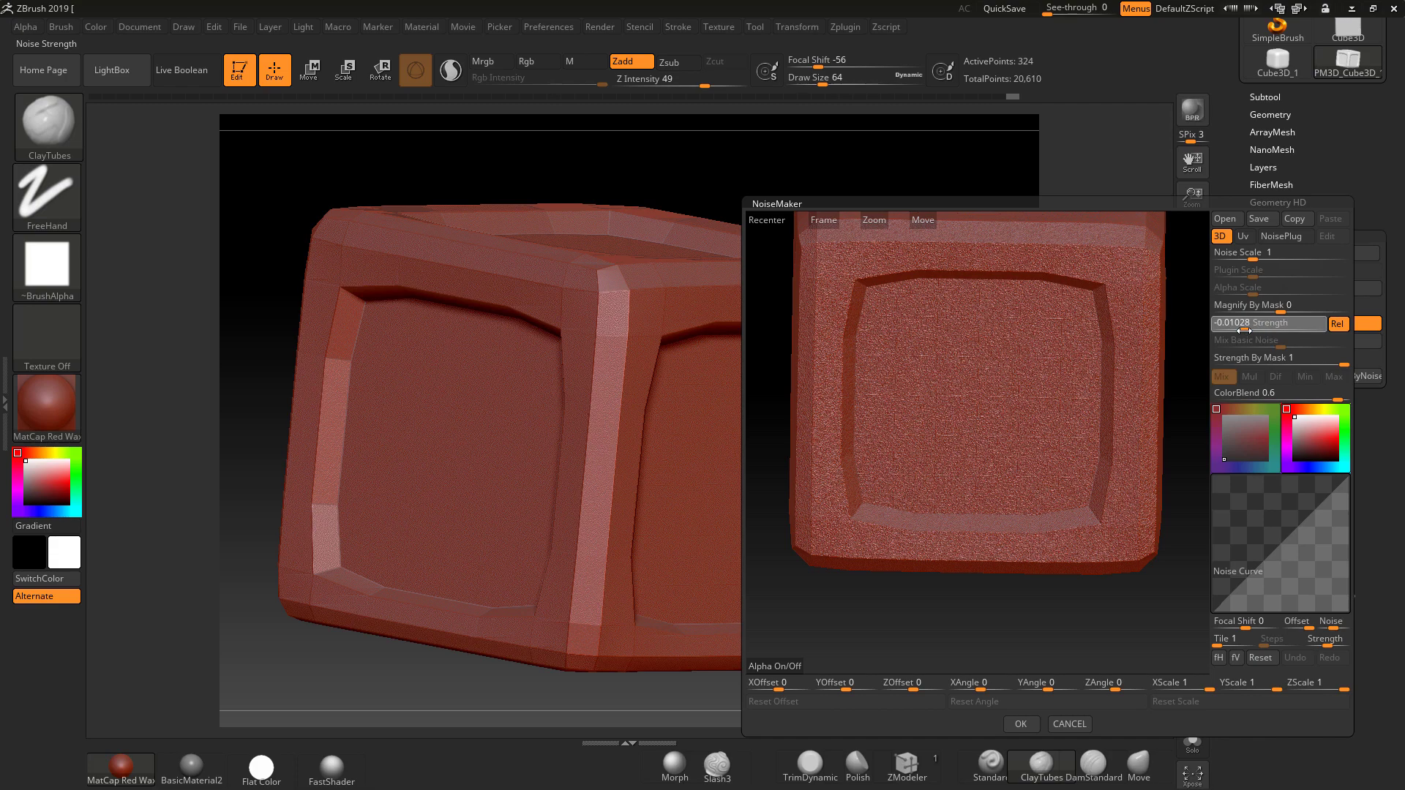
drag(1247, 256, 1260, 257)
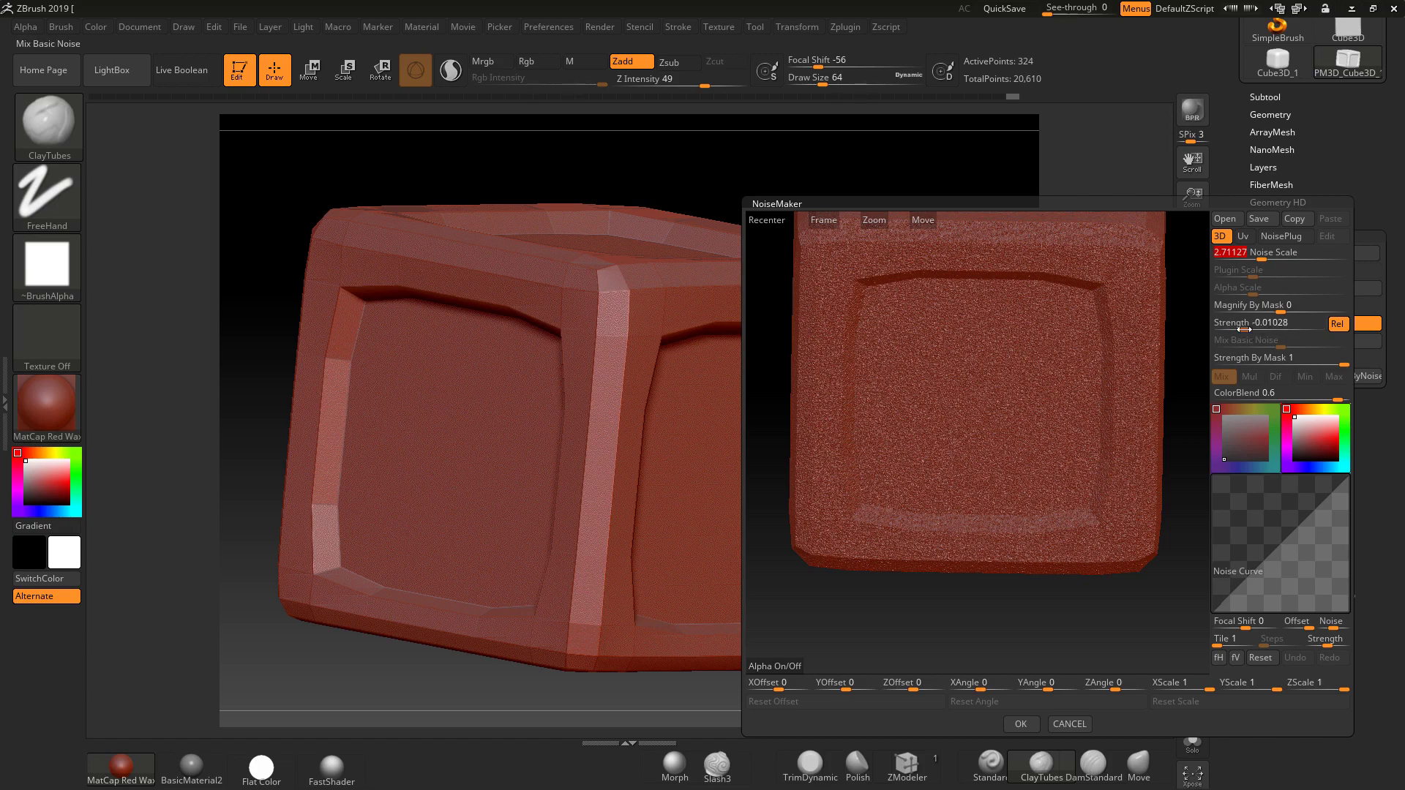
drag(1242, 330, 1246, 330)
click(1021, 724)
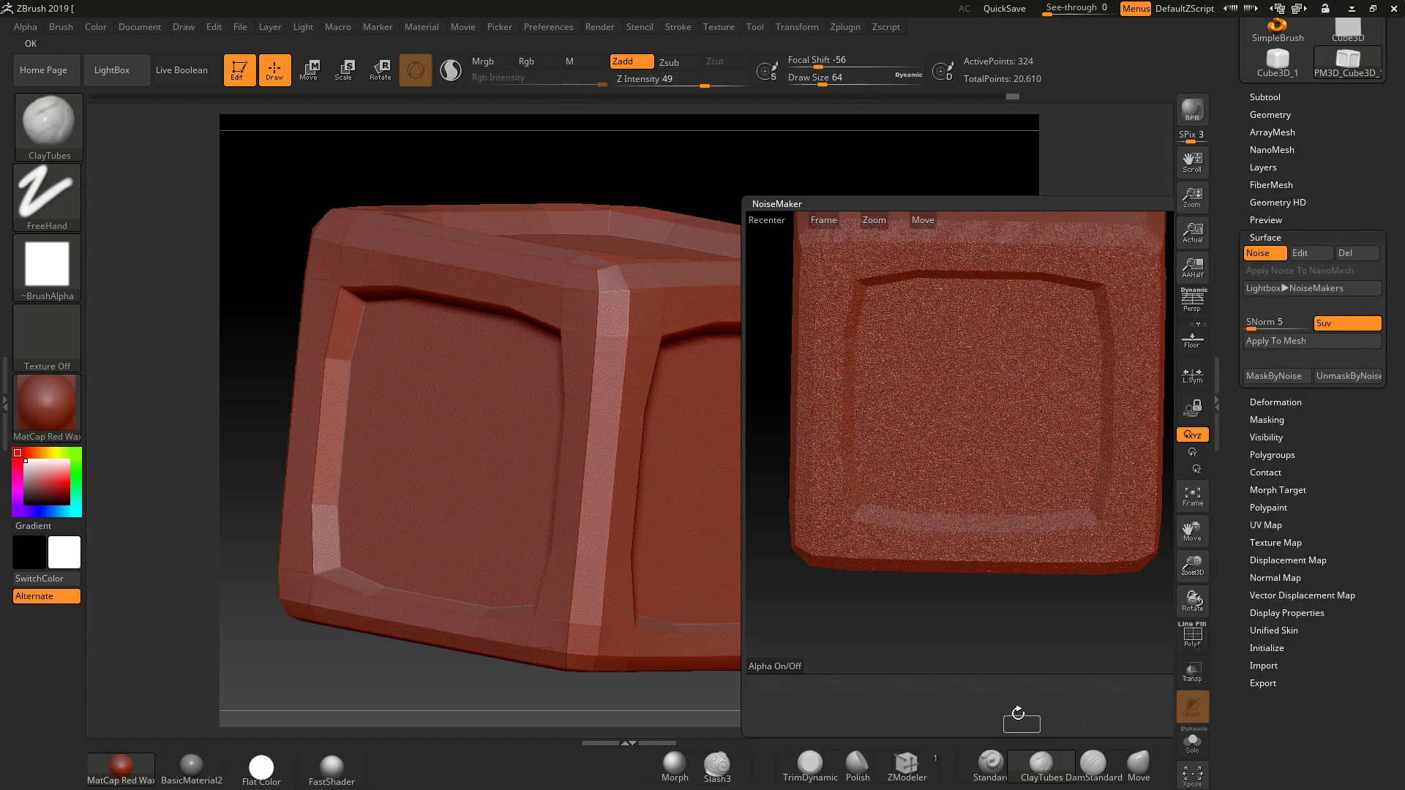
drag(925, 486, 1062, 493)
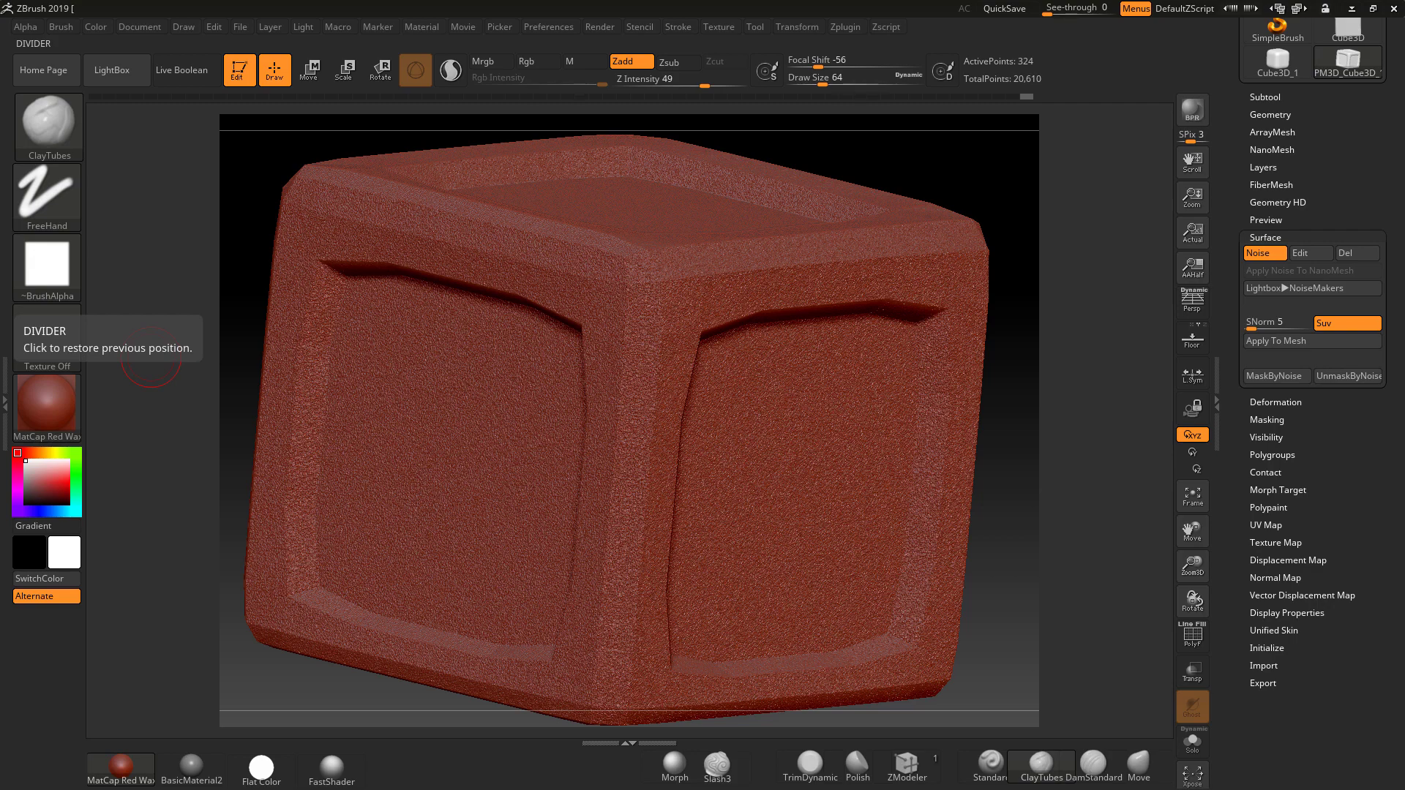
Switch to File Explorer and examine the seamless pattern images in the tileable folder, including vector-scales-seamless-pattern.jpg.
key(alt+Tab)
click(532, 358)
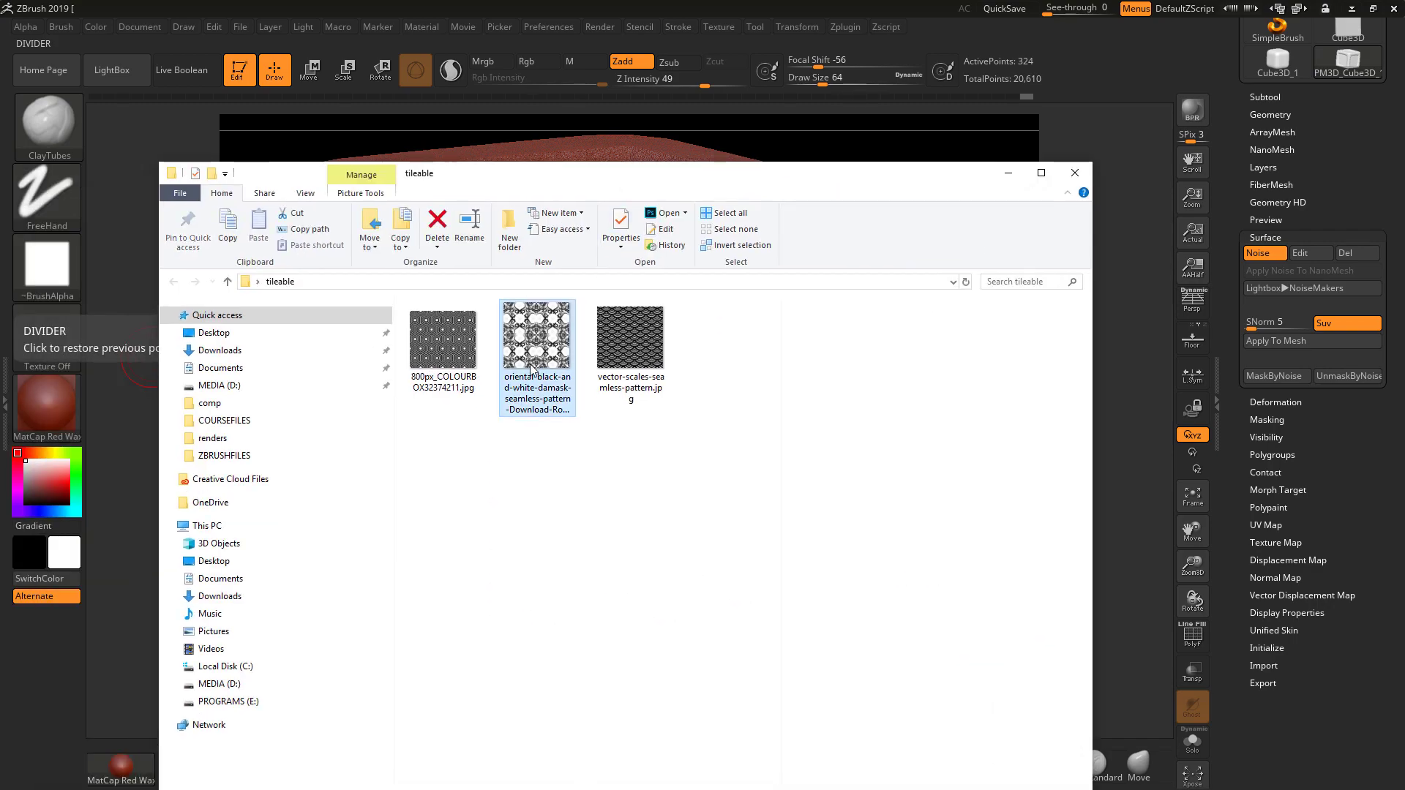
click(442, 340)
click(624, 349)
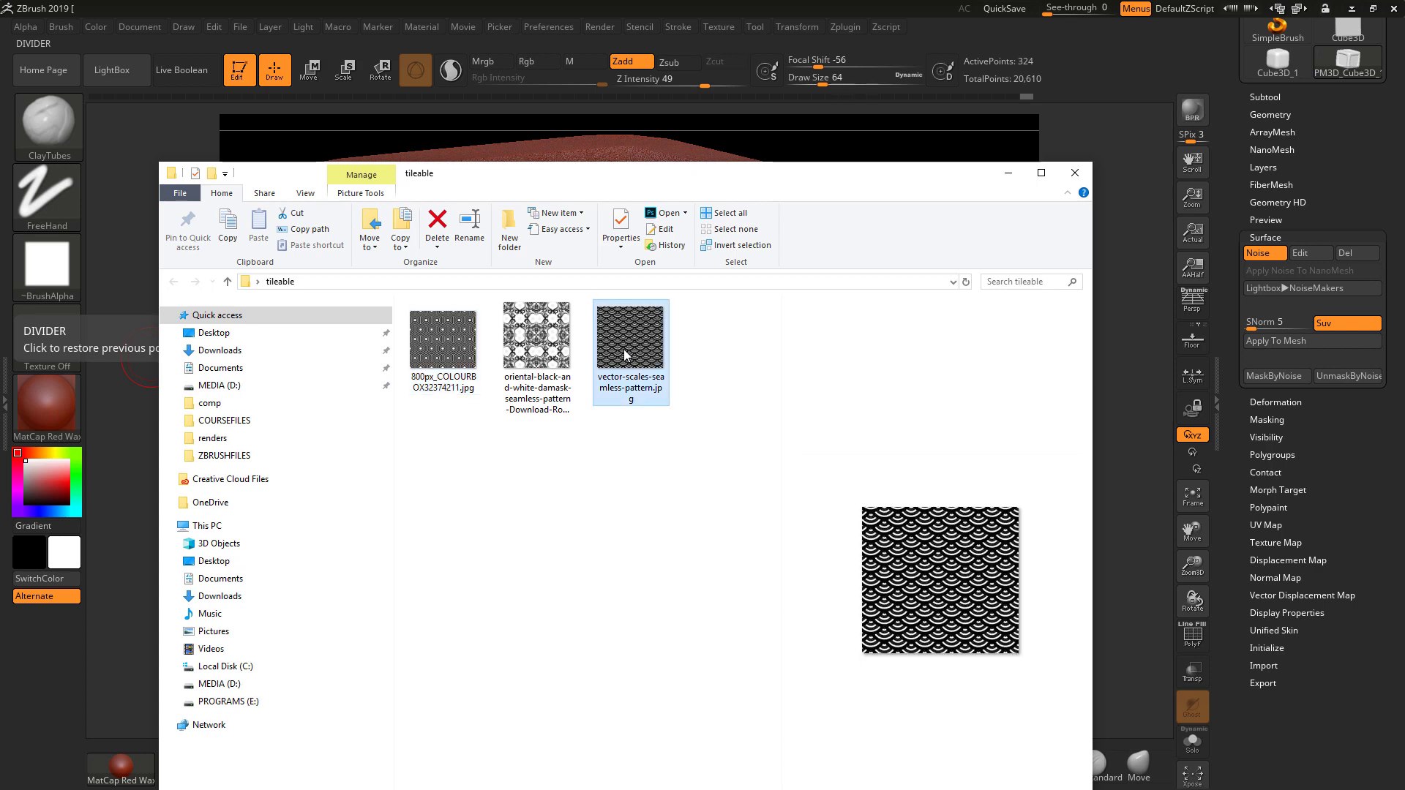
click(1008, 174)
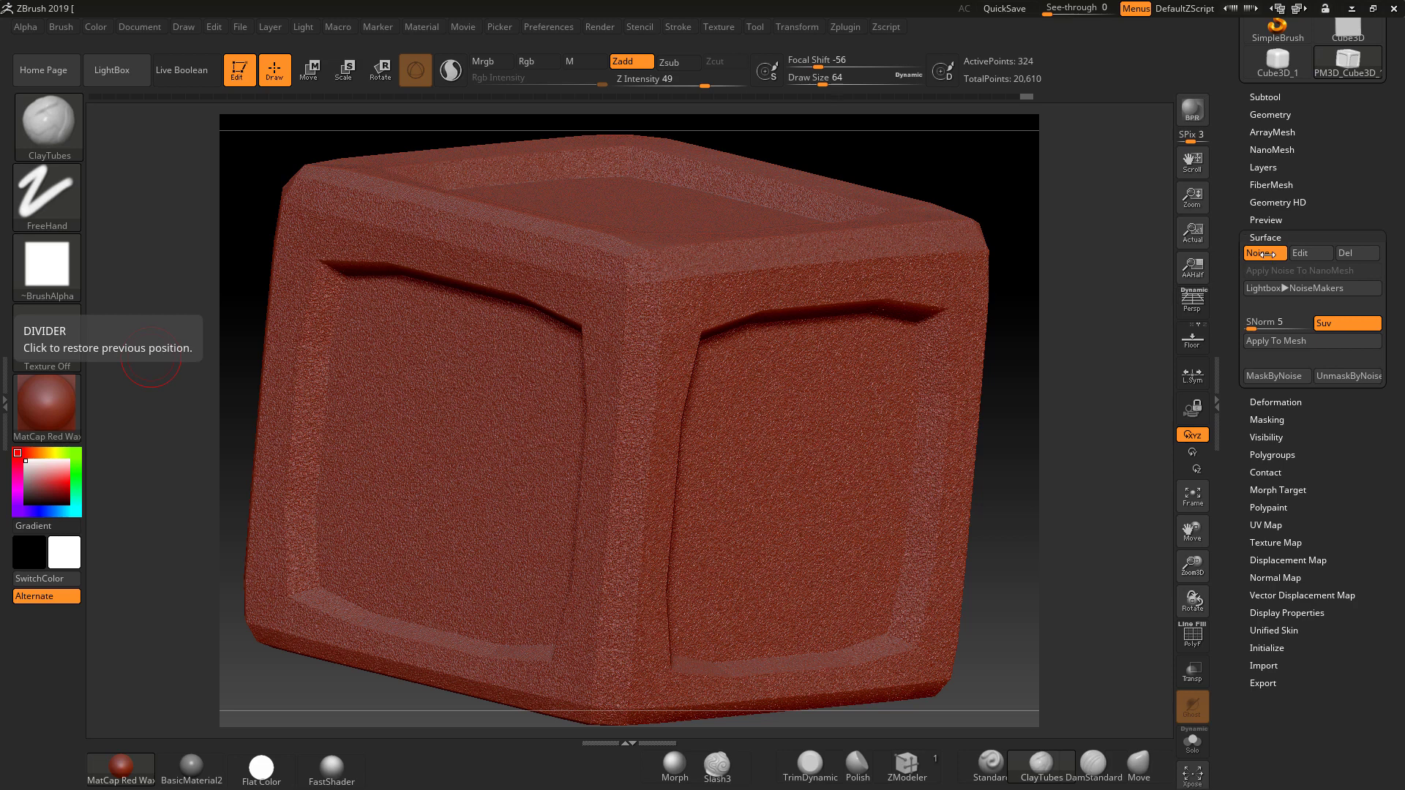
Edit the surface noise and load 800px_COLOURBOX32374211.jpg from the tileable folder as its alpha pattern.
click(1310, 254)
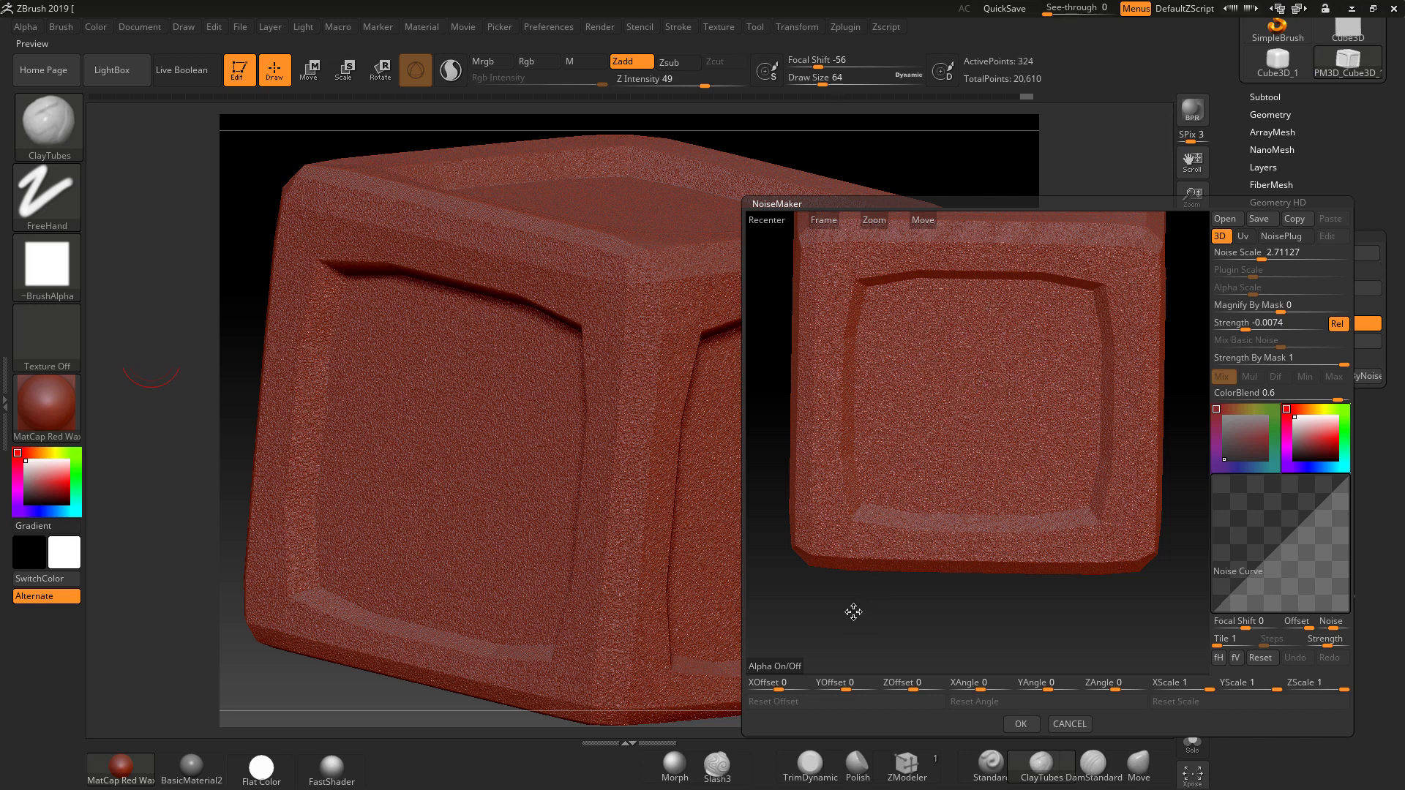
click(771, 666)
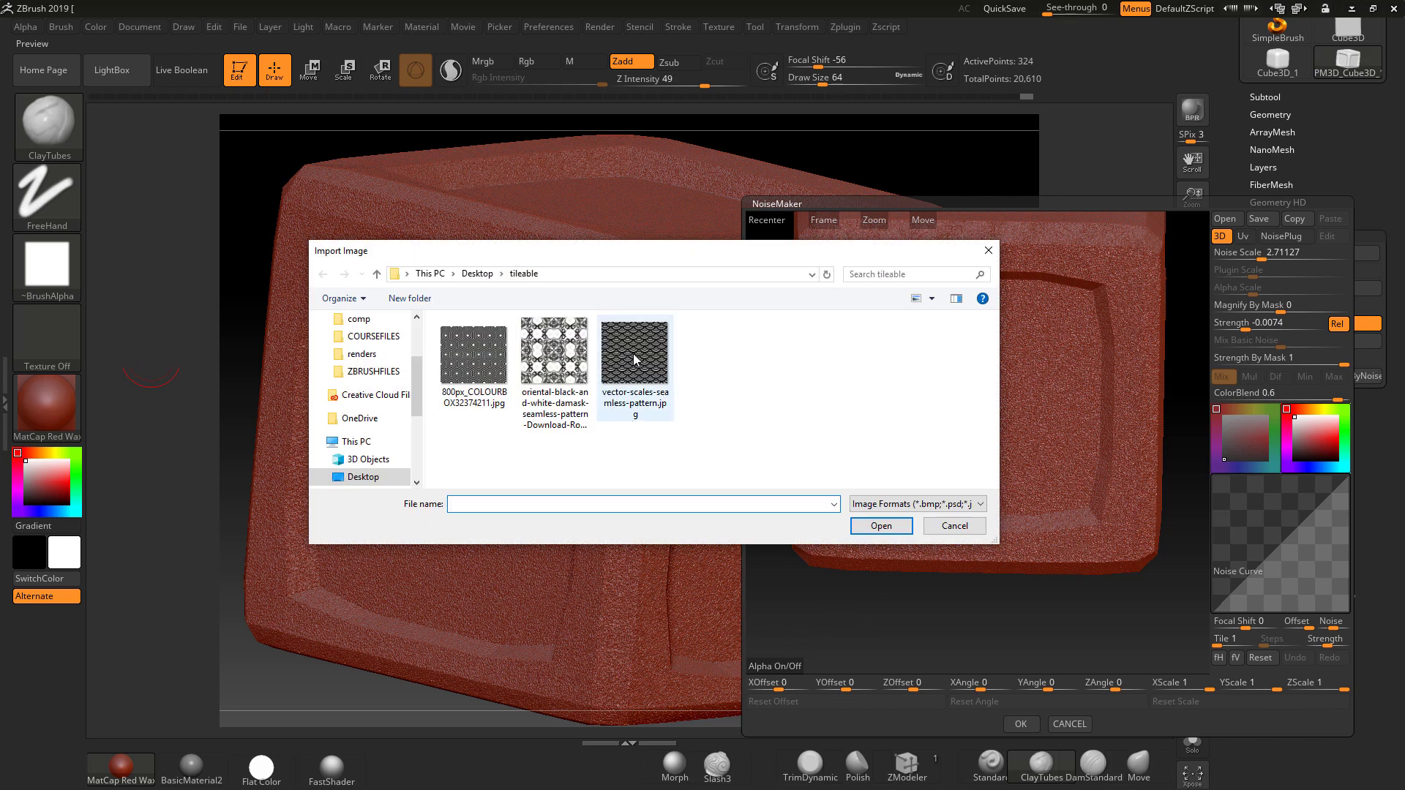
click(479, 372)
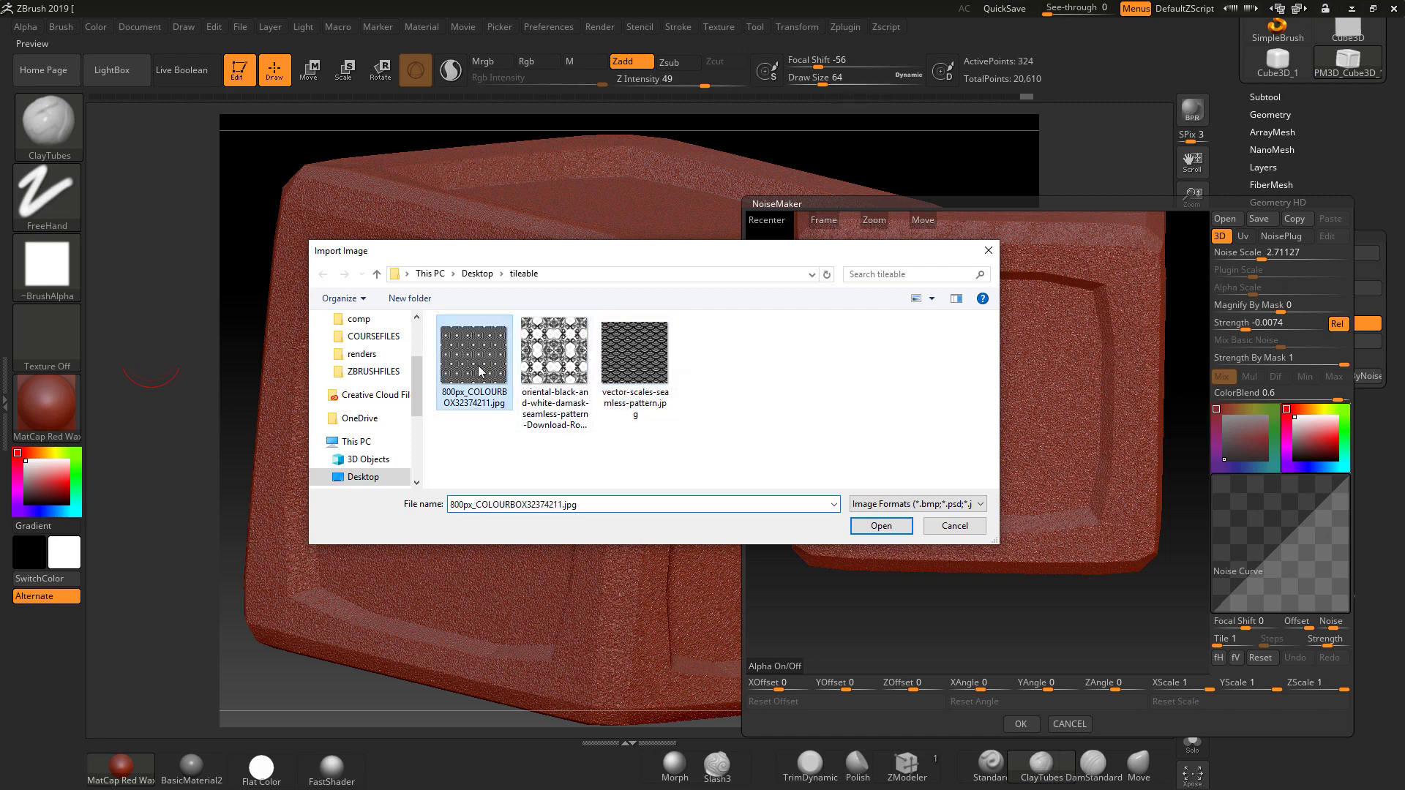
click(889, 524)
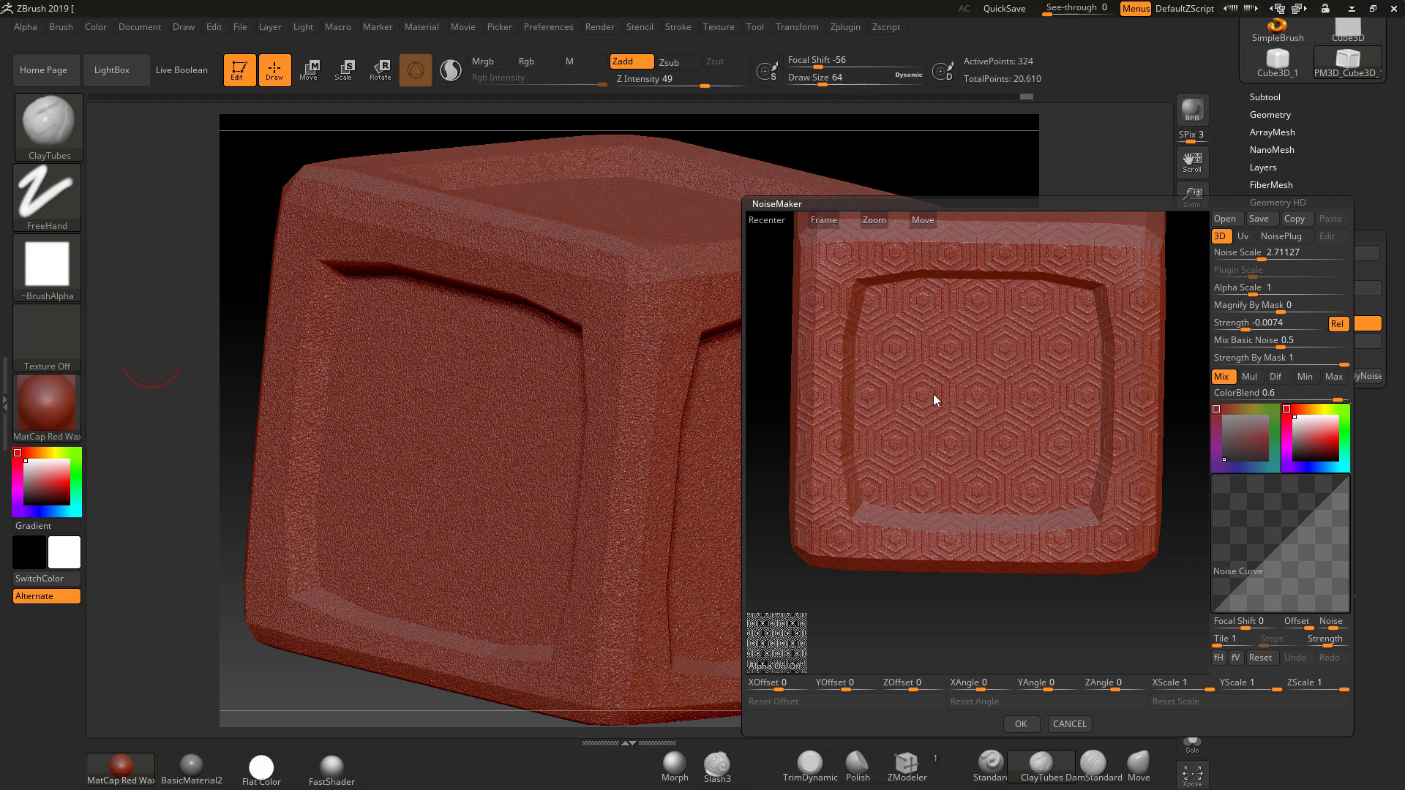
Set the noise's Mix Basic Noise value to 0 so only the hexagon alpha pattern shapes the surface.
click(1264, 256)
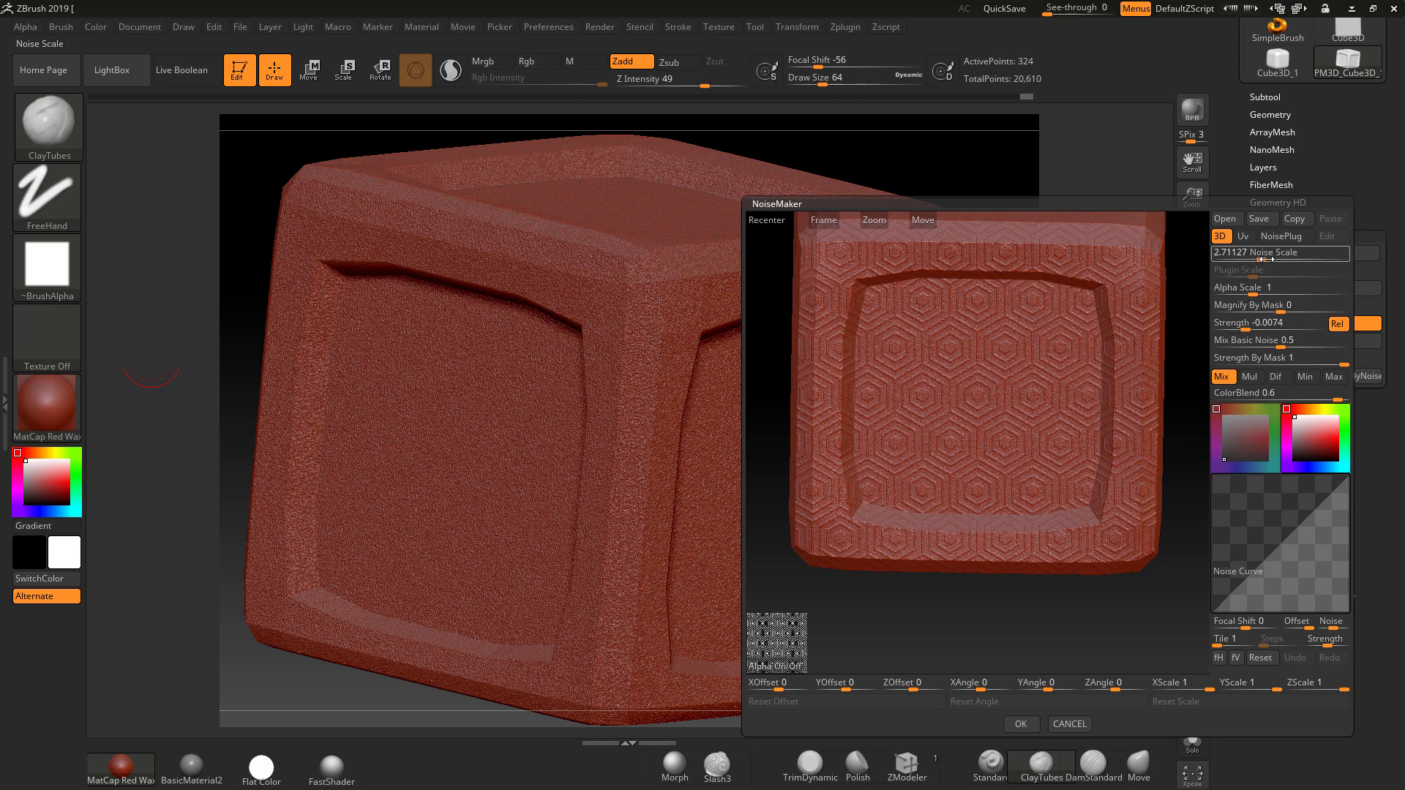
click(1227, 341)
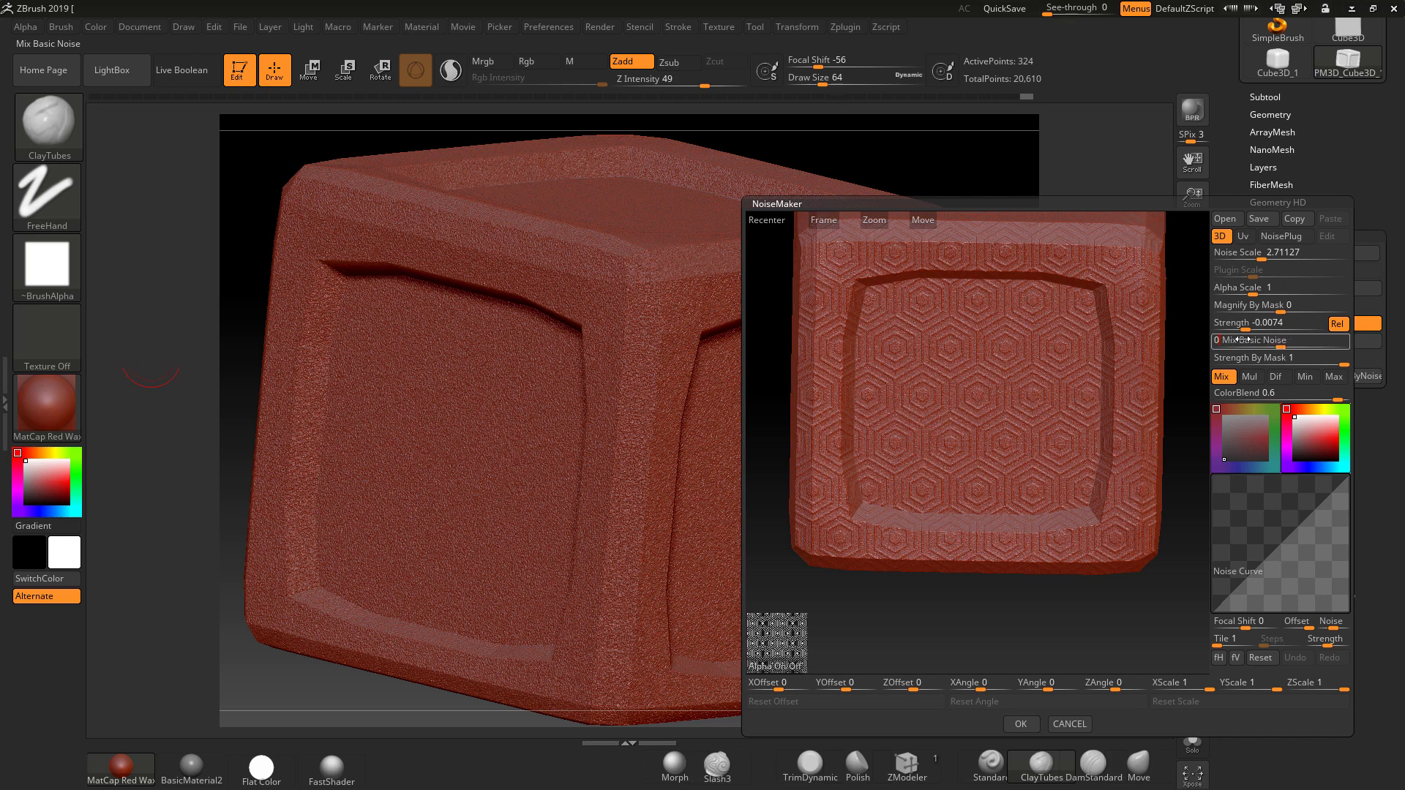
text(0)
key(Return)
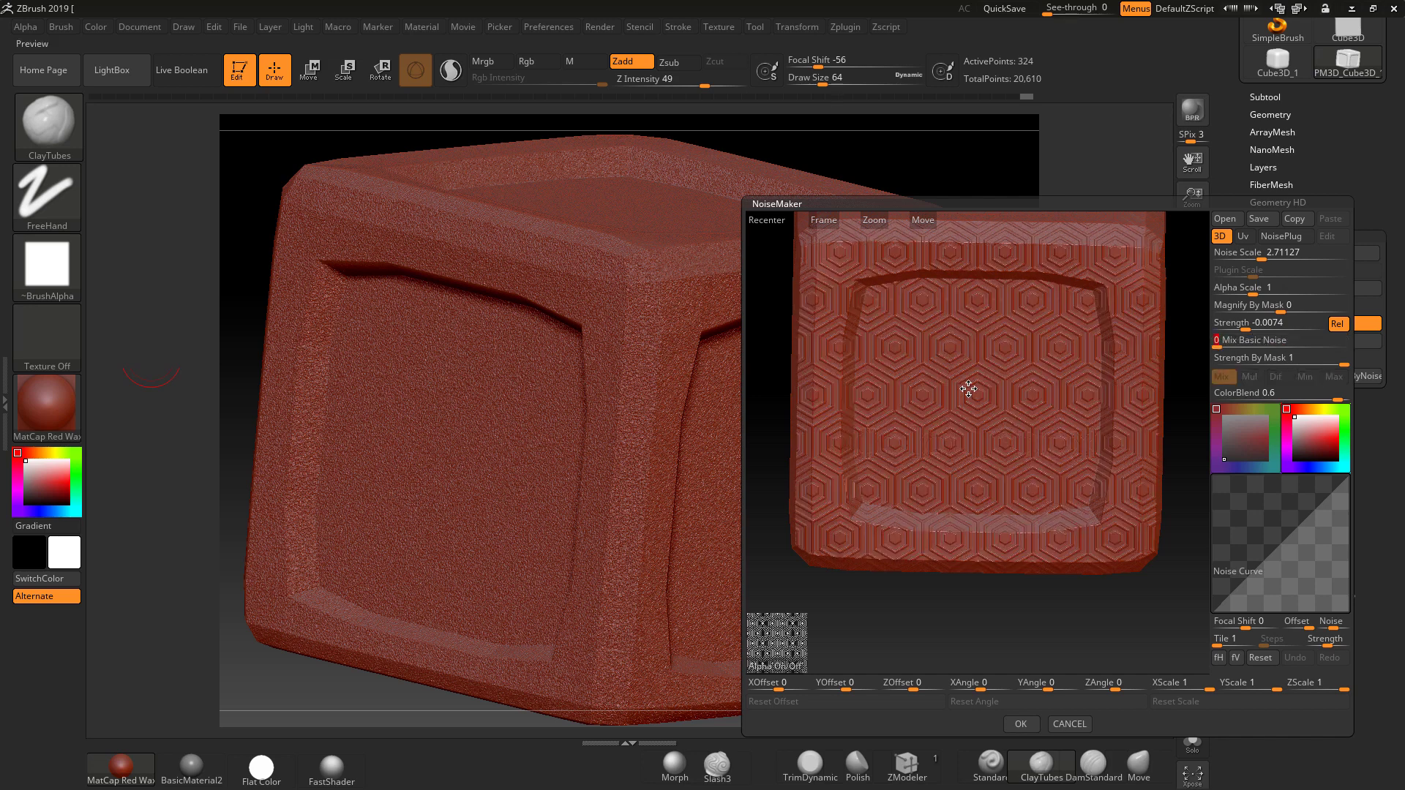
Reduce the noise's alpha scale to about 0.37, set its strength to about -0.0043, and accept the settings.
click(1247, 294)
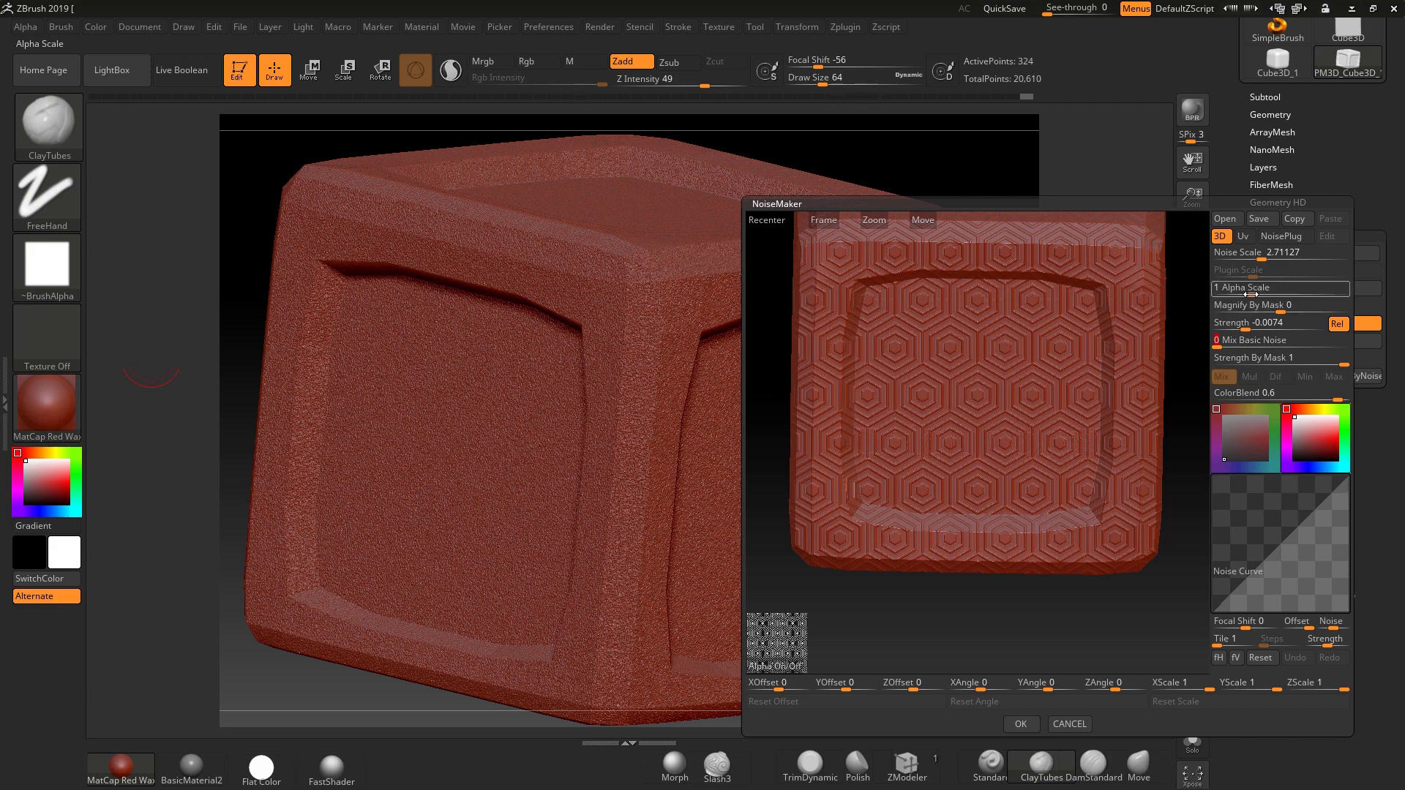
text(0.59236)
key(Return)
drag(1246, 294, 1246, 294)
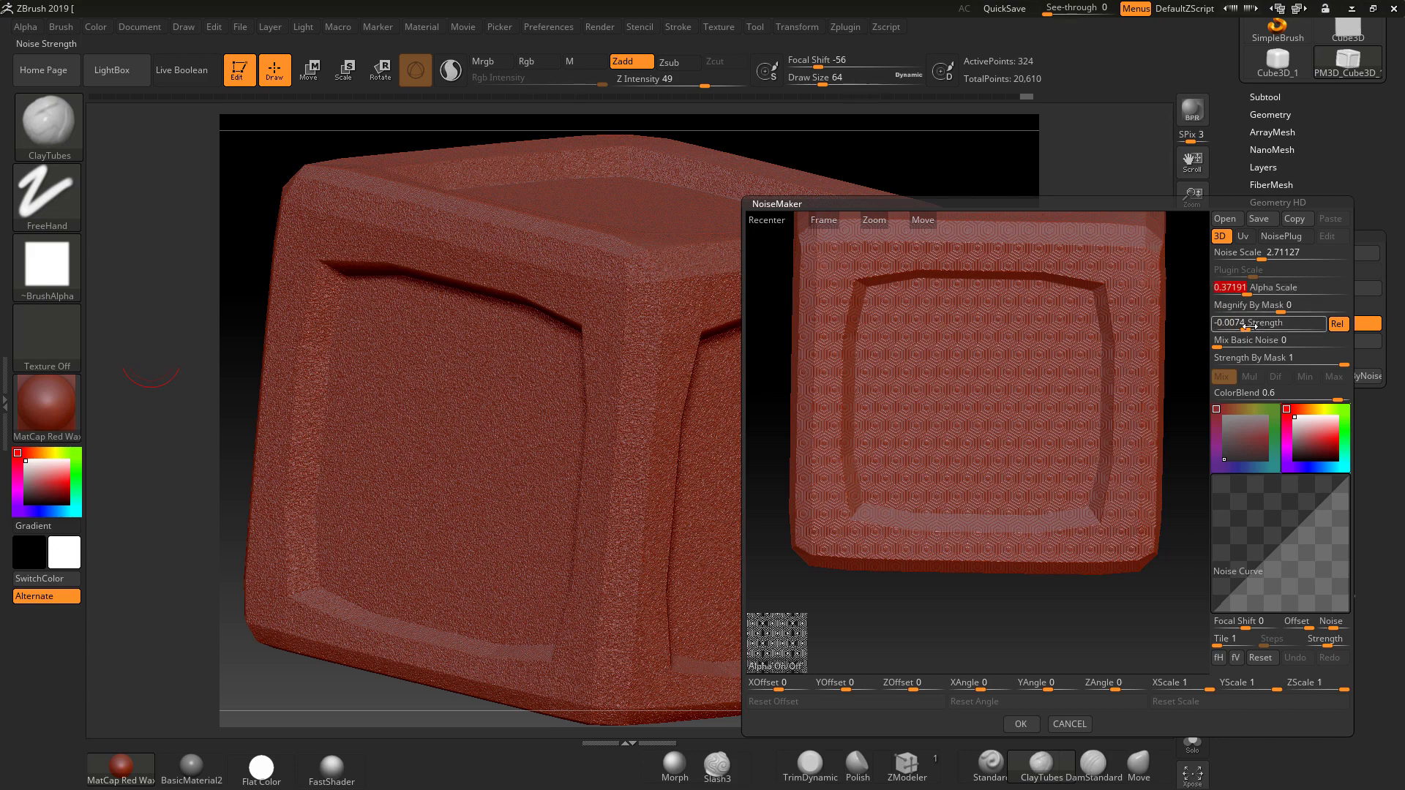
mouse_move(1245, 330)
mouse_down()
mouse_move(1296, 330)
mouse_move(1246, 331)
mouse_up()
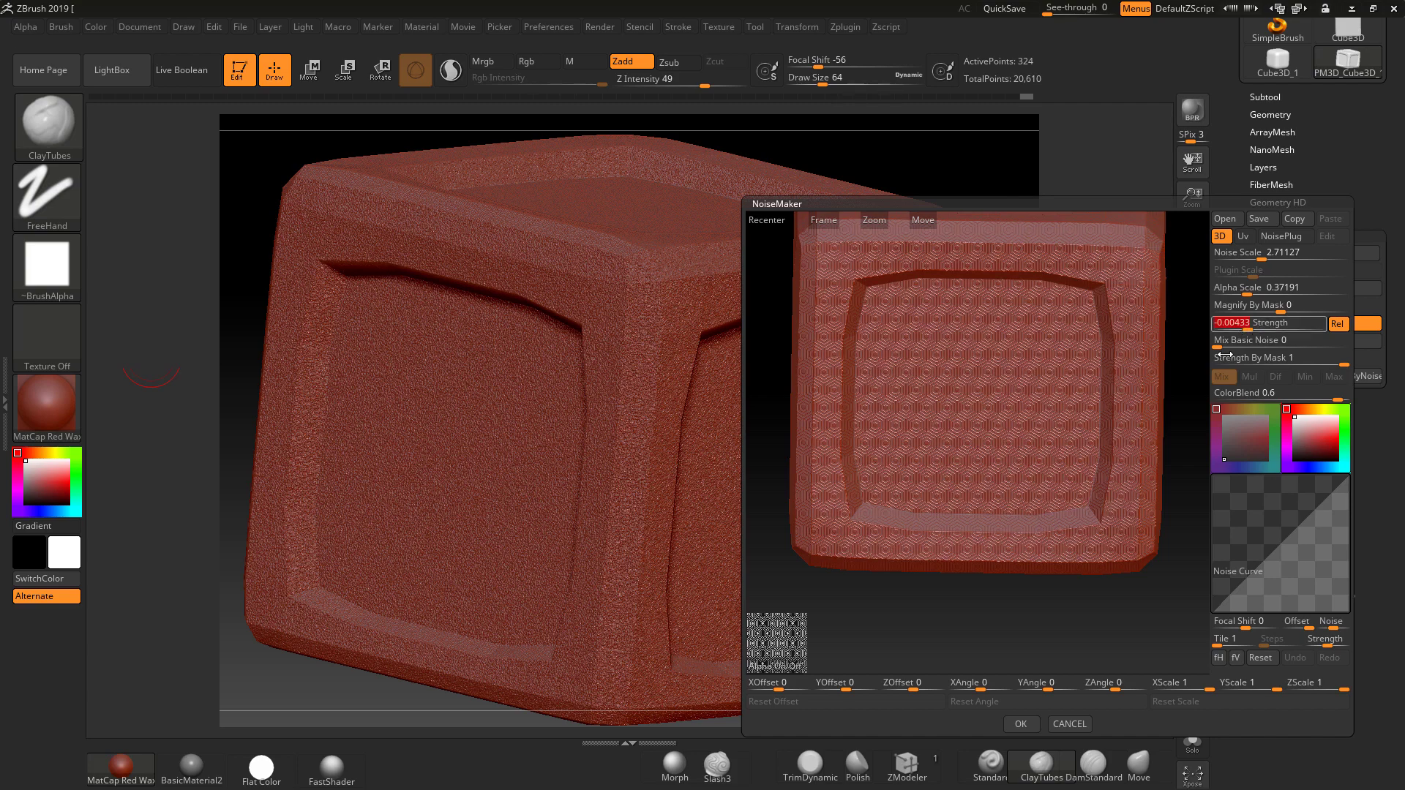
click(1019, 723)
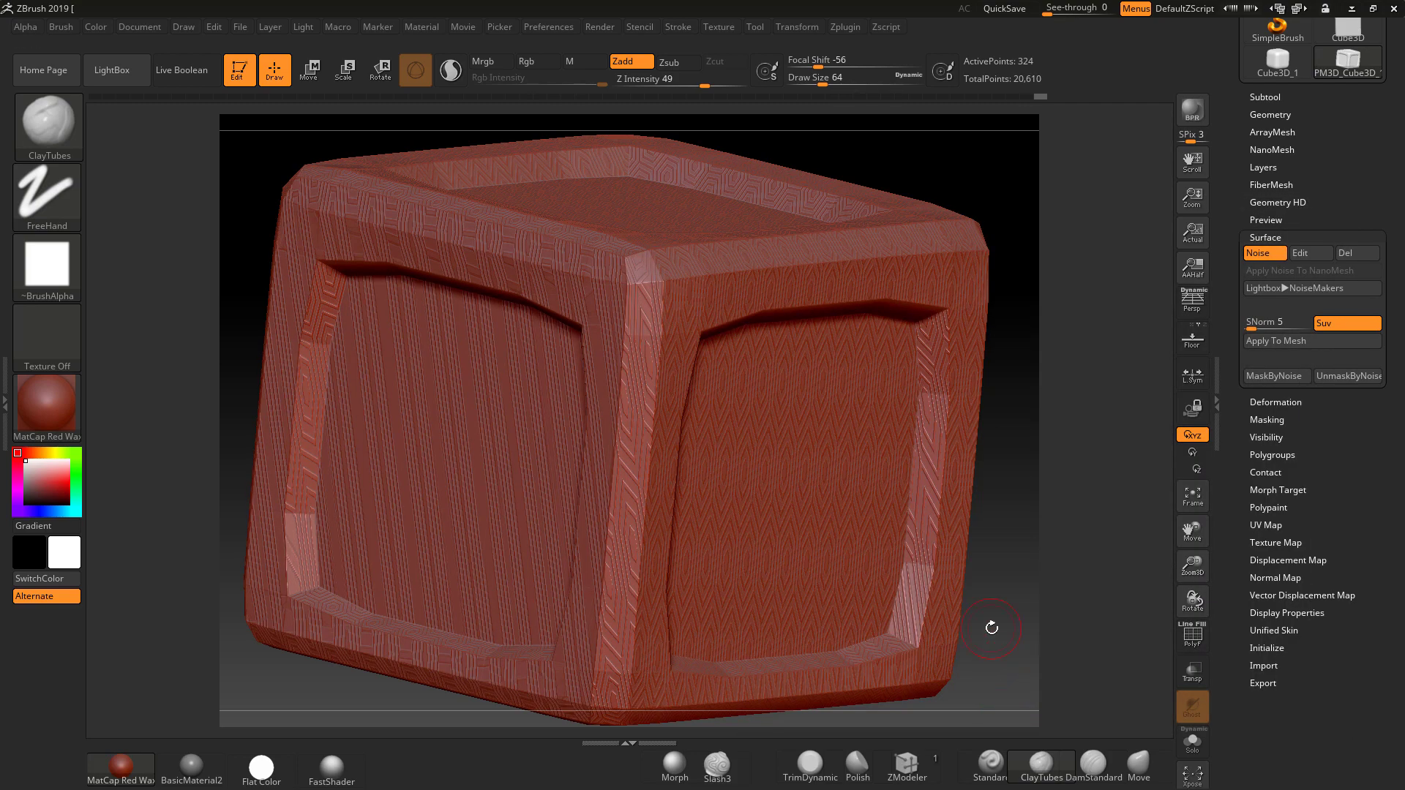
drag(1099, 562, 370, 436)
drag(712, 471, 1010, 464)
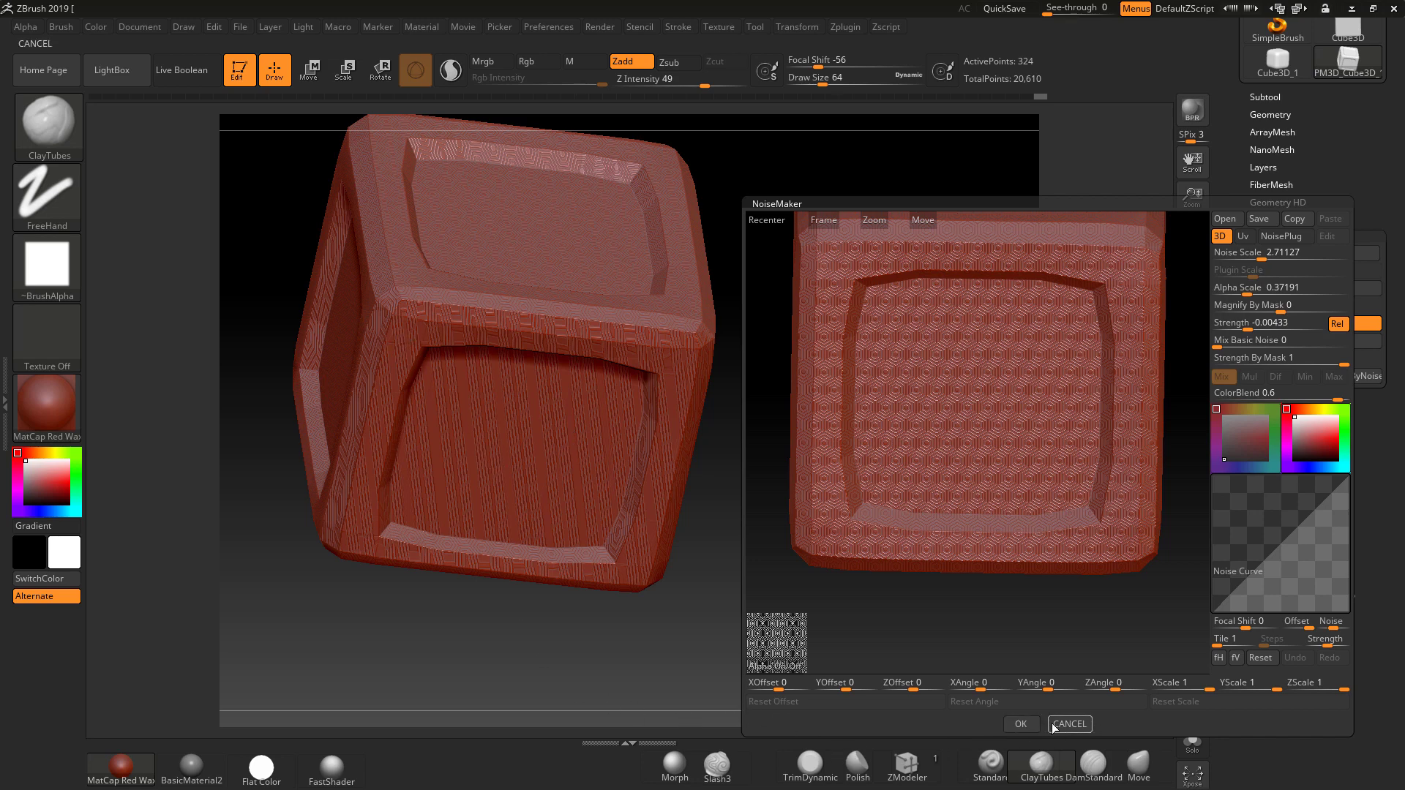
click(1013, 724)
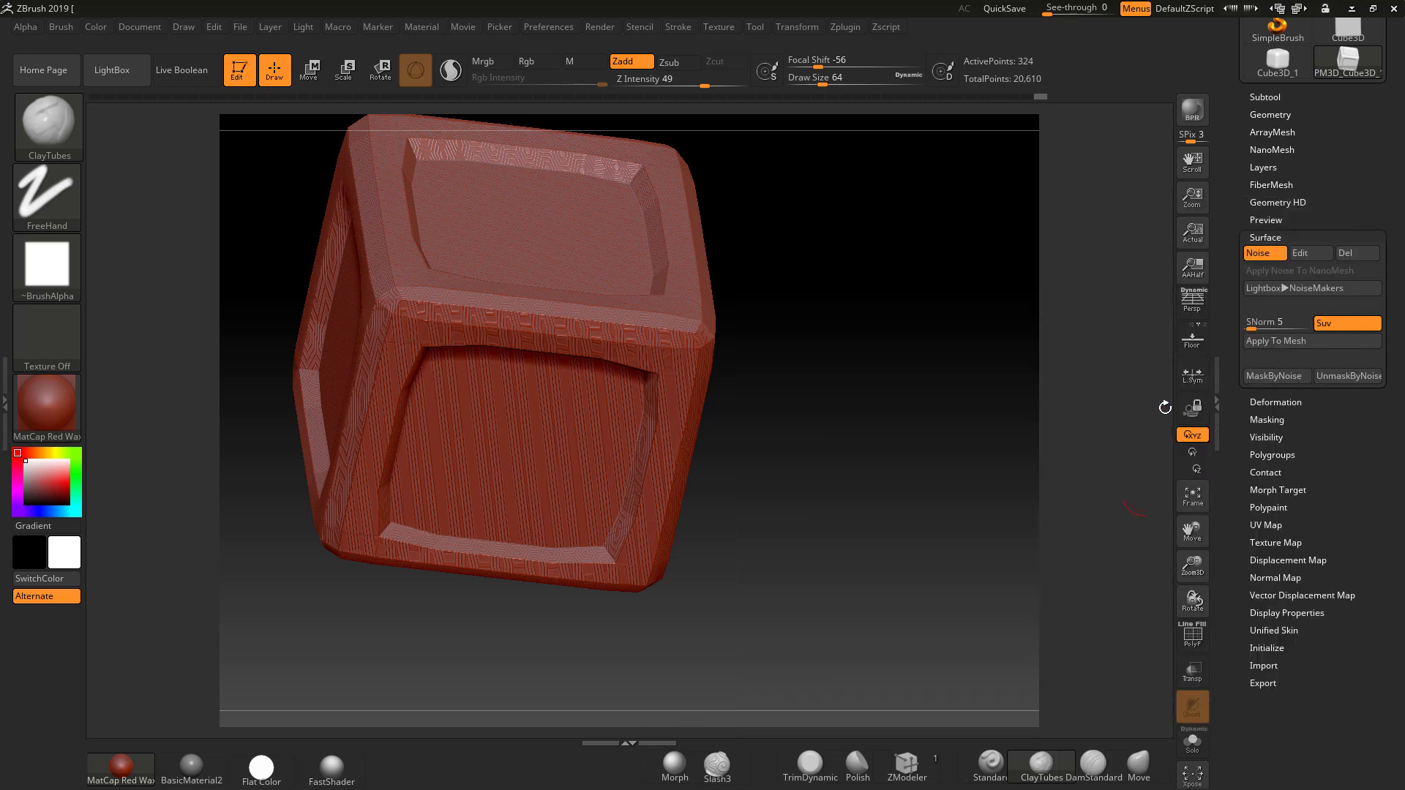
Turn off the surface noise and display the polyframe to examine the cube's polygroups.
click(1263, 256)
key(f)
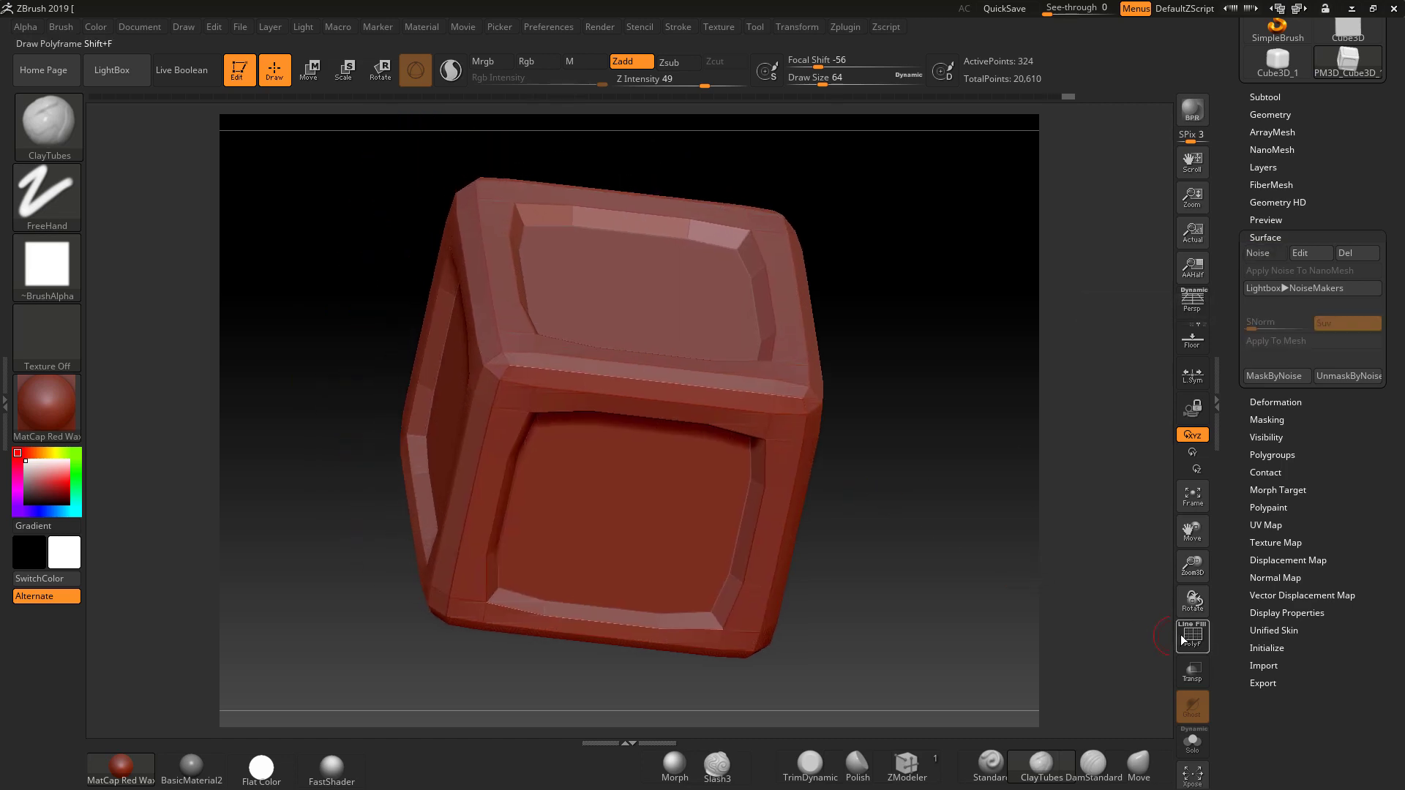
click(1192, 635)
drag(991, 549, 793, 540)
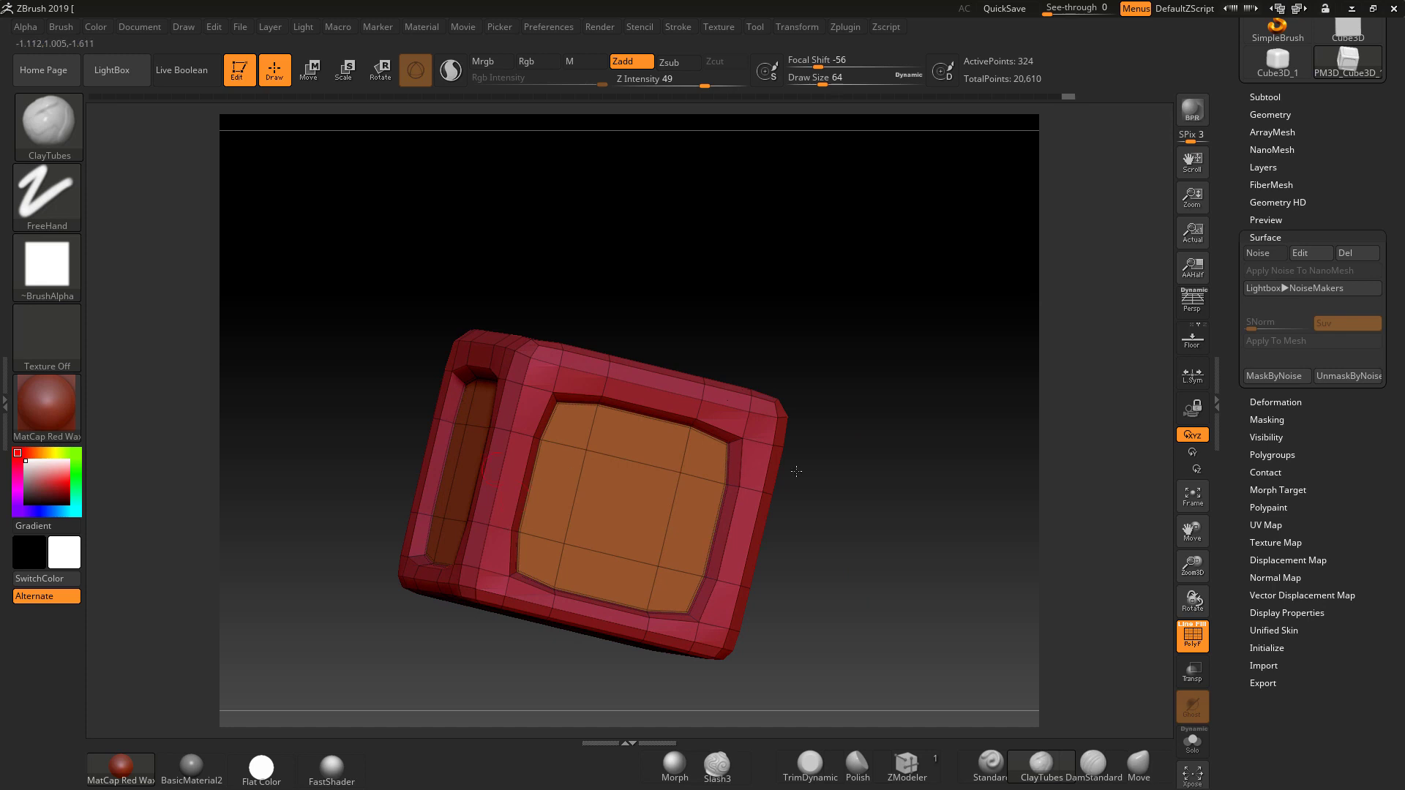
drag(796, 471, 868, 486)
Unwrap the cube with UV Master, with the Polygroups option enabled alongside Symmetry.
click(846, 26)
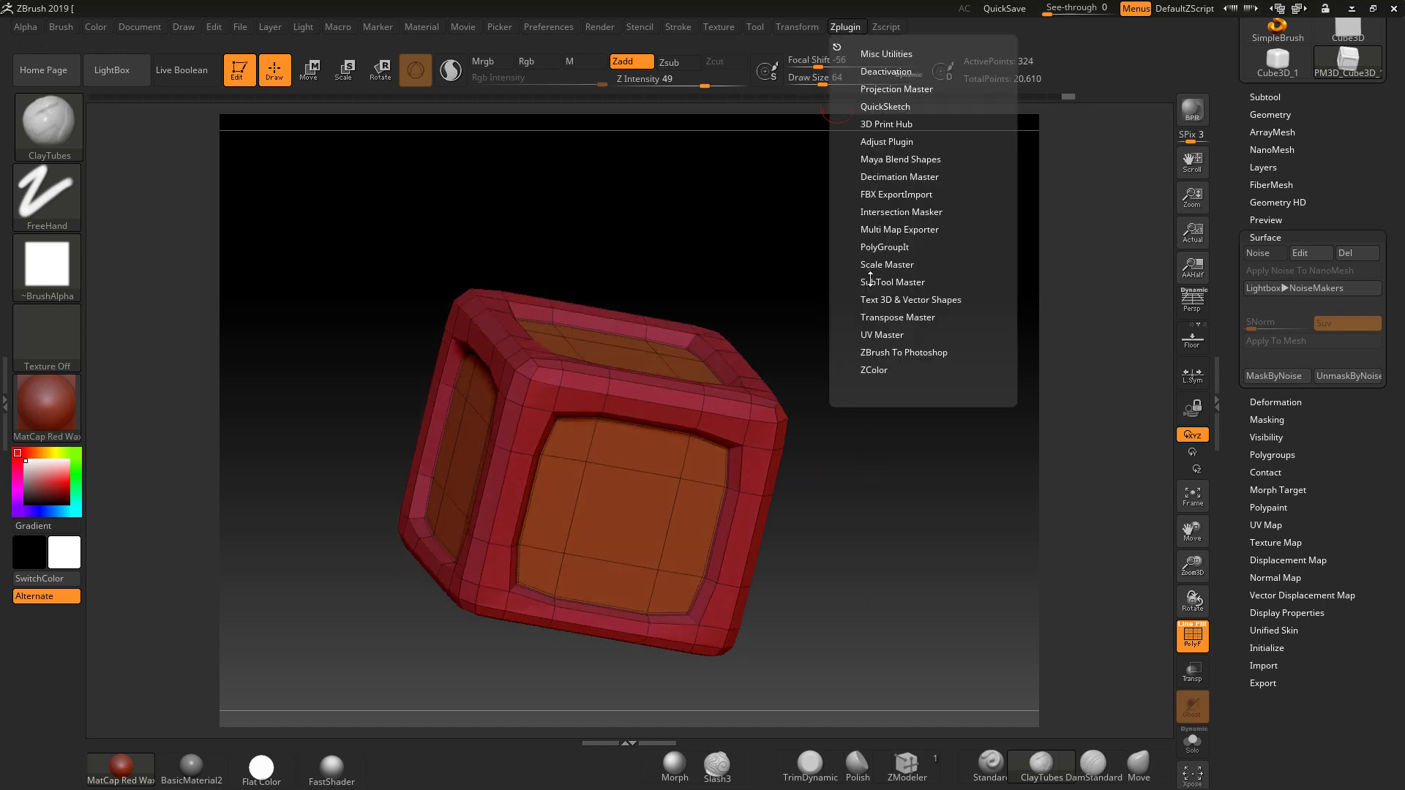
click(872, 334)
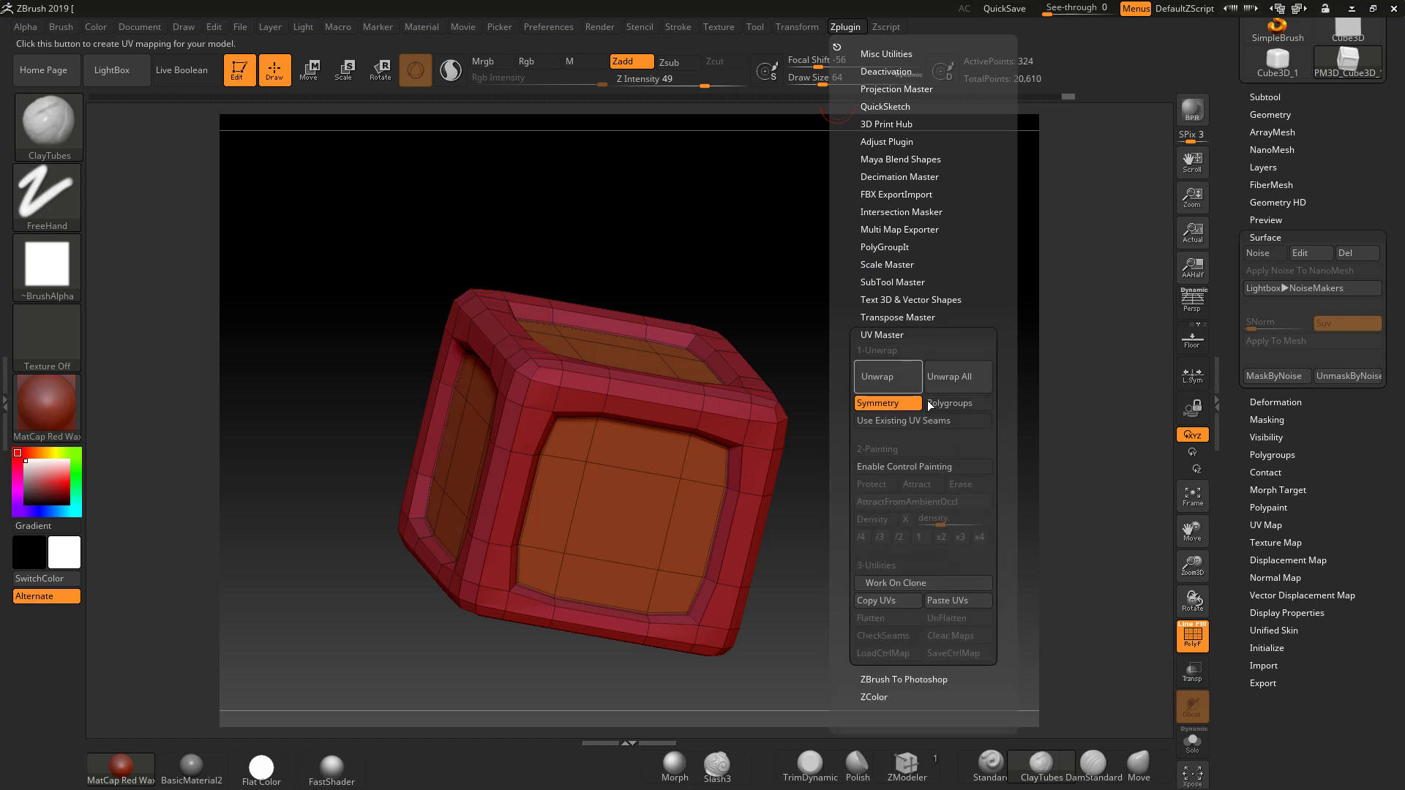
click(950, 404)
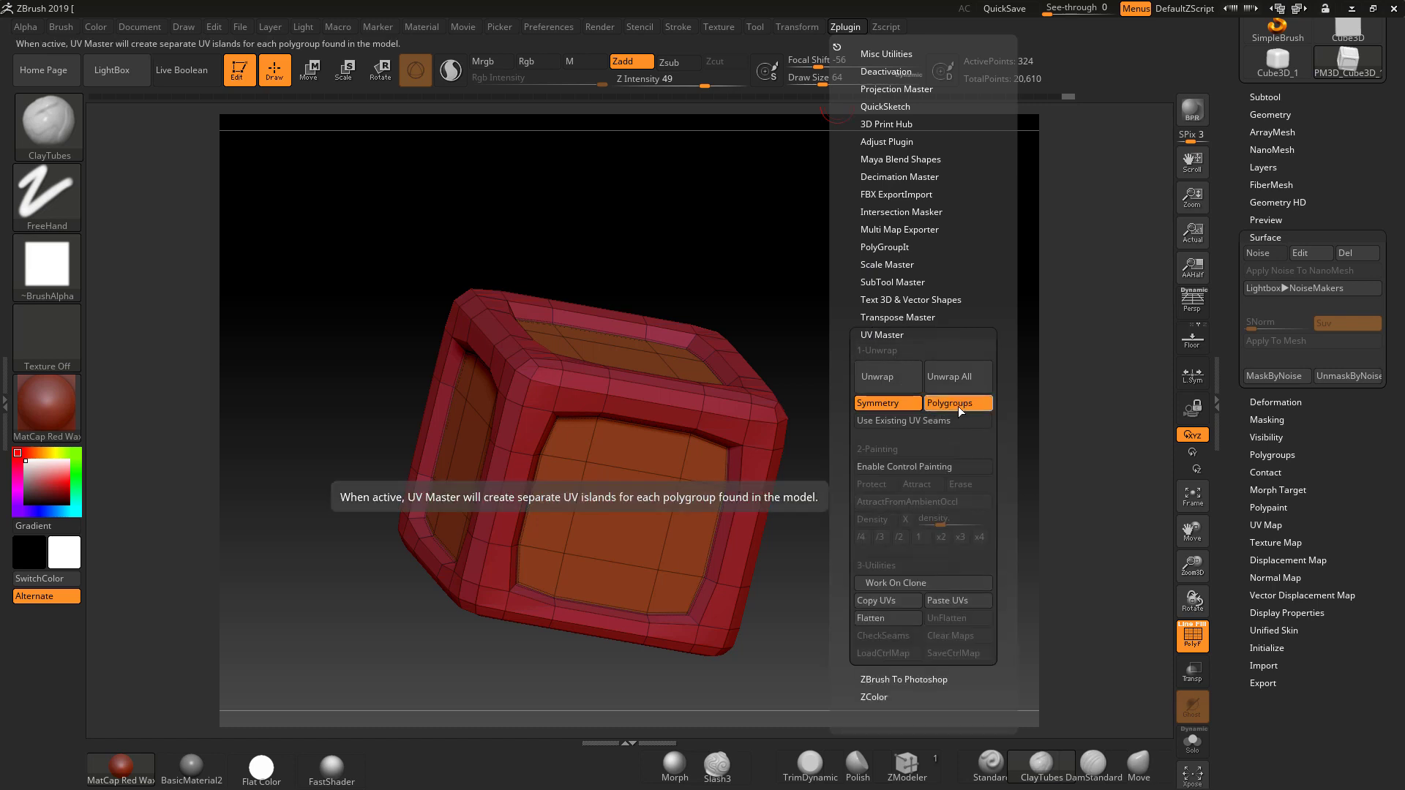
click(890, 377)
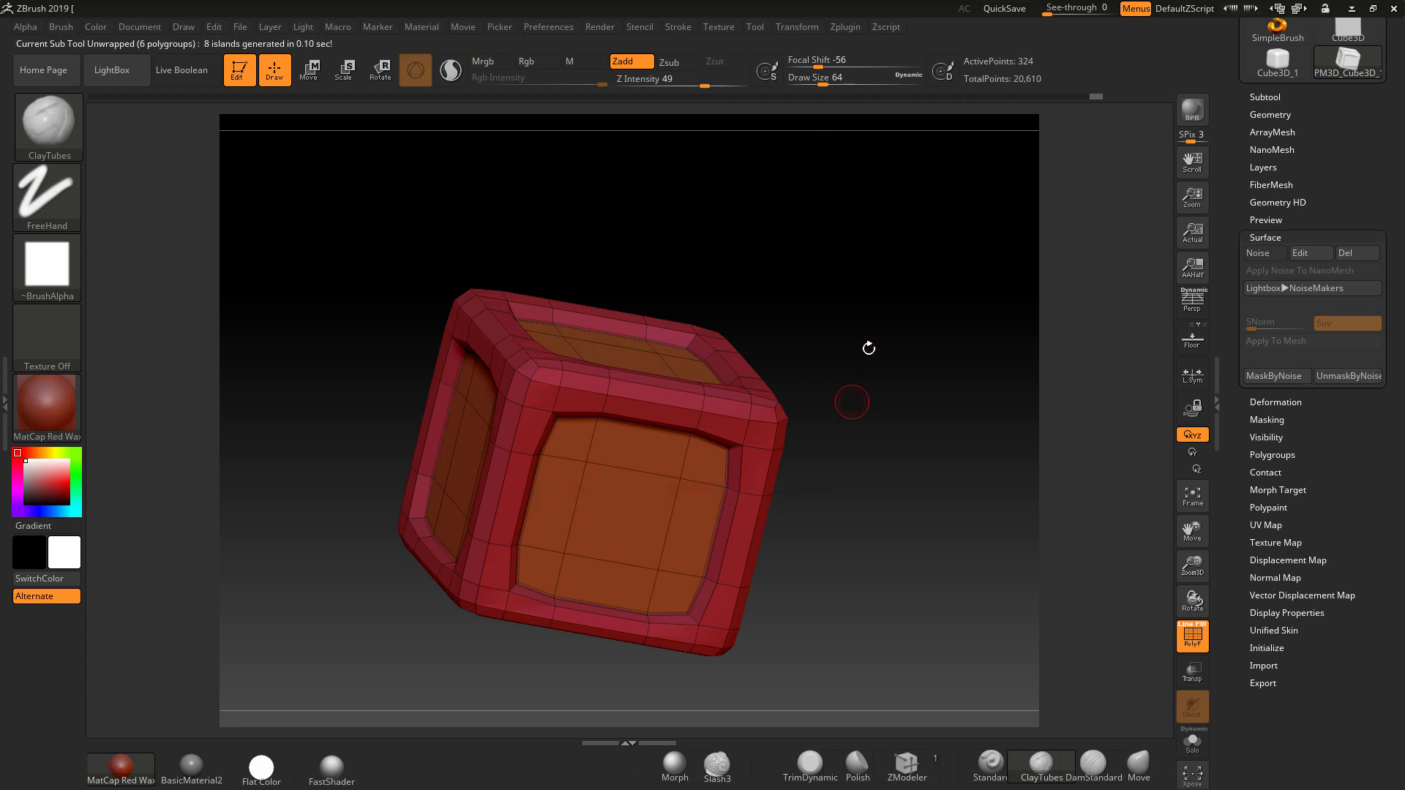
Turn the surface noise back on, hide the polyframe, and switch the noise to UV projection, accepting the settings.
click(1260, 253)
click(1192, 640)
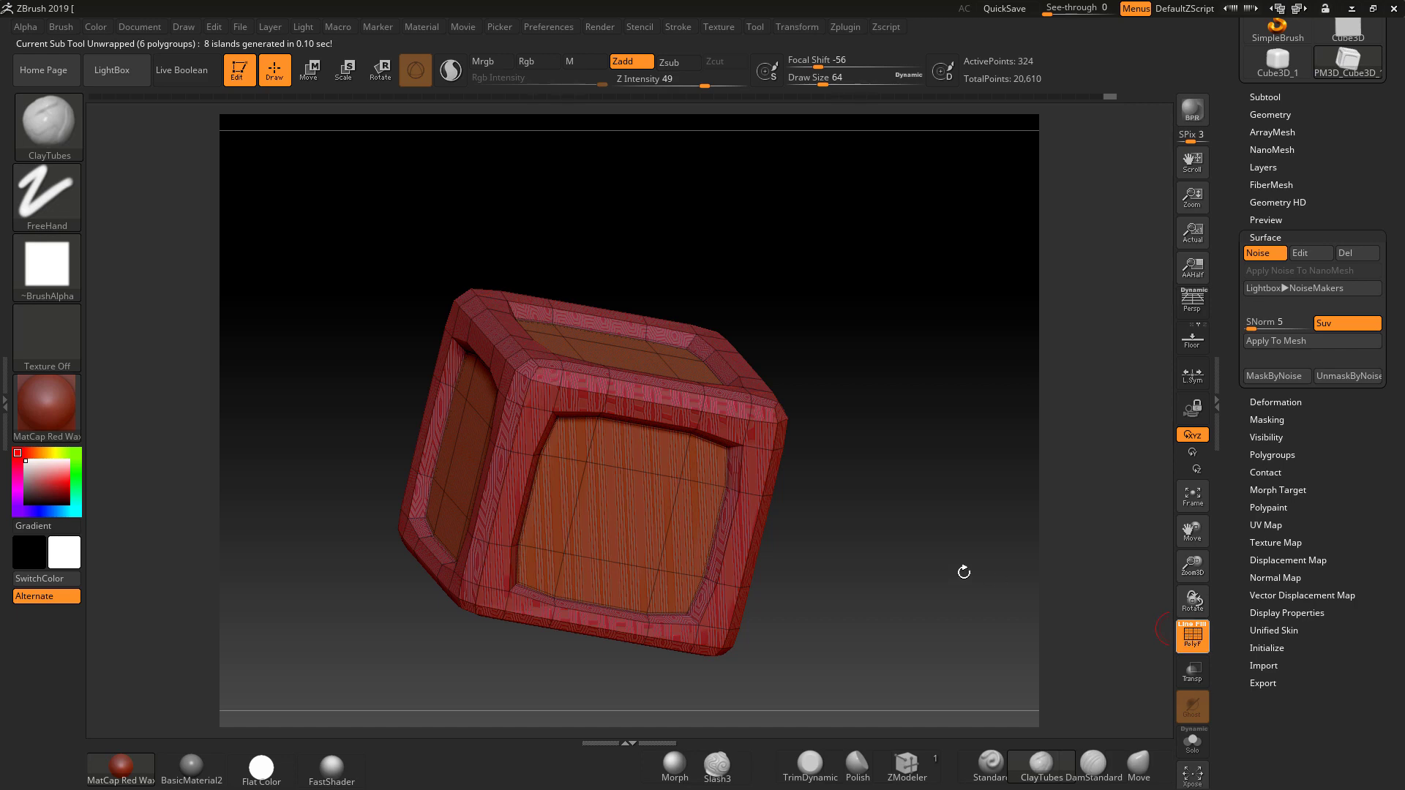
click(1304, 254)
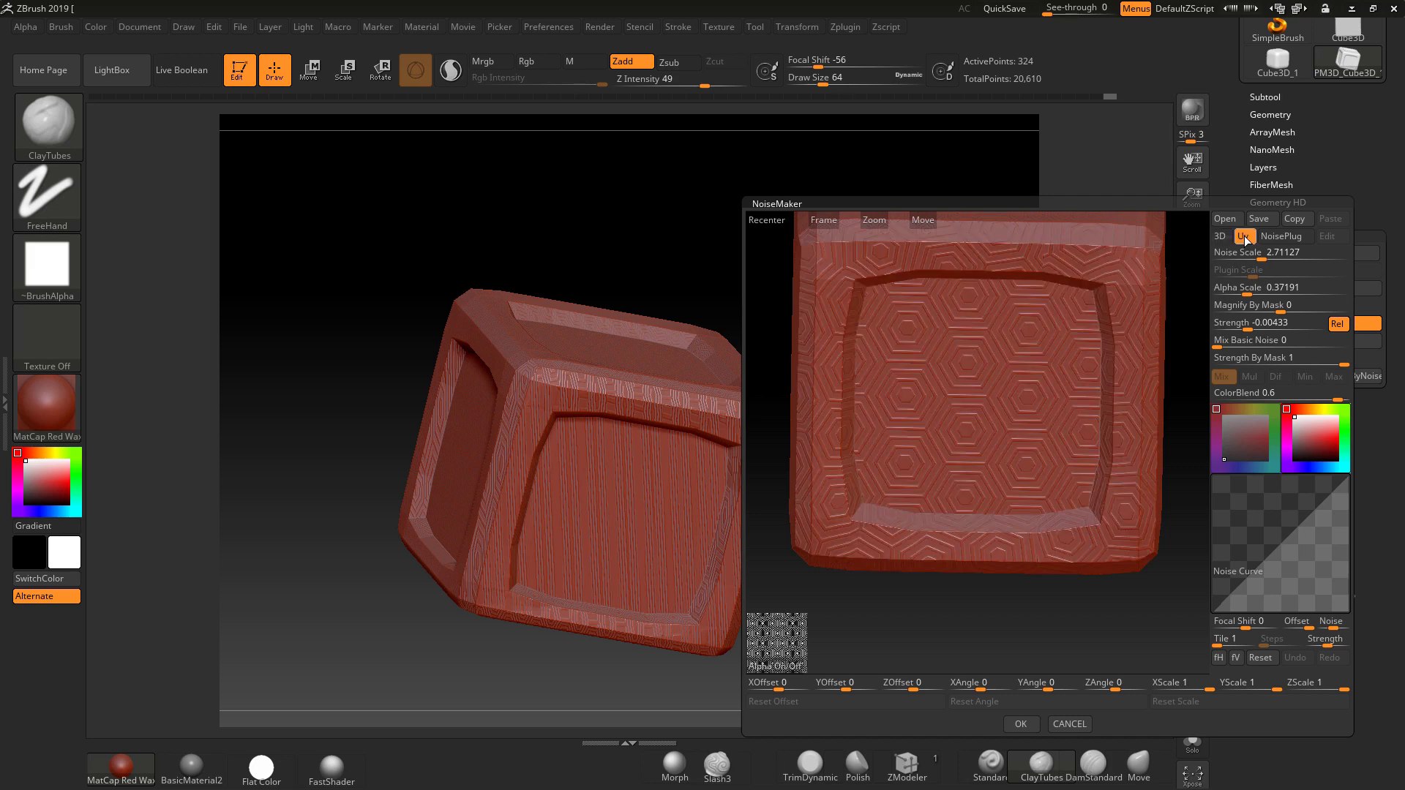
click(1017, 723)
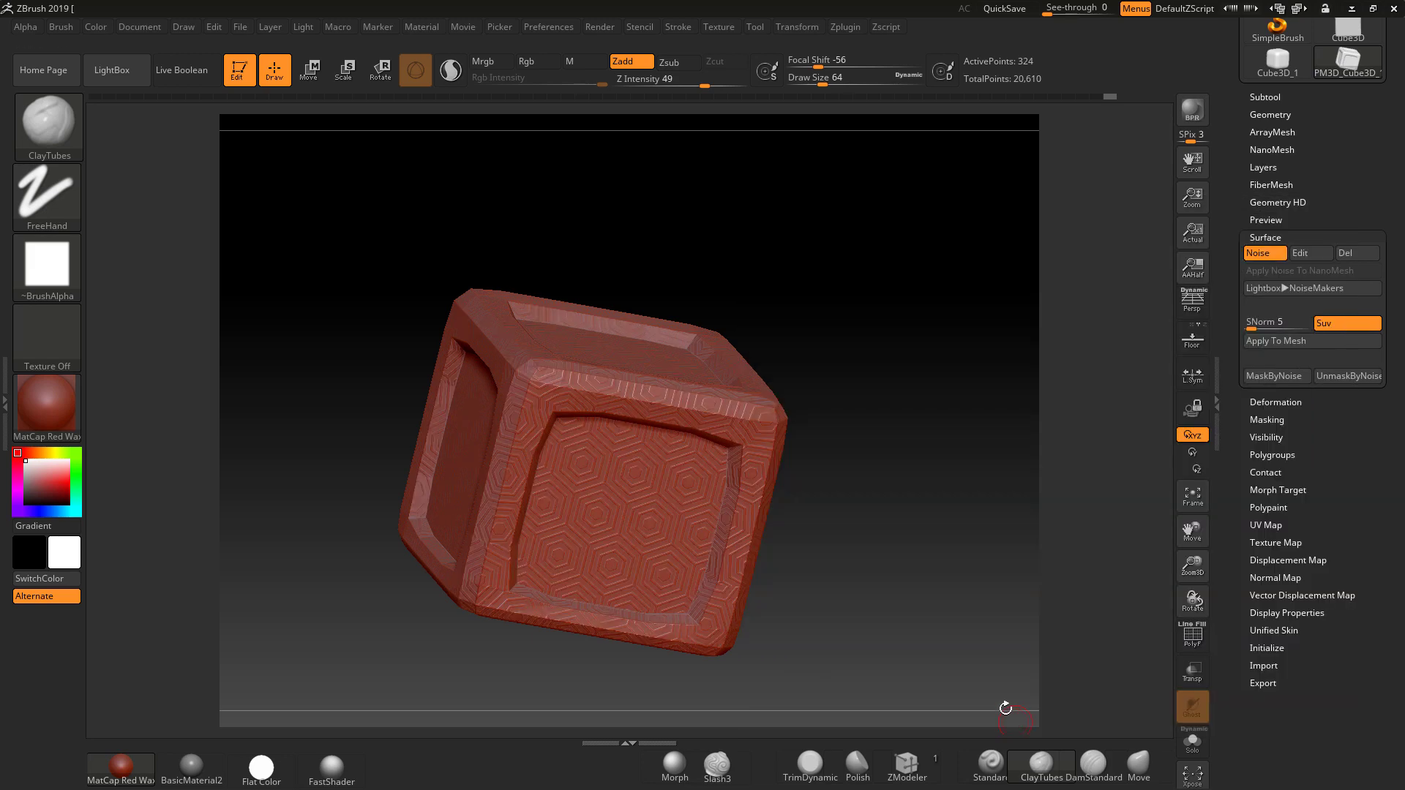
drag(919, 607, 832, 496)
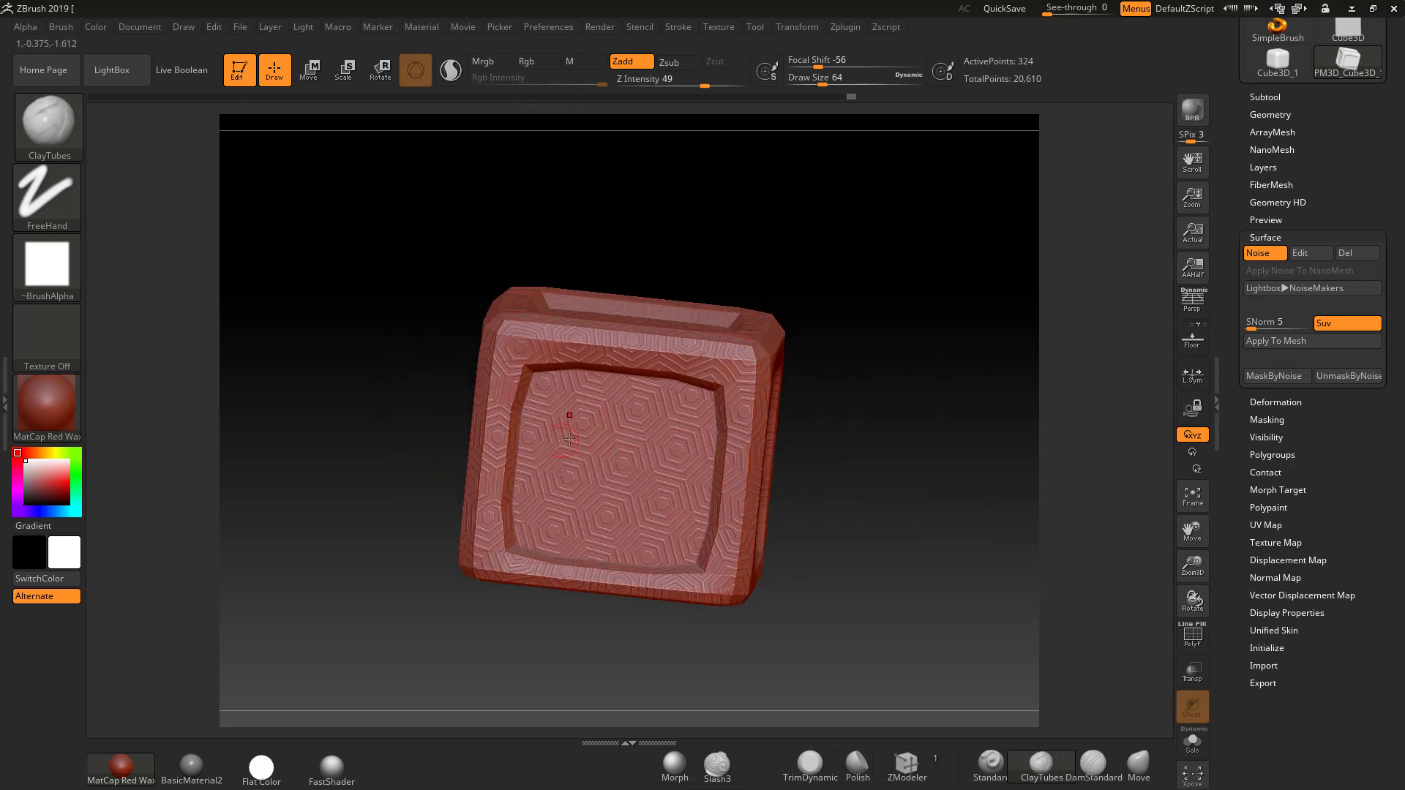
drag(853, 401, 802, 463)
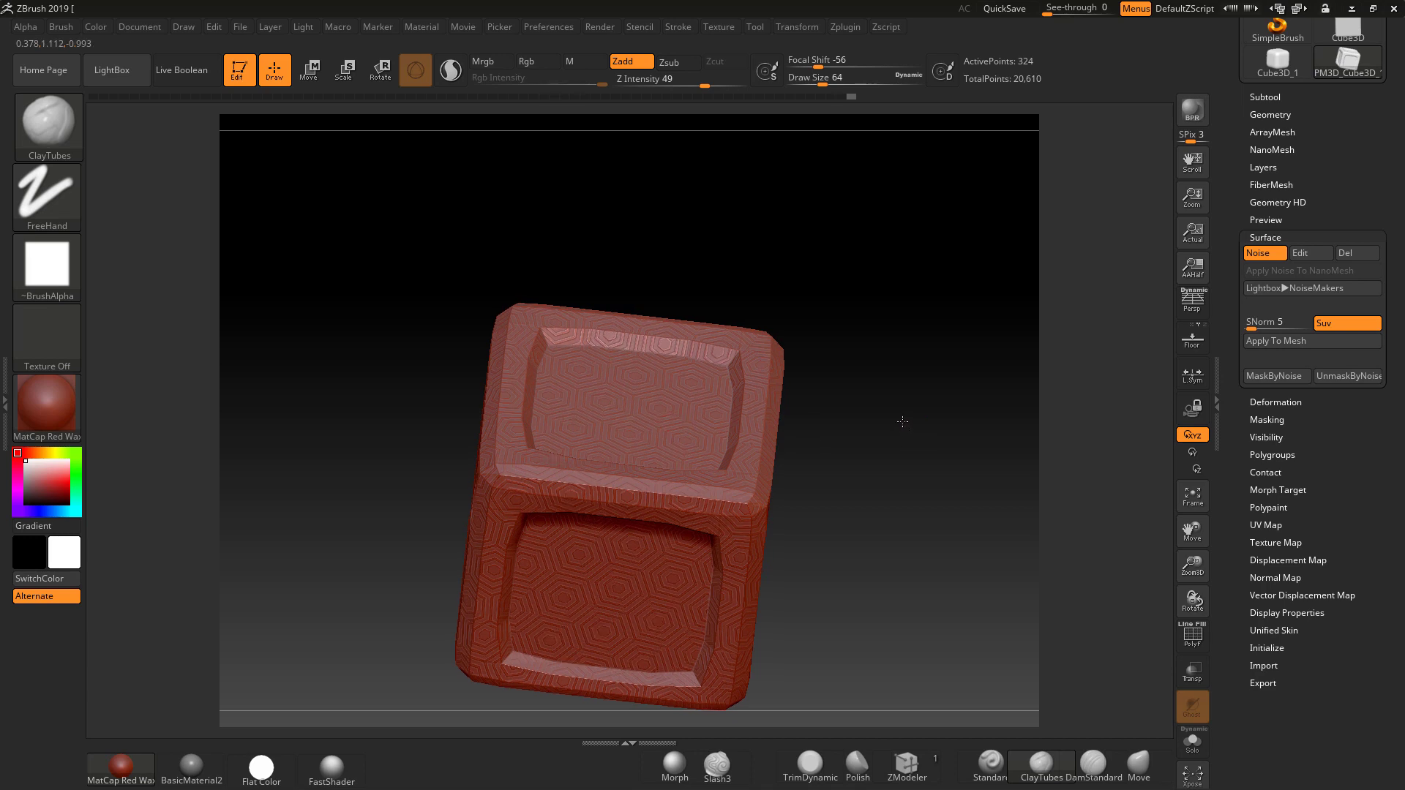
drag(900, 420, 768, 358)
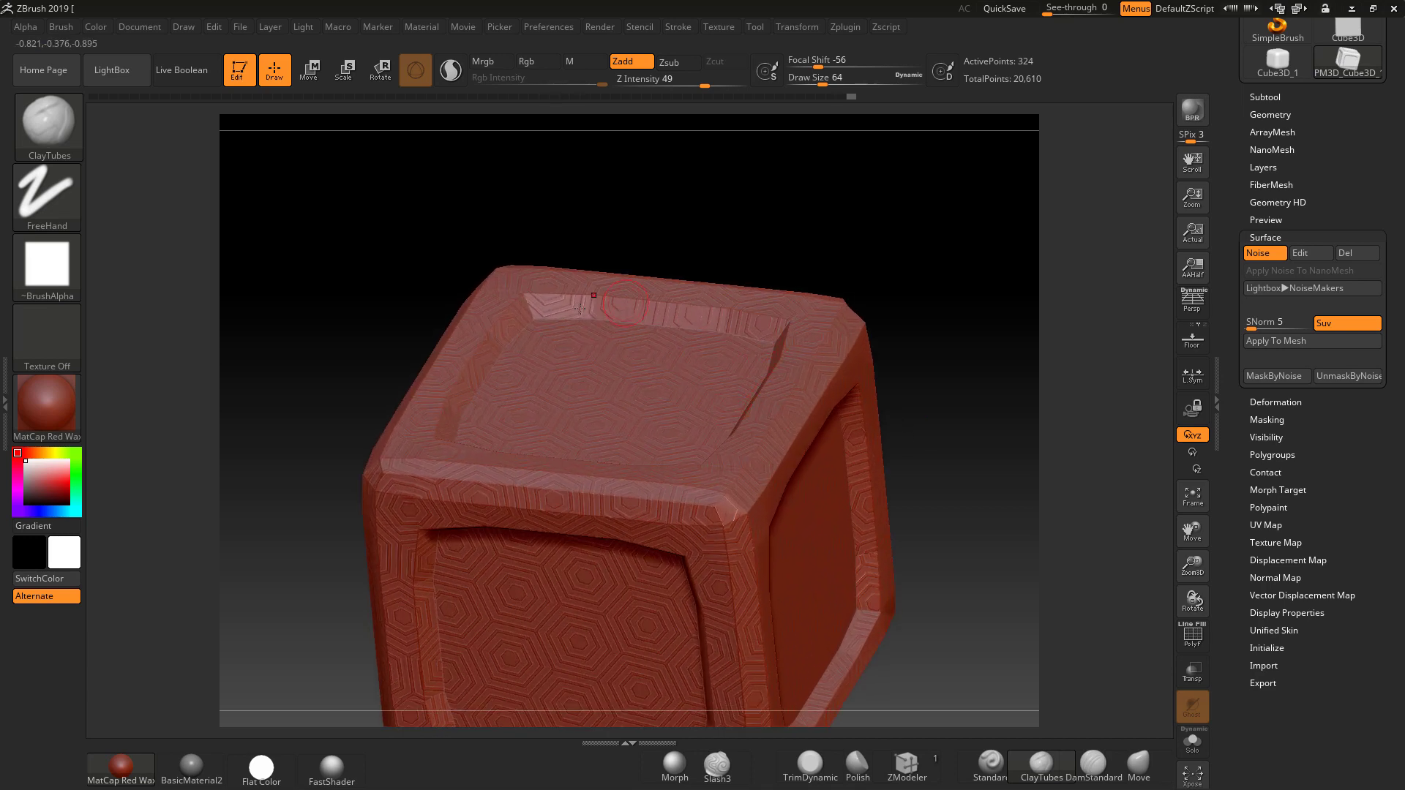
Raise the cube to subdivision level 4 and inspect the hexagon pattern on its smoothed sides.
click(1271, 115)
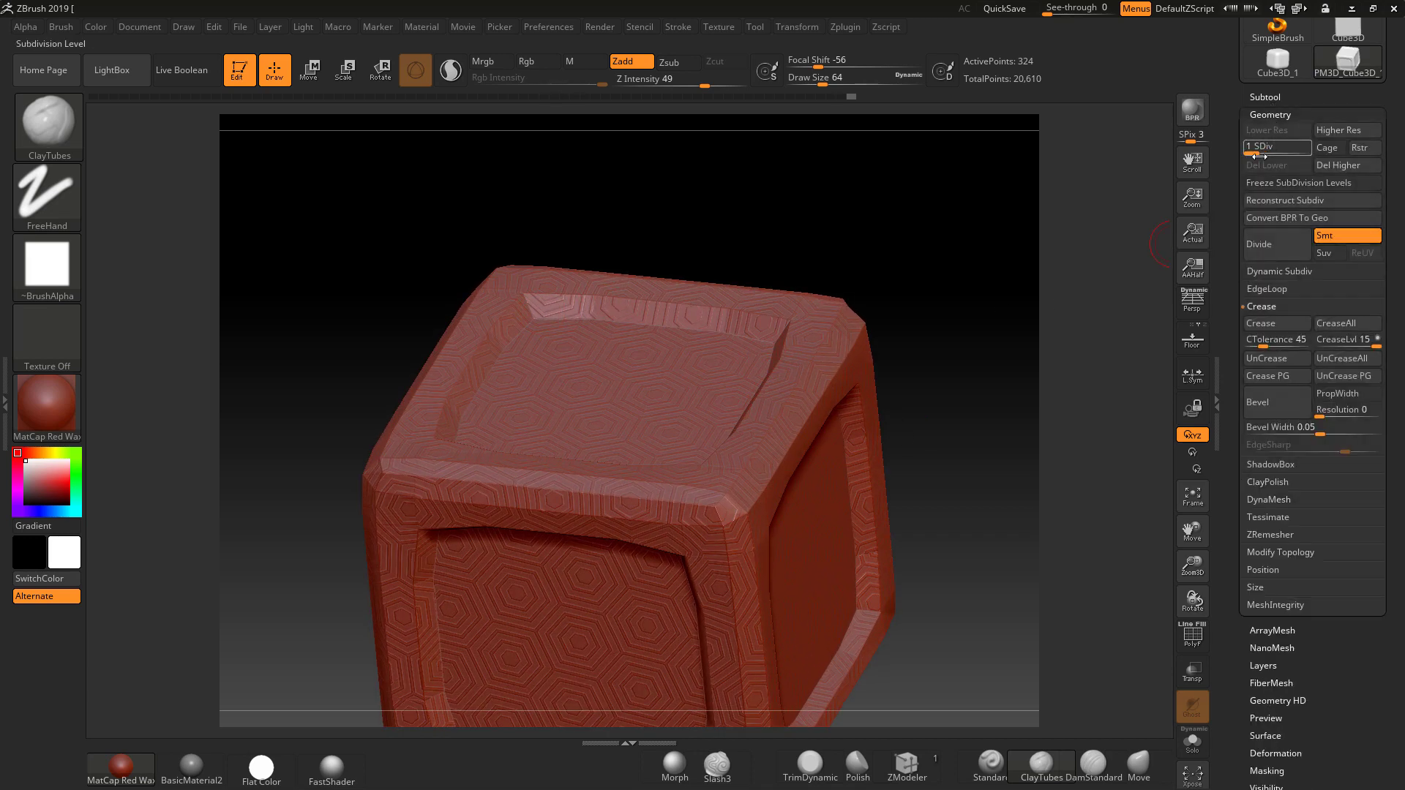
drag(1249, 153, 1282, 151)
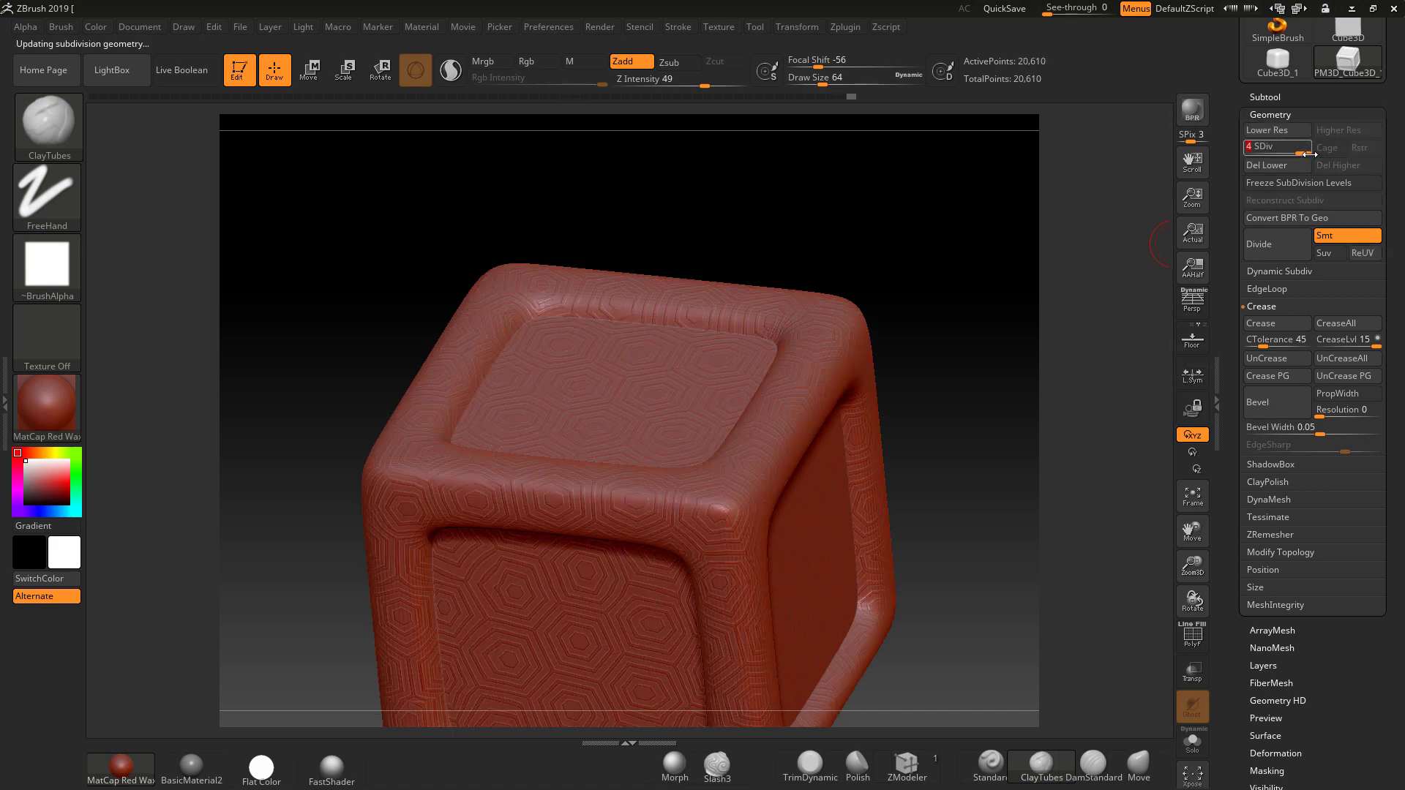
drag(995, 333, 989, 274)
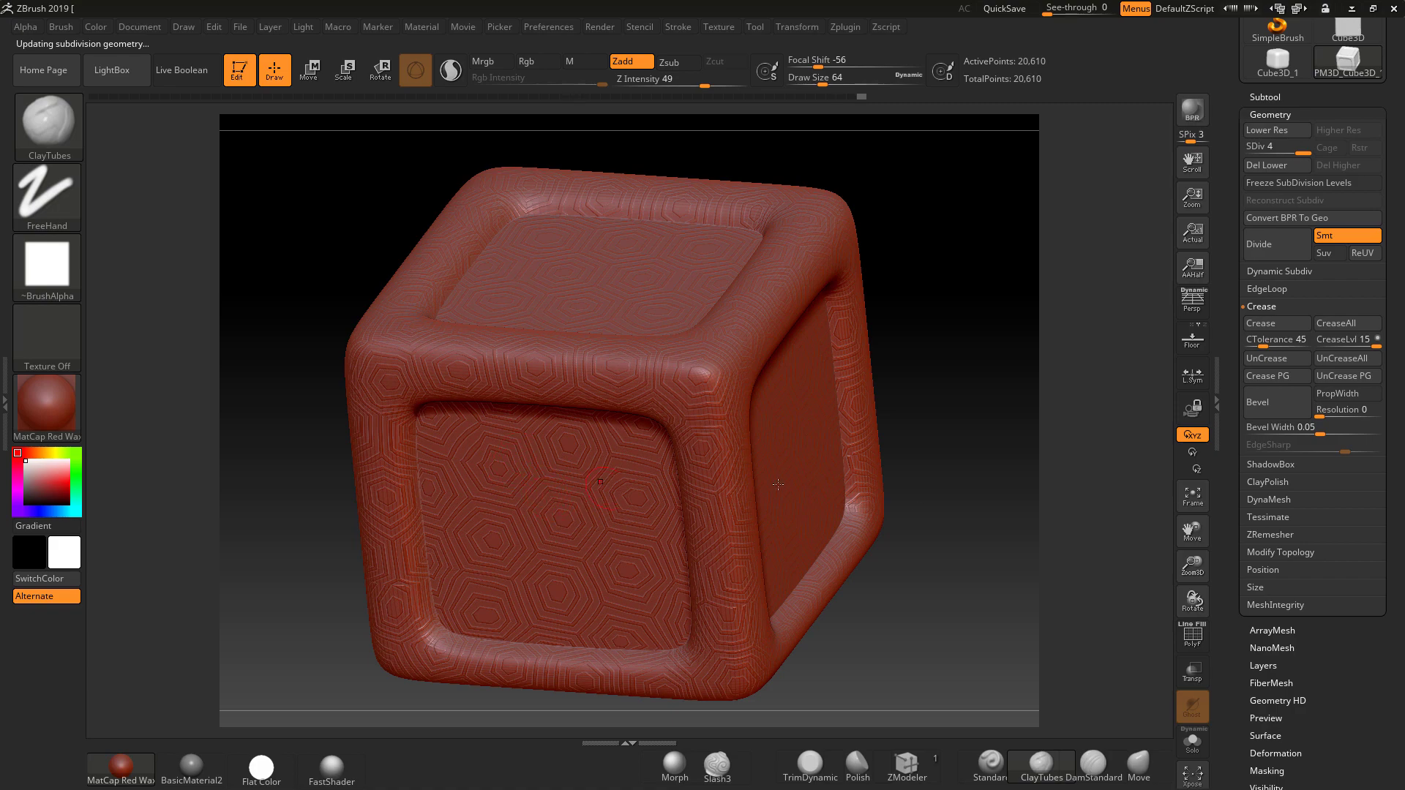
drag(933, 515, 887, 512)
drag(785, 435, 1022, 389)
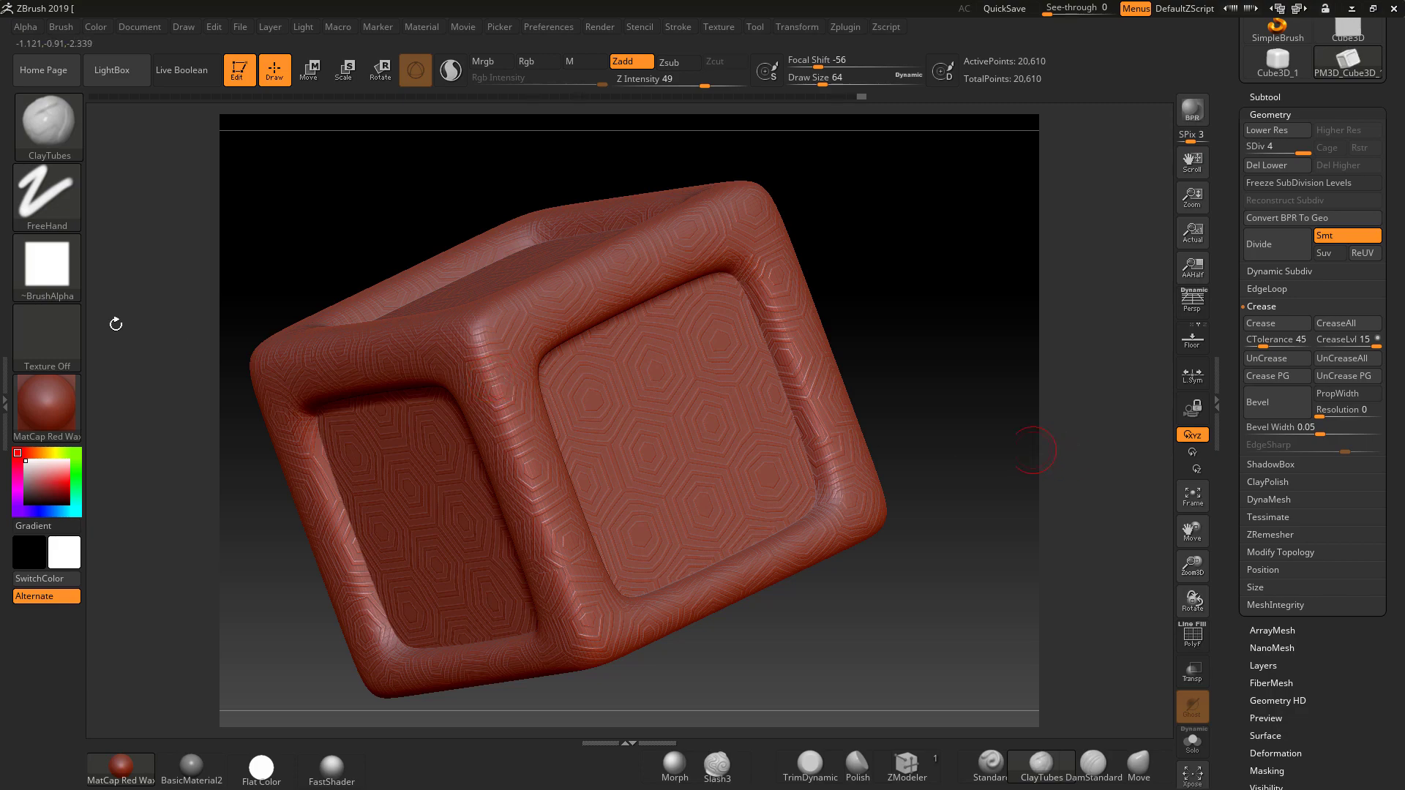
drag(139, 322, 183, 328)
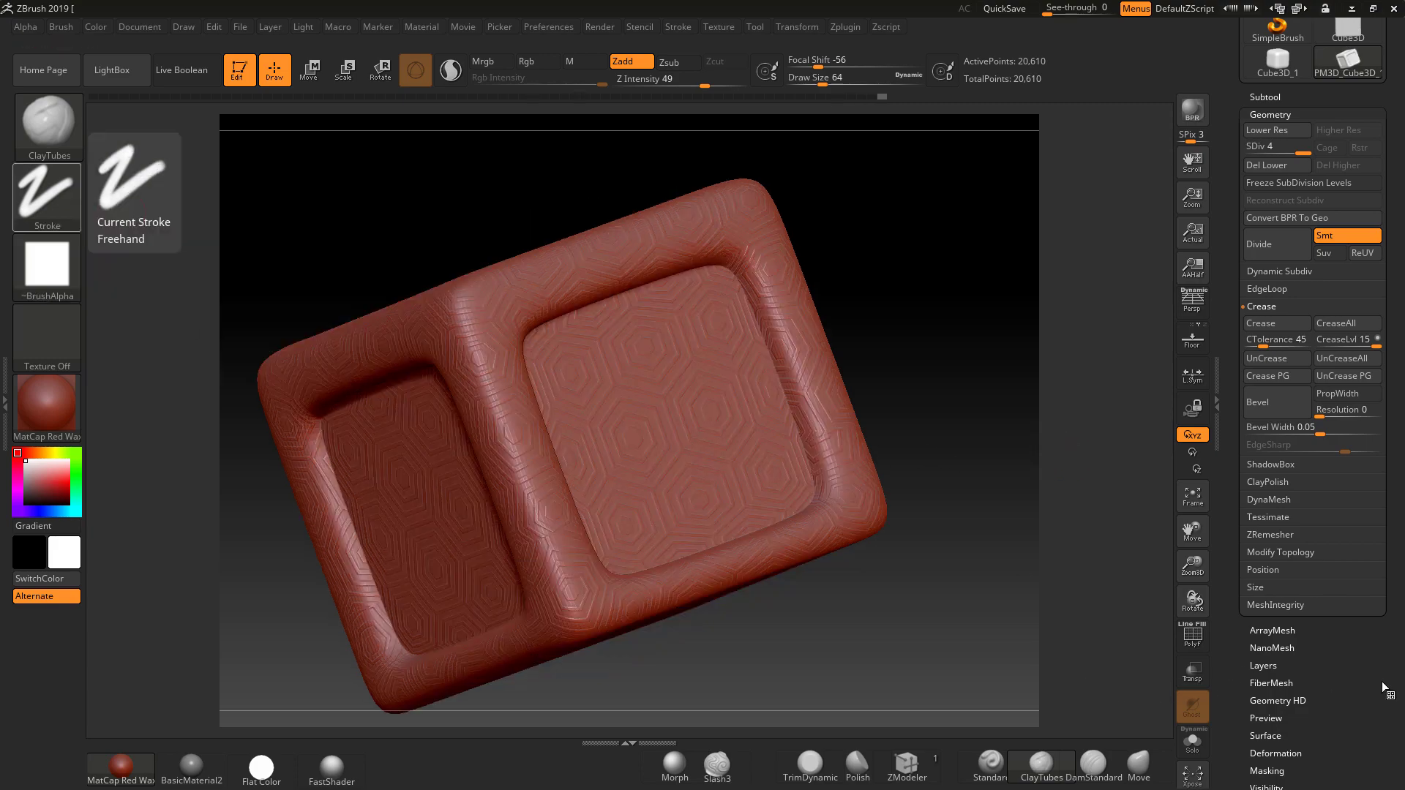
Isolate the cube's outer frame polygroup and mask all of the visible frame.
scroll(969, 605, down, 3)
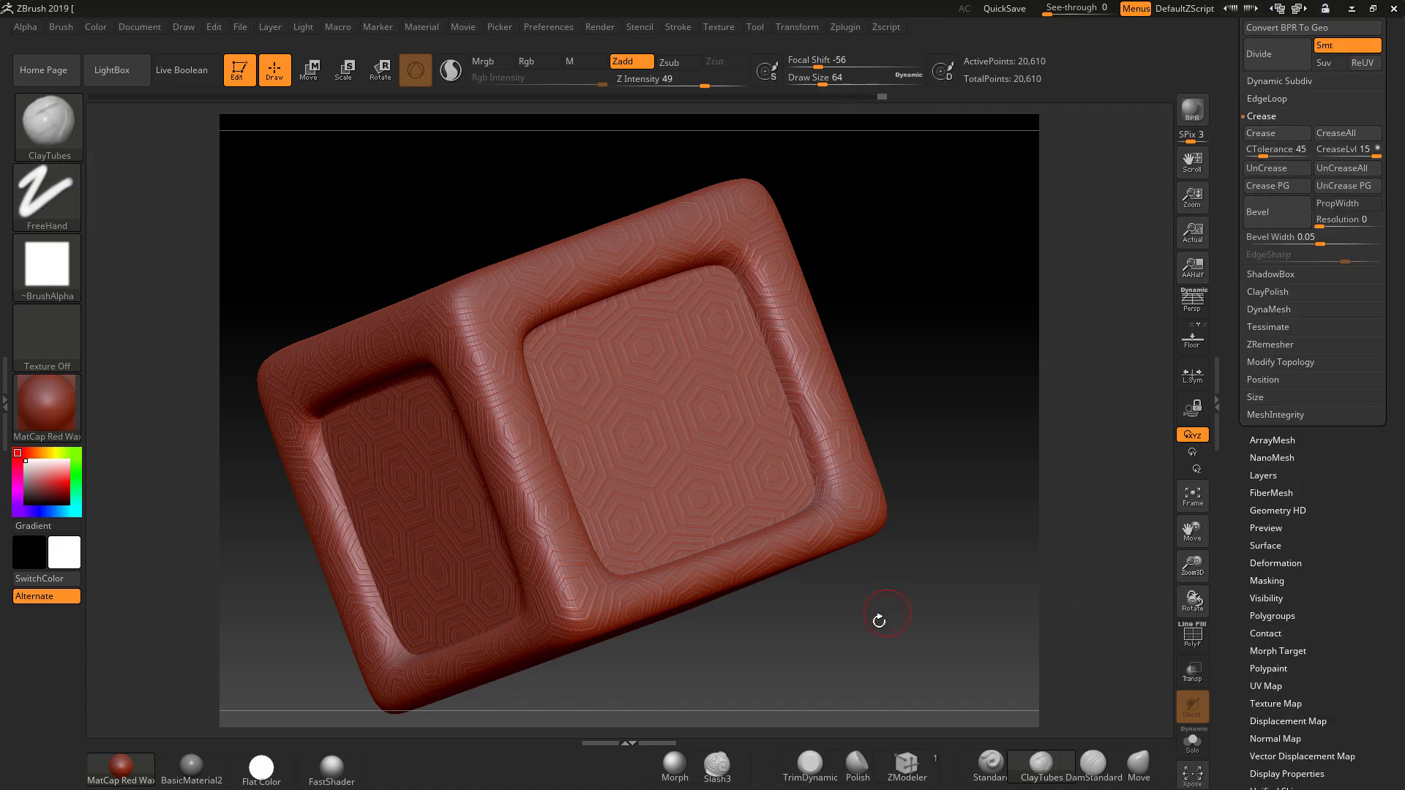
ctrl+shift+click(556, 512)
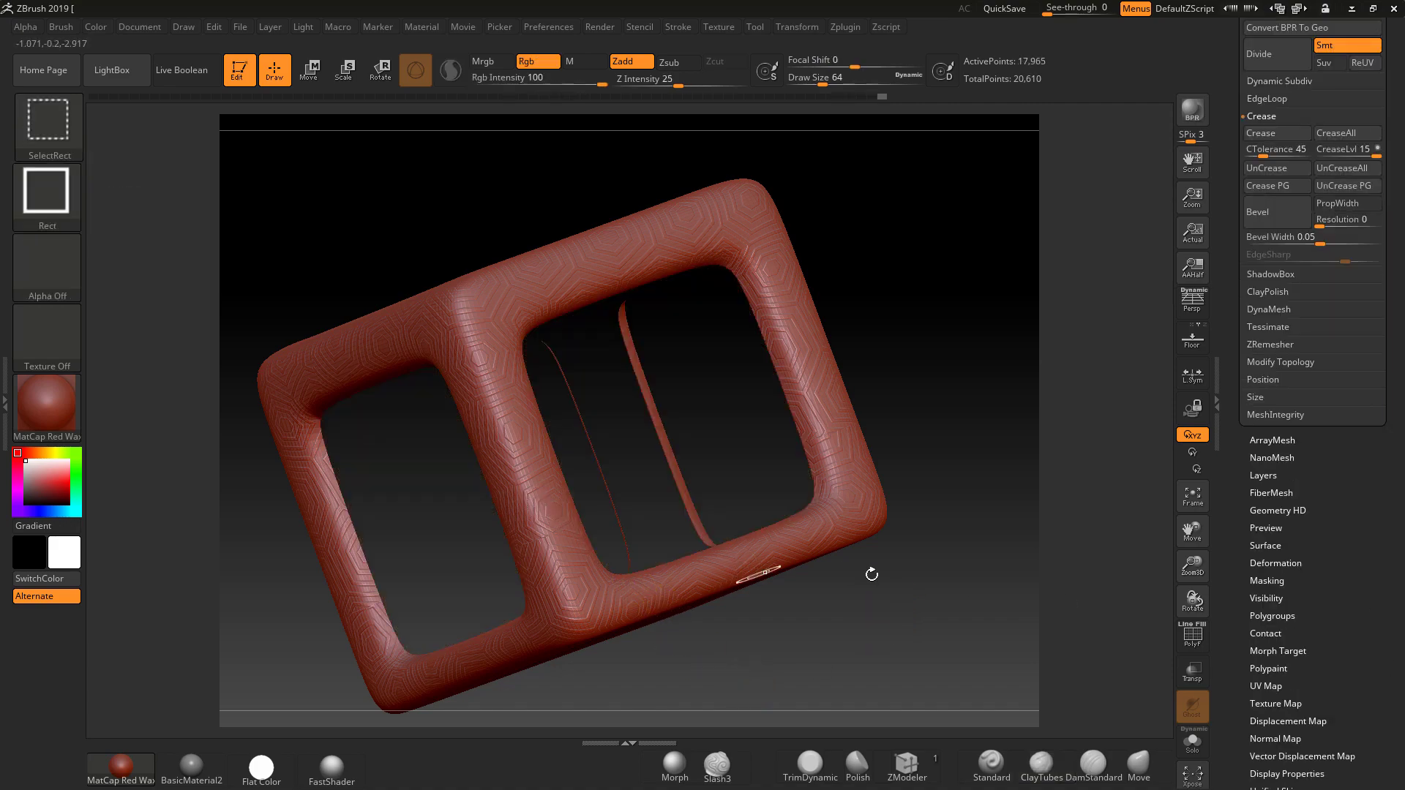
drag(872, 573, 763, 510)
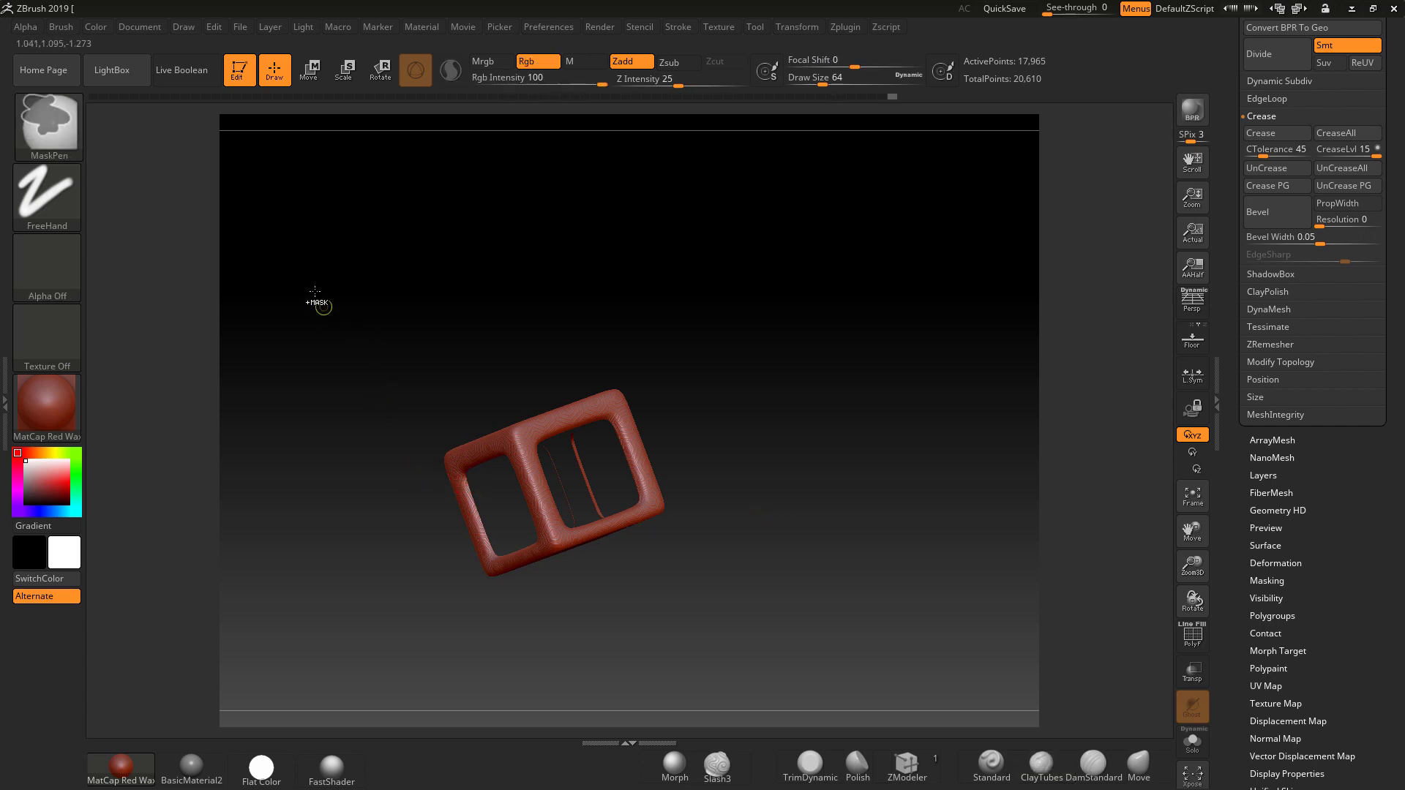
mouse_move(315, 290)
ctrl+mouse_down()
mouse_move(476, 389)
mouse_move(590, 627)
mouse_move(780, 649)
ctrl+mouse_up()
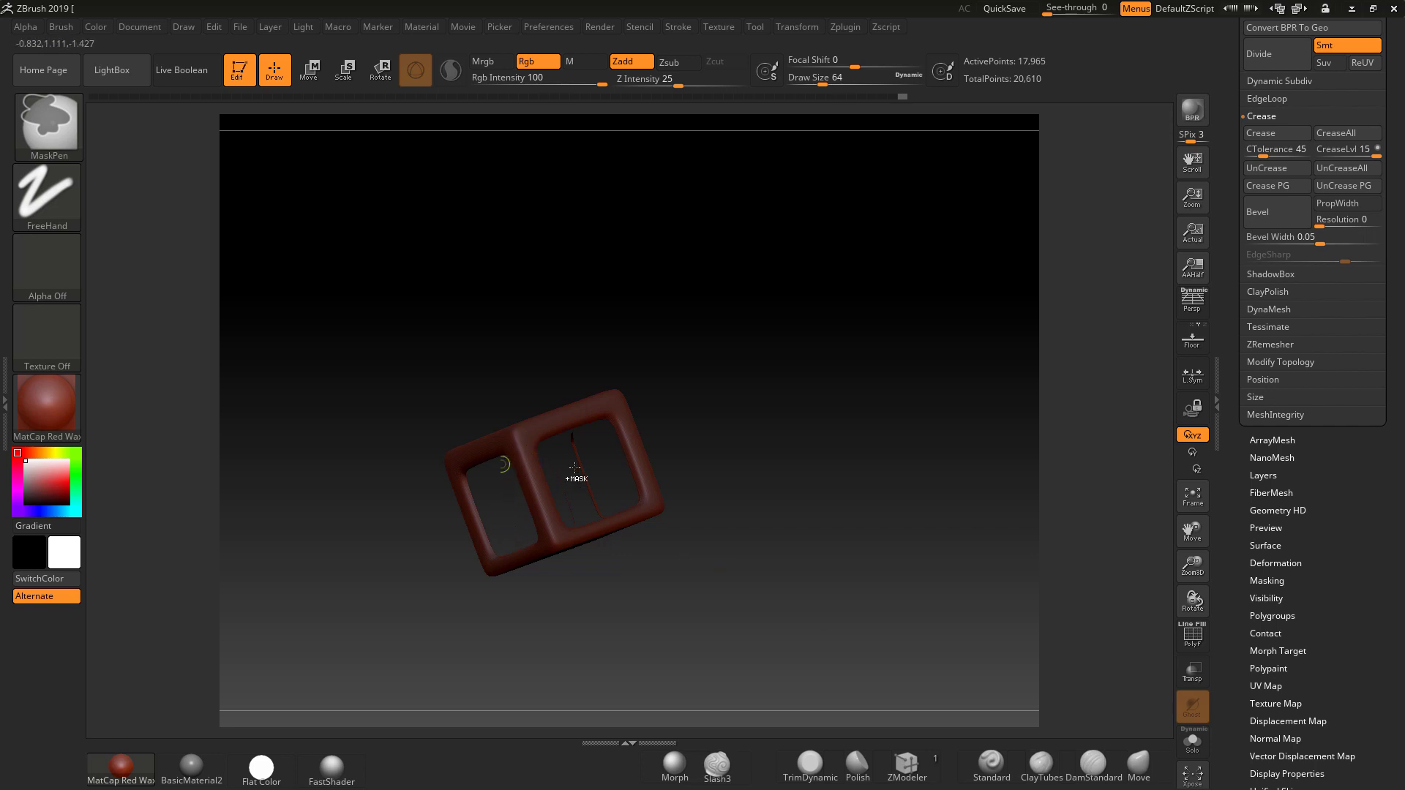
mouse_move(752, 508)
alt+mouse_down()
mouse_move(871, 644)
mouse_move(772, 546)
alt+mouse_up()
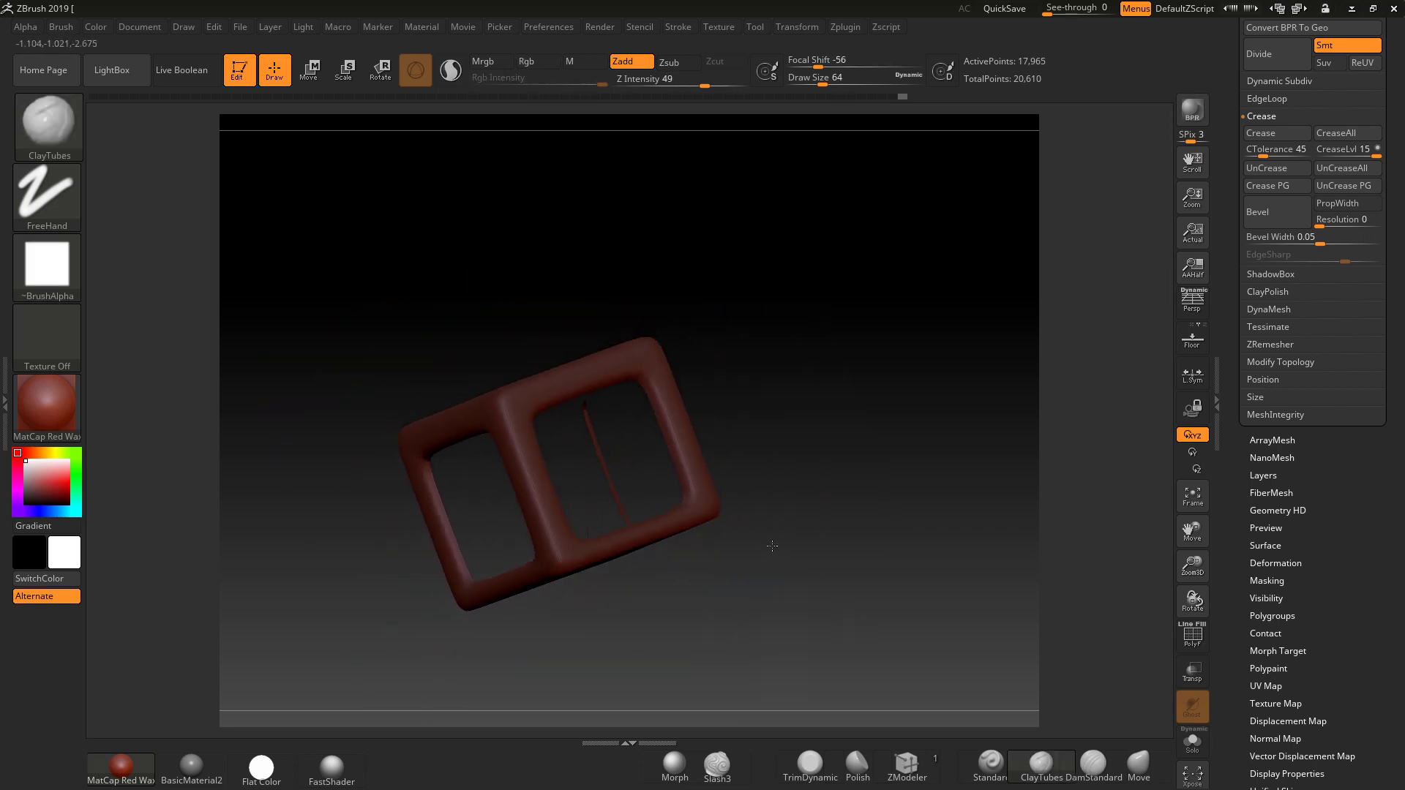
Show the whole cube again and invert the mask twice, leaving the frame masked and the panels unmasked.
ctrl+shift+click(868, 470)
mouse_move(838, 508)
mouse_down()
mouse_move(860, 512)
mouse_move(844, 508)
mouse_up()
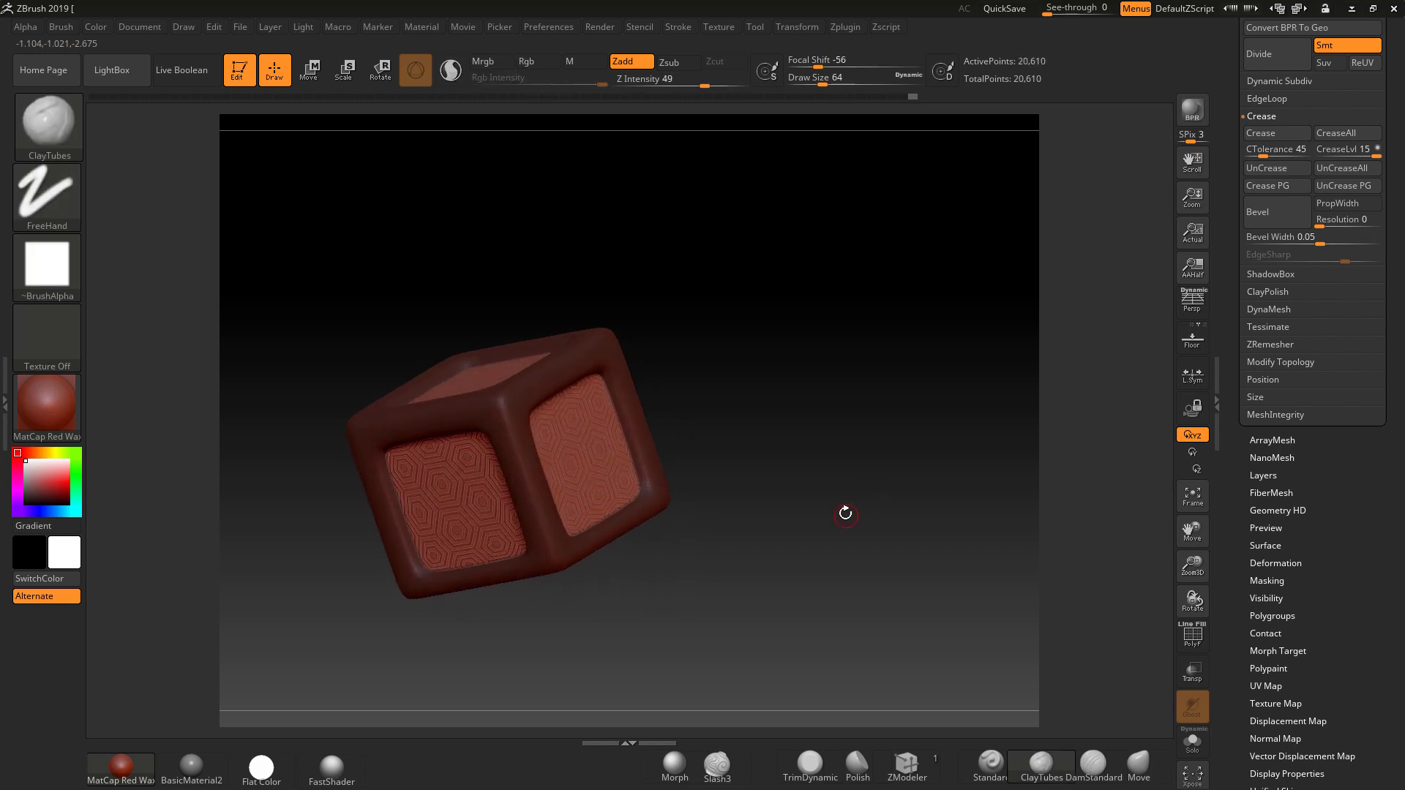
ctrl+click(832, 461)
ctrl+click(797, 465)
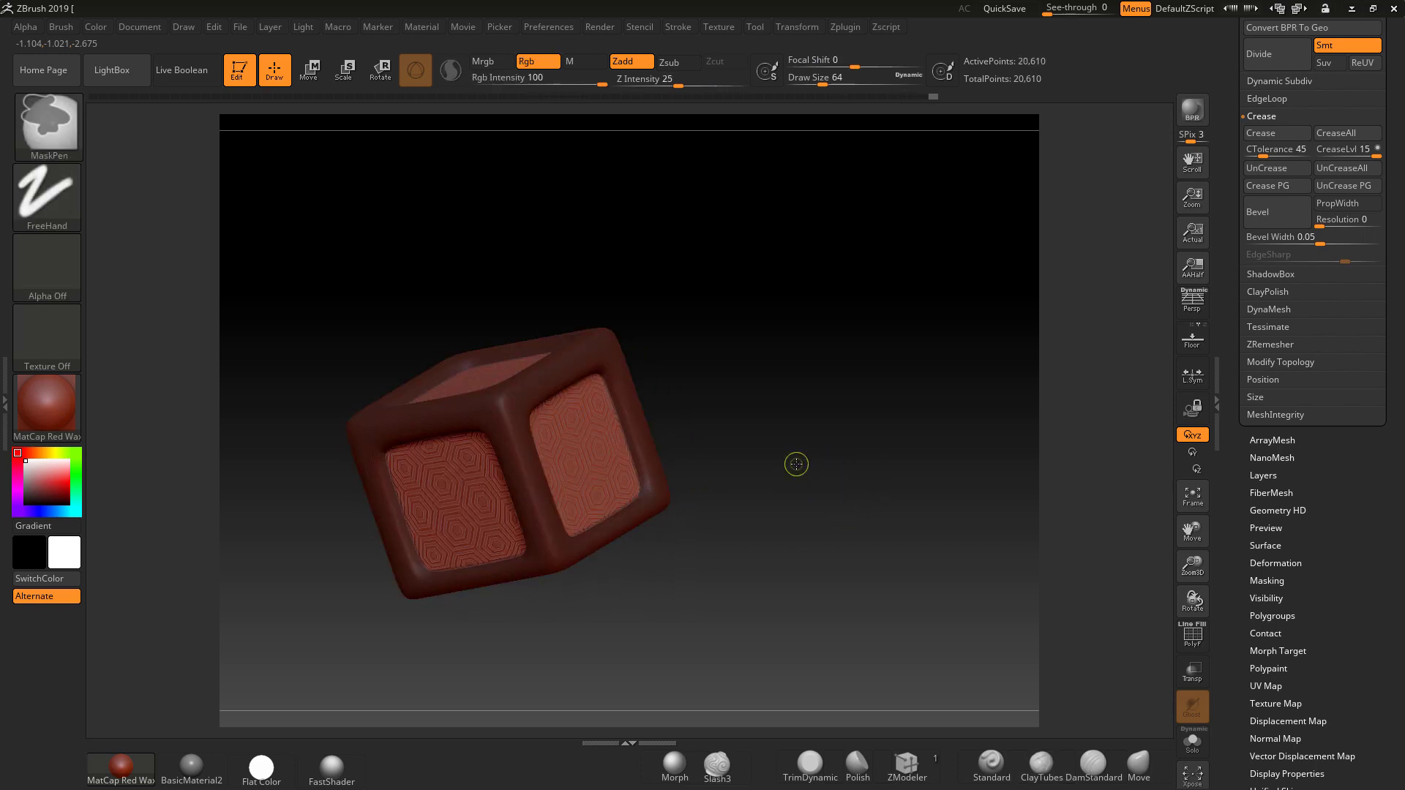
drag(783, 469, 599, 352)
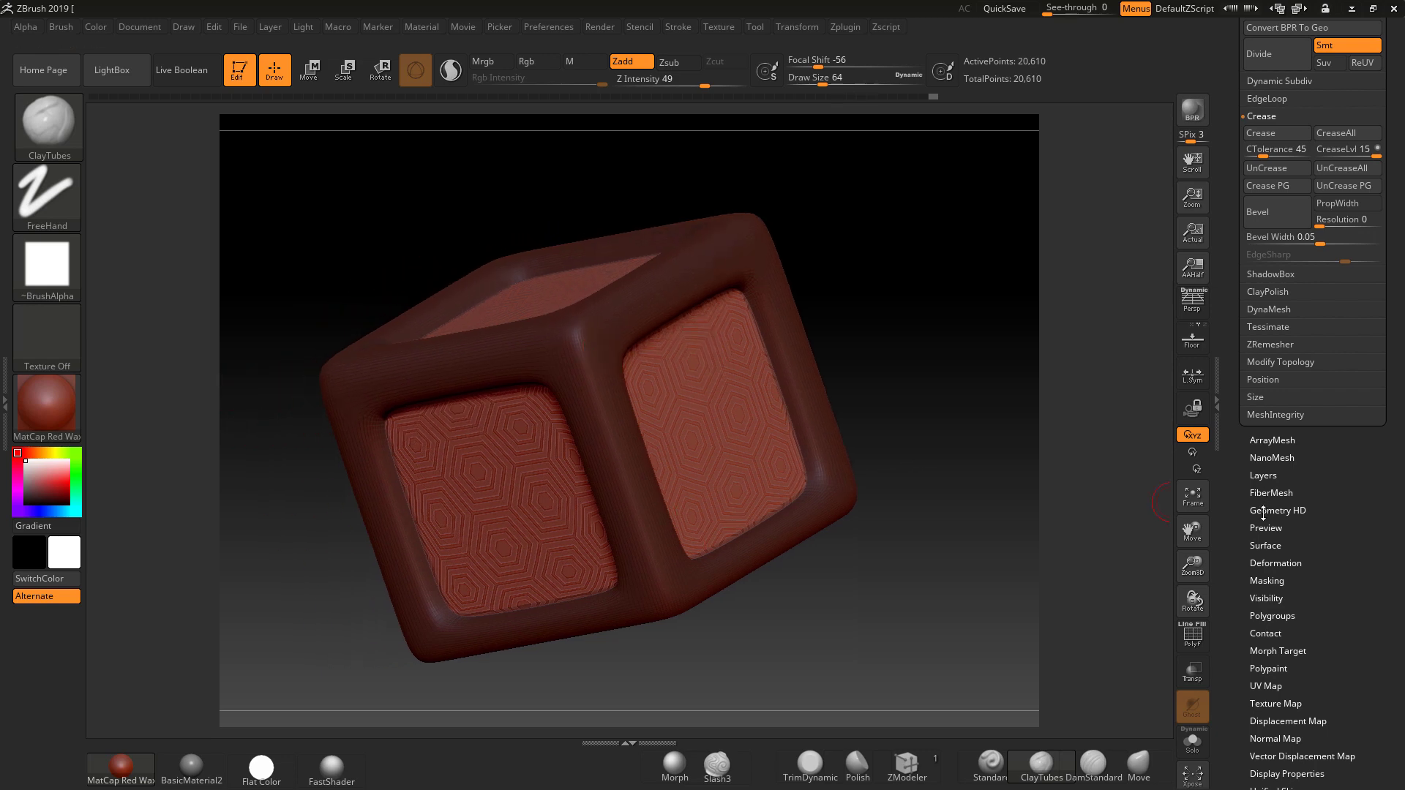
Turn off the mask display so the frame's mask shading is hidden while the mask stays active.
click(1261, 580)
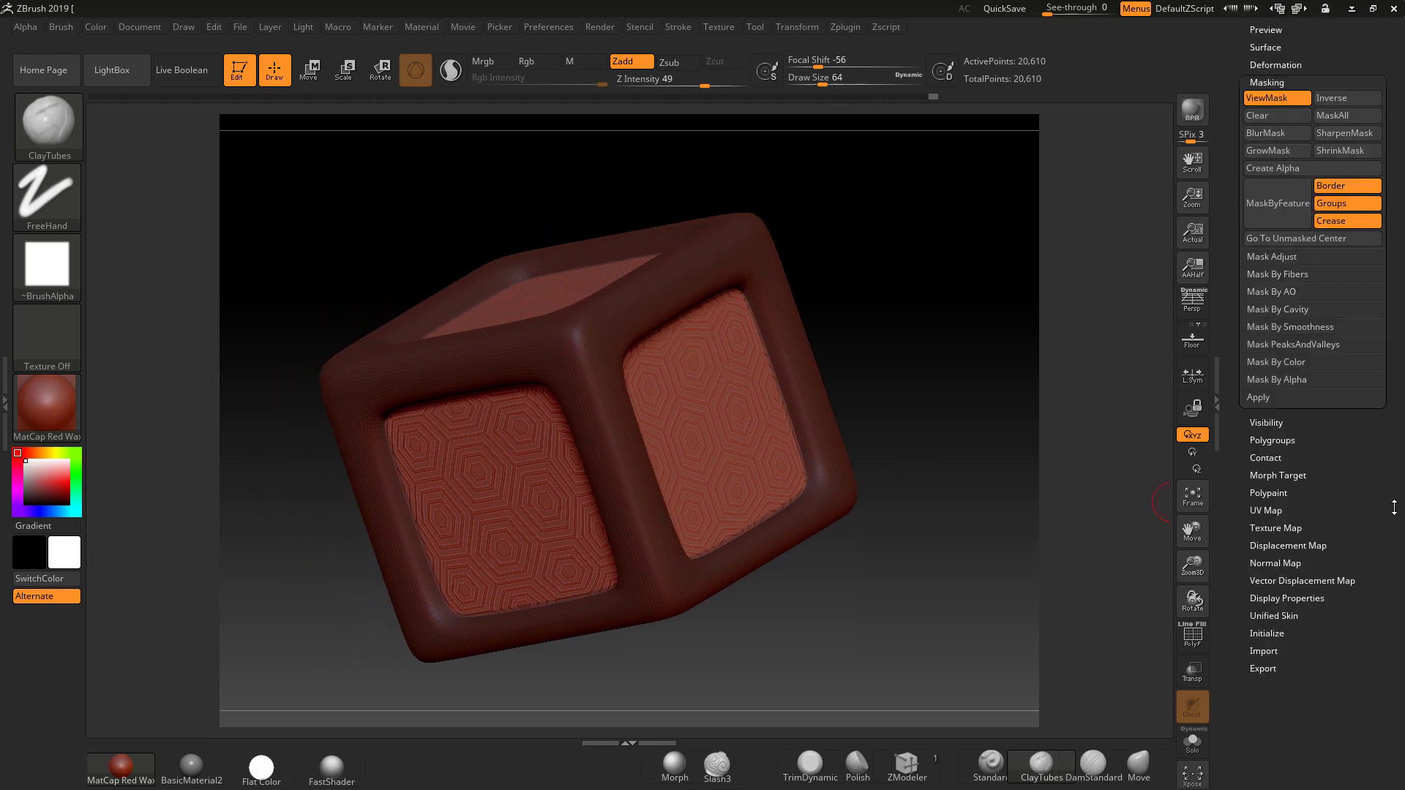
drag(1394, 507, 1394, 695)
click(1277, 286)
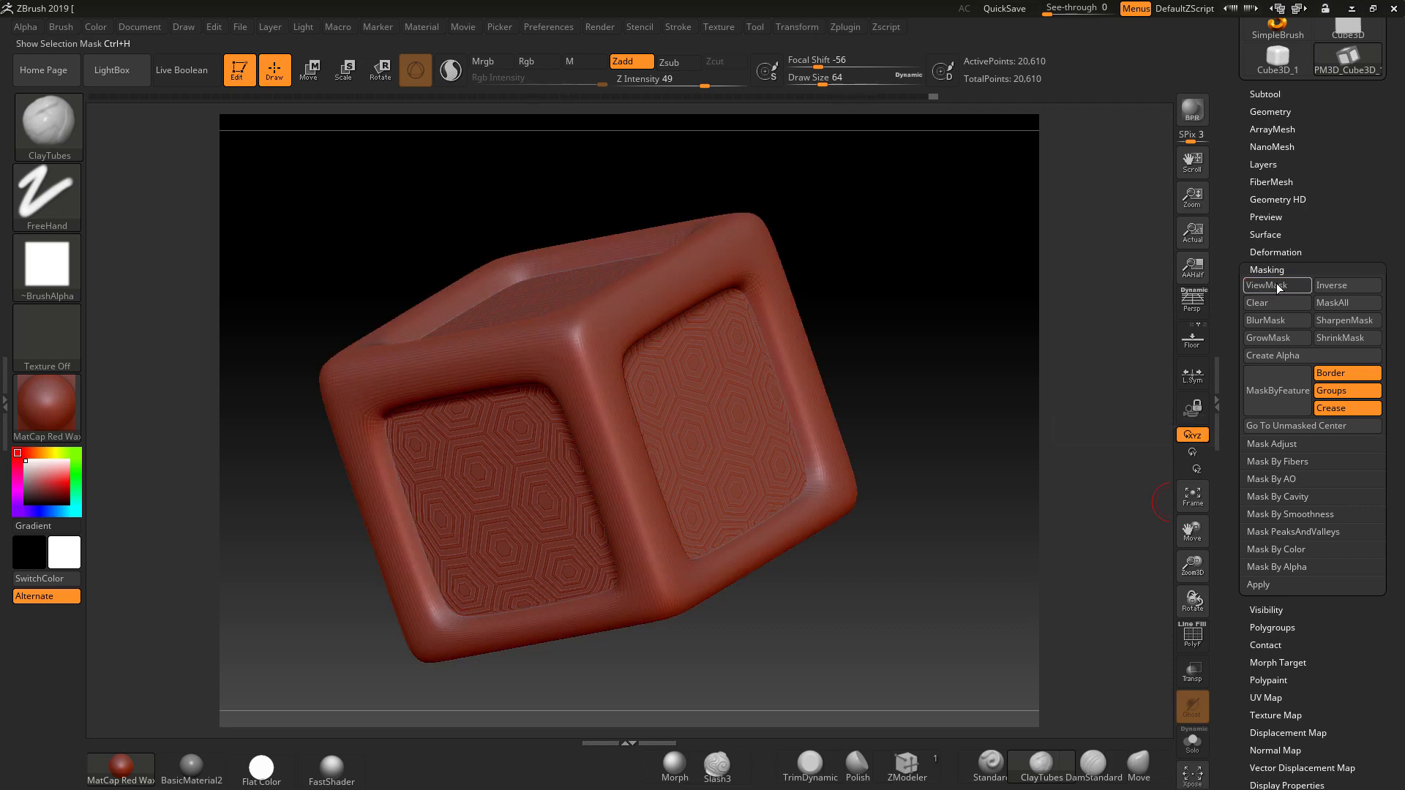
drag(985, 446, 1178, 440)
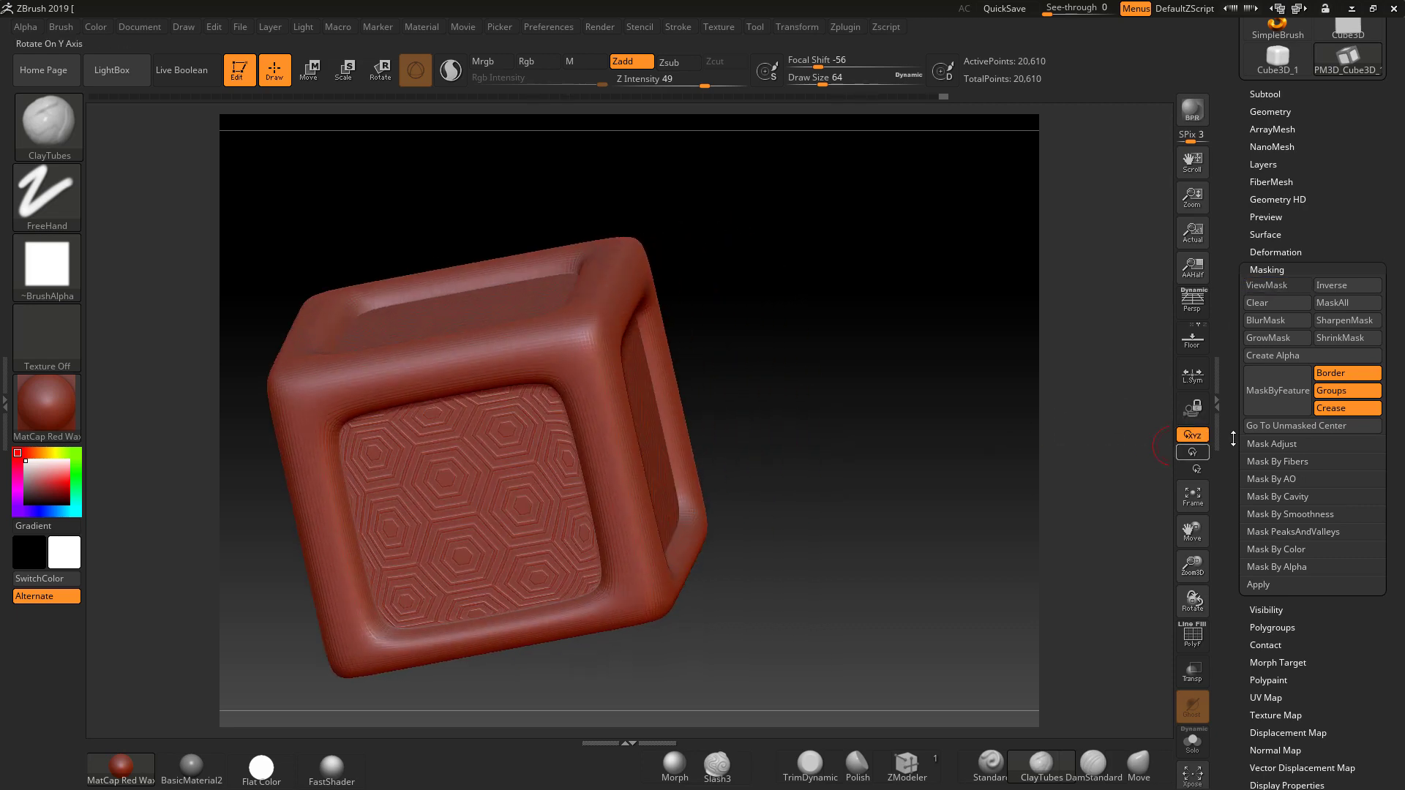
Edit the surface noise, reducing its alpha scale to make the hexagon pattern much finer, and accept the settings.
click(1264, 235)
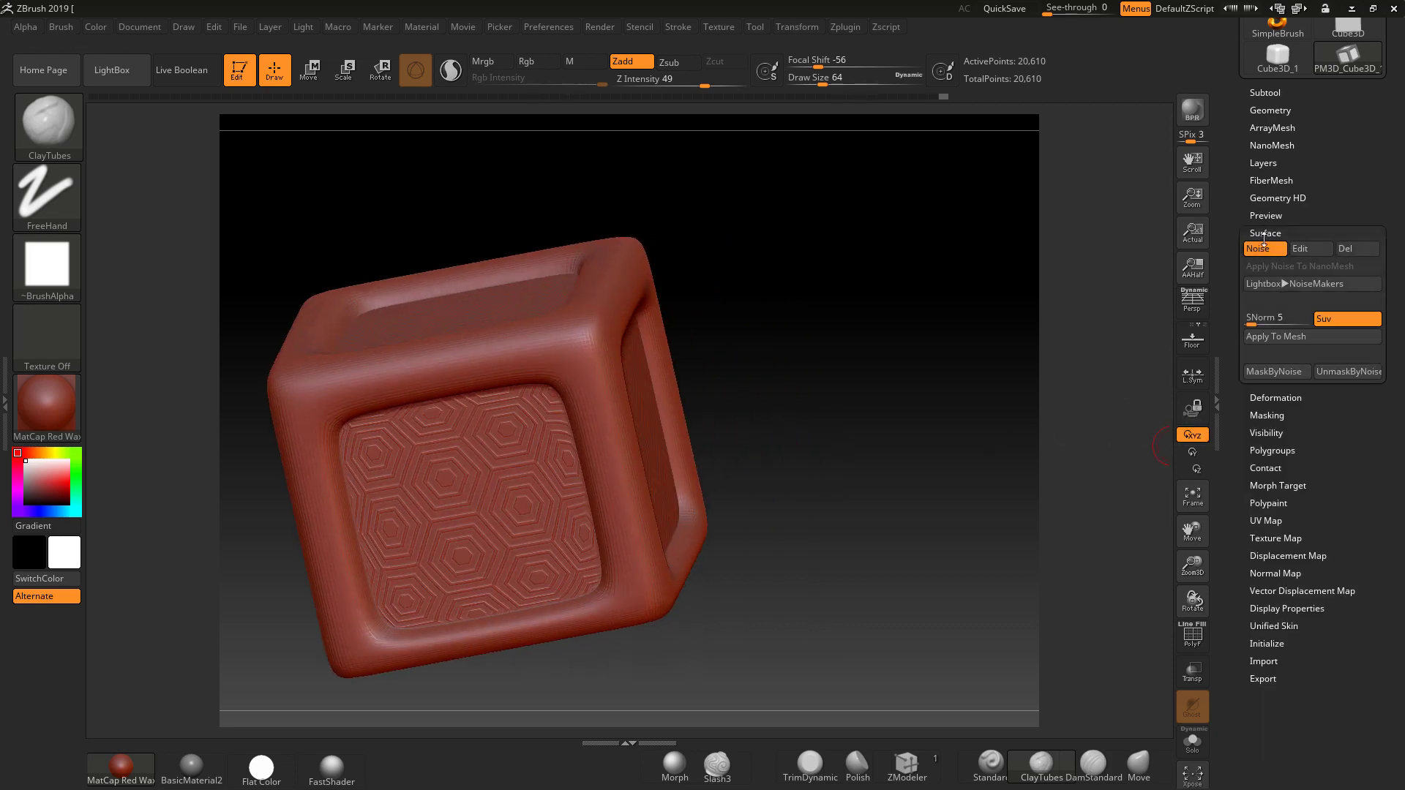
click(1309, 251)
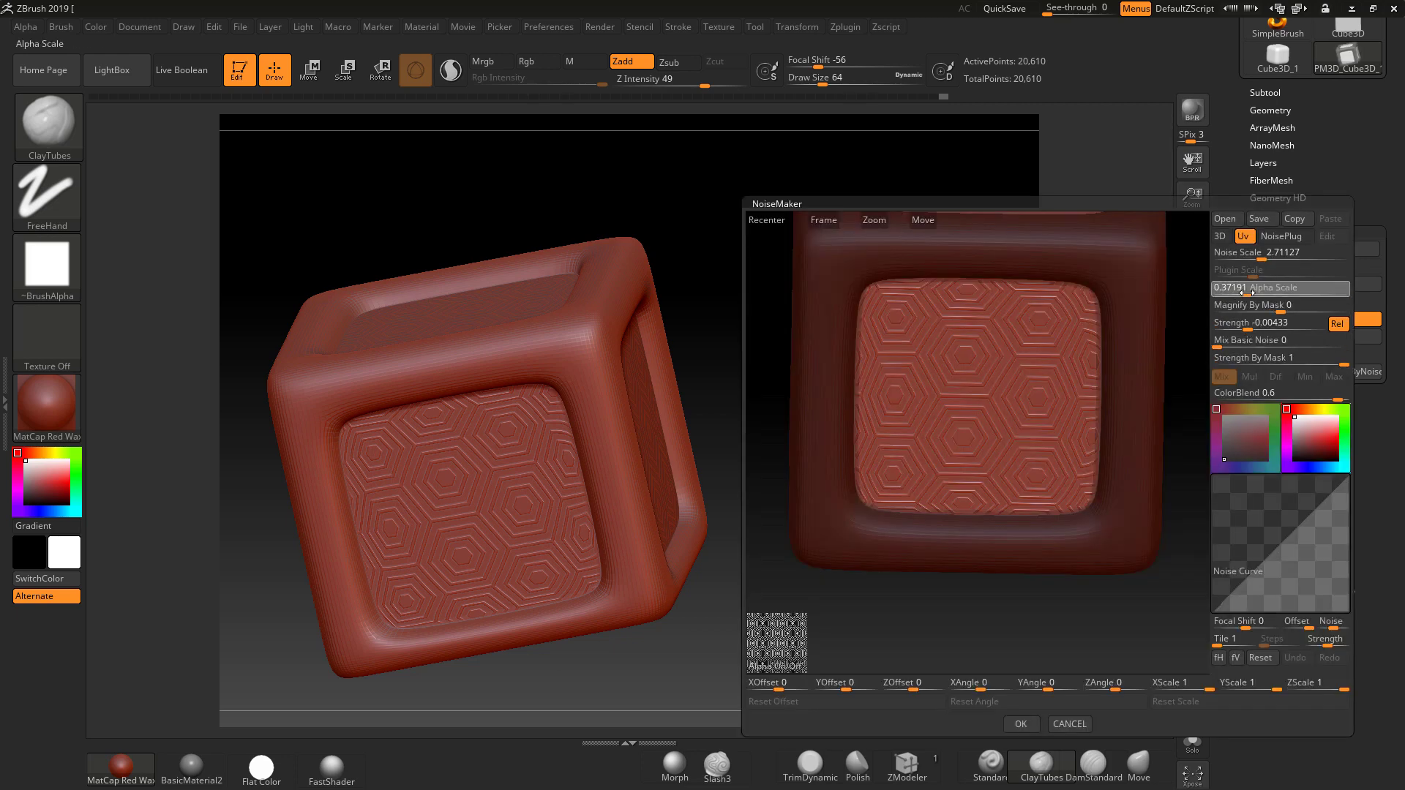
drag(1247, 292, 1244, 330)
click(1017, 724)
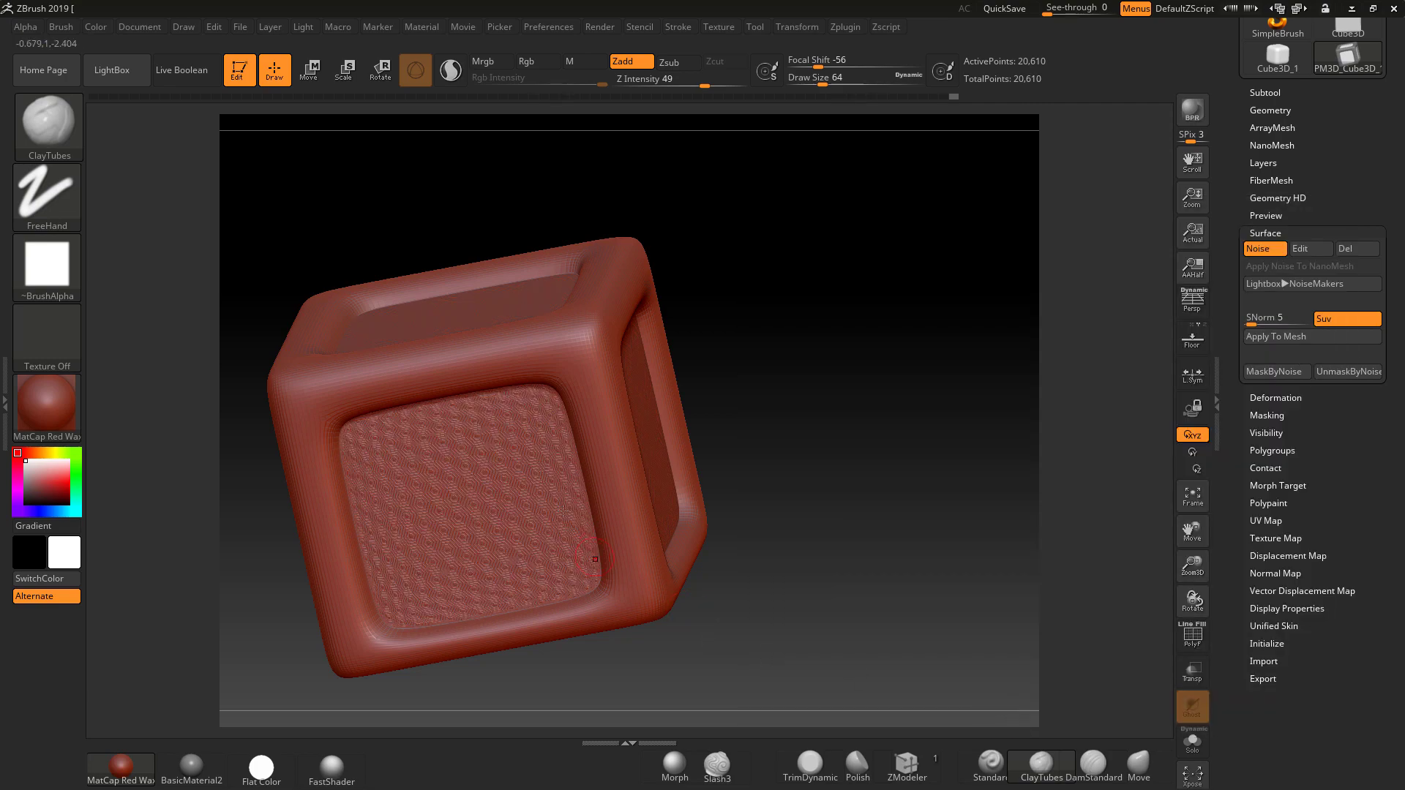
Inspect the finer pattern on another side of the cube with the mask display turned on.
drag(853, 515, 1127, 344)
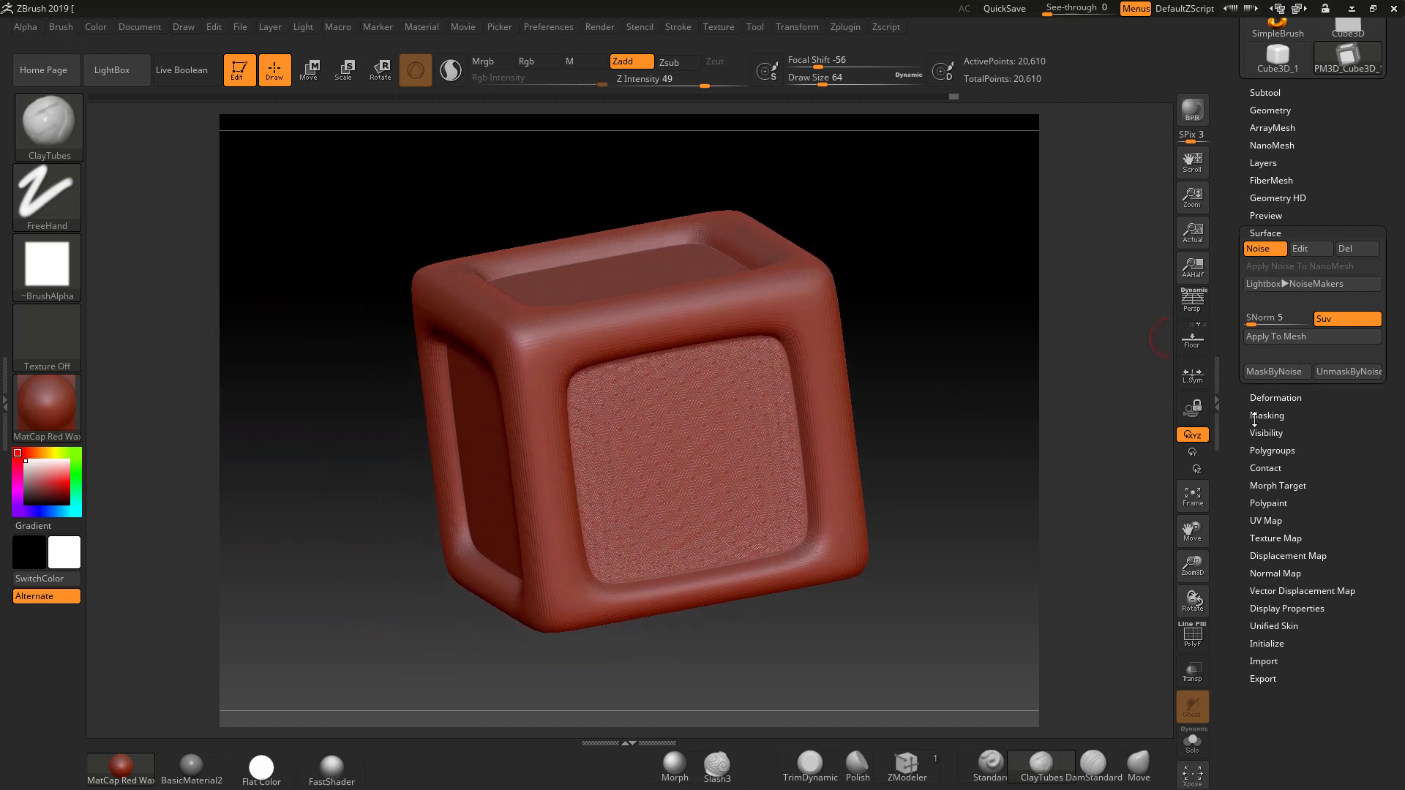
click(1256, 415)
click(1268, 284)
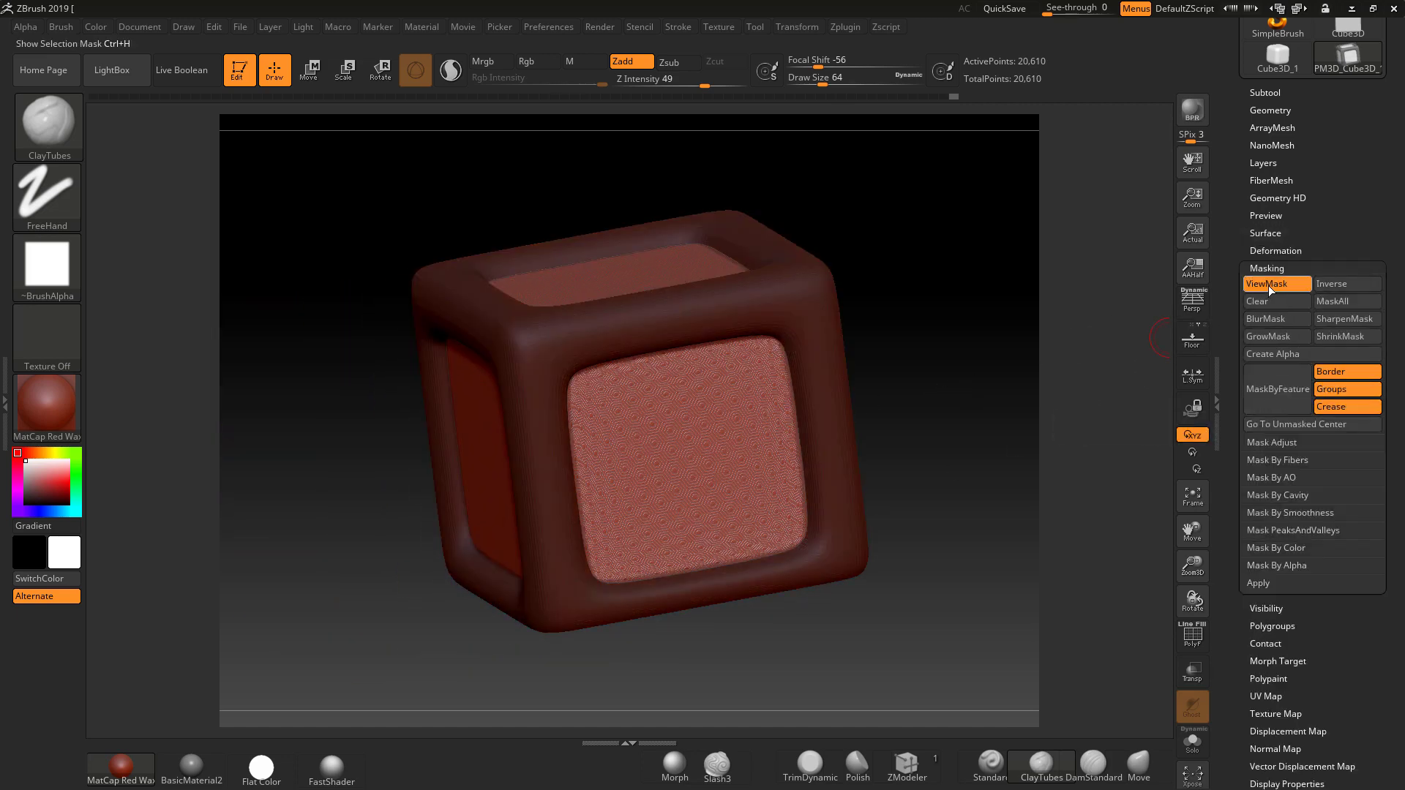
Try to move the unmasked panels sideways out of the masked frame with the centred Move gizmo, and undo it.
click(308, 69)
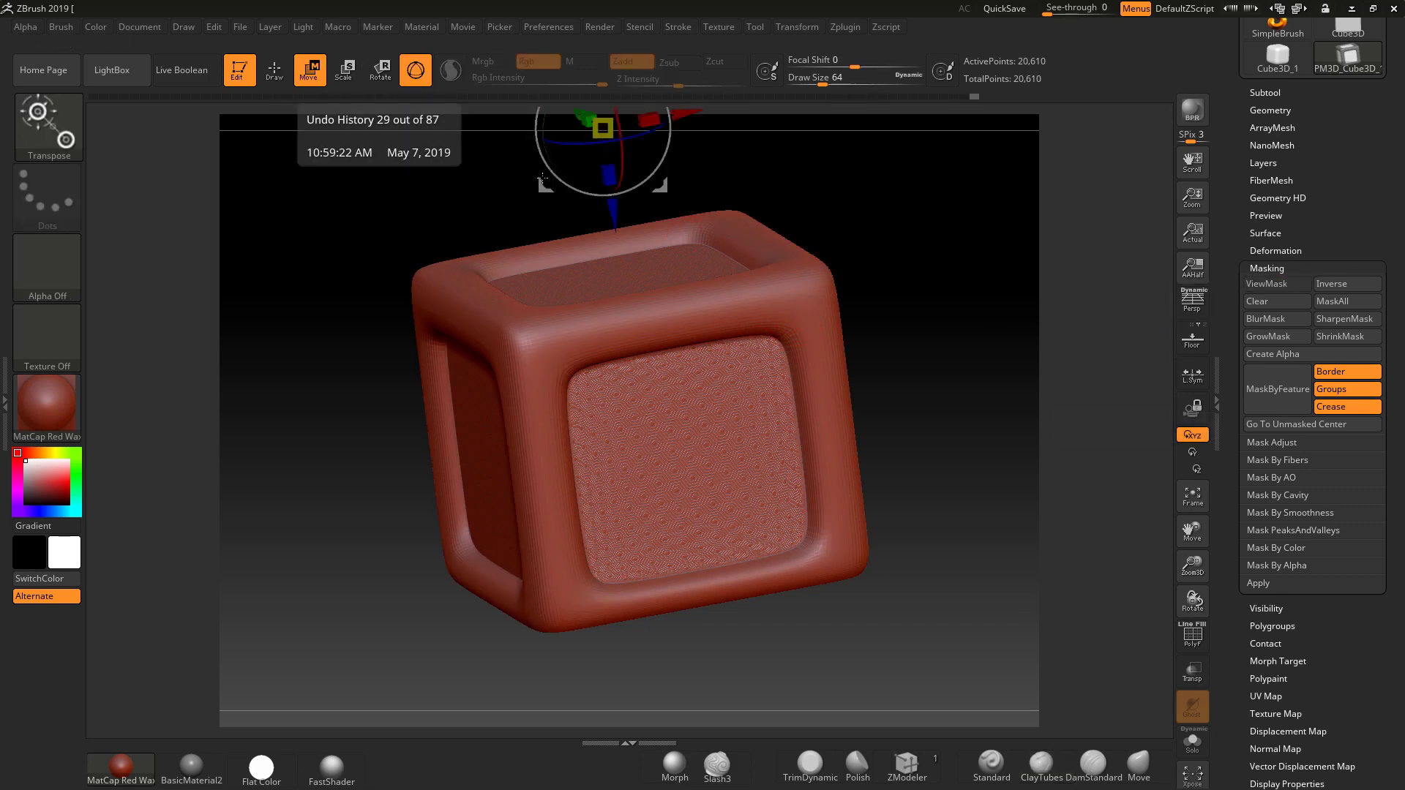
alt+drag(881, 250, 827, 404)
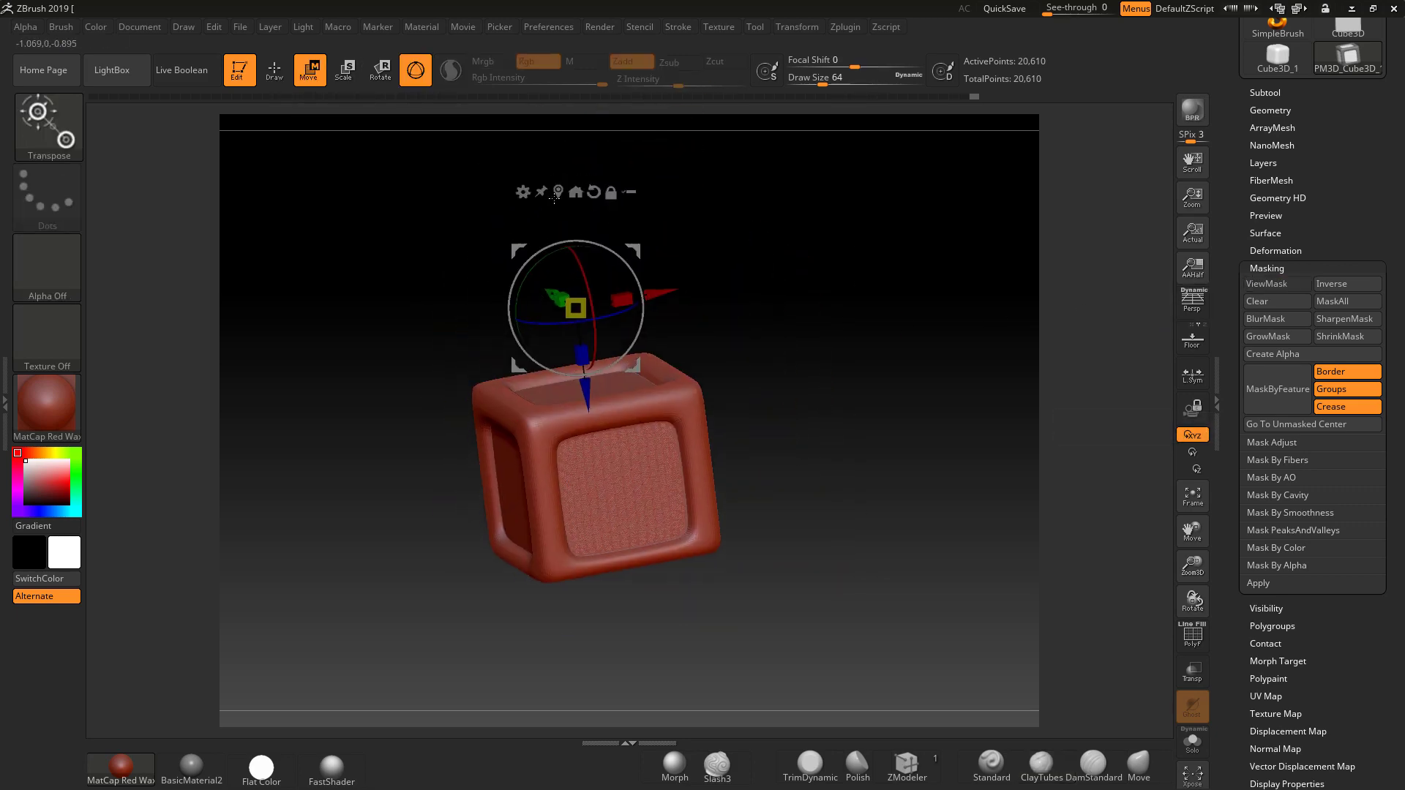
click(558, 192)
drag(671, 443, 794, 426)
drag(860, 476, 966, 455)
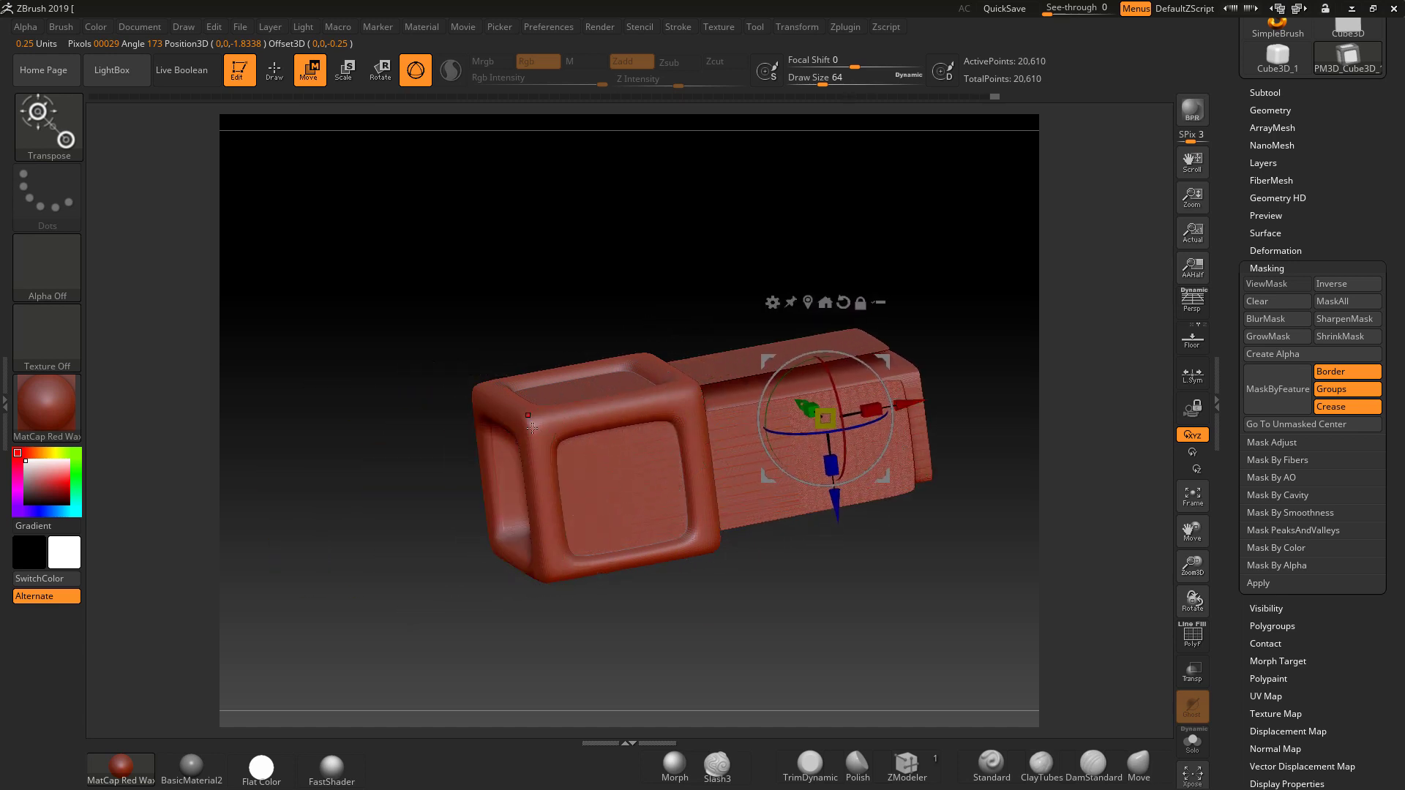
key(ctrl+z)
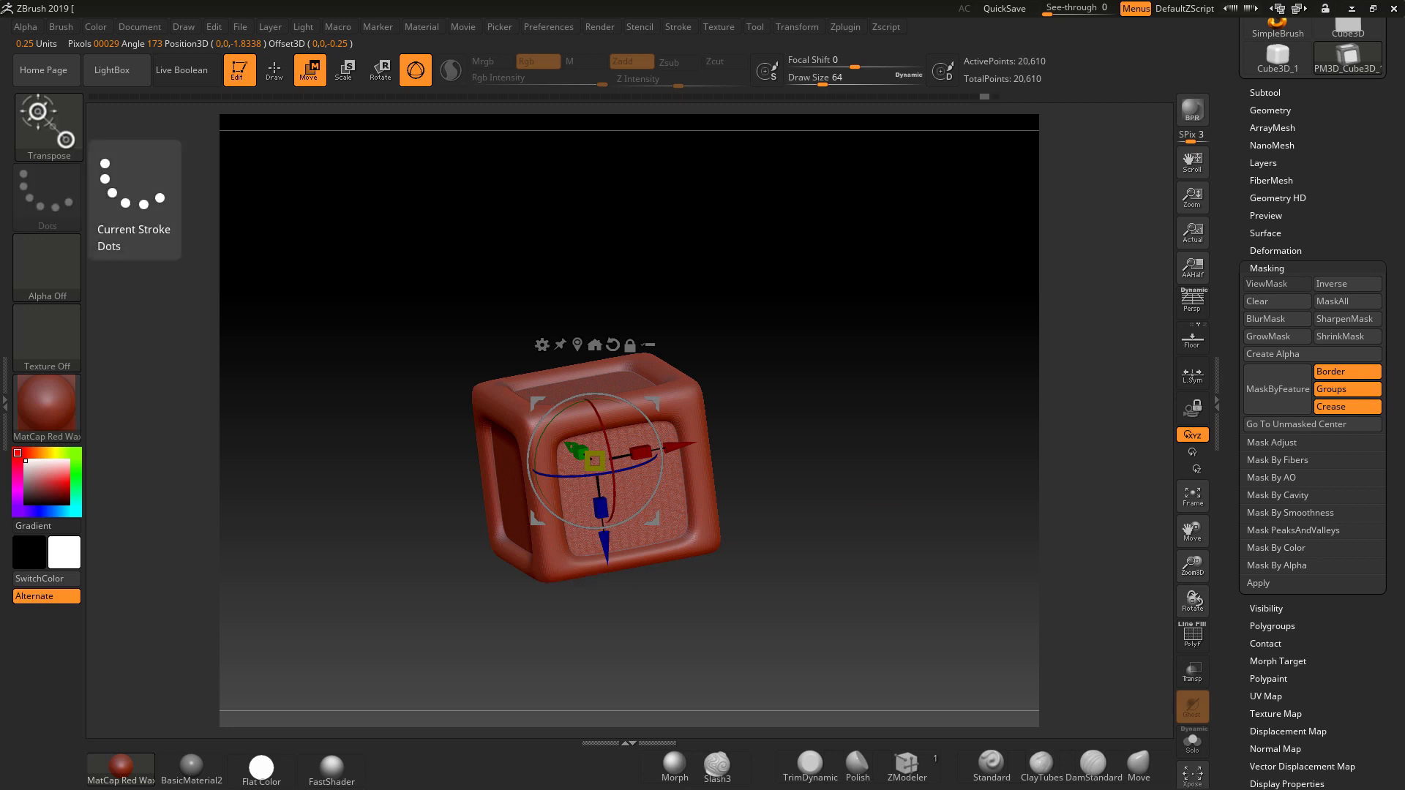
Display the mask and try masking the panels instead of the frame.
click(1277, 286)
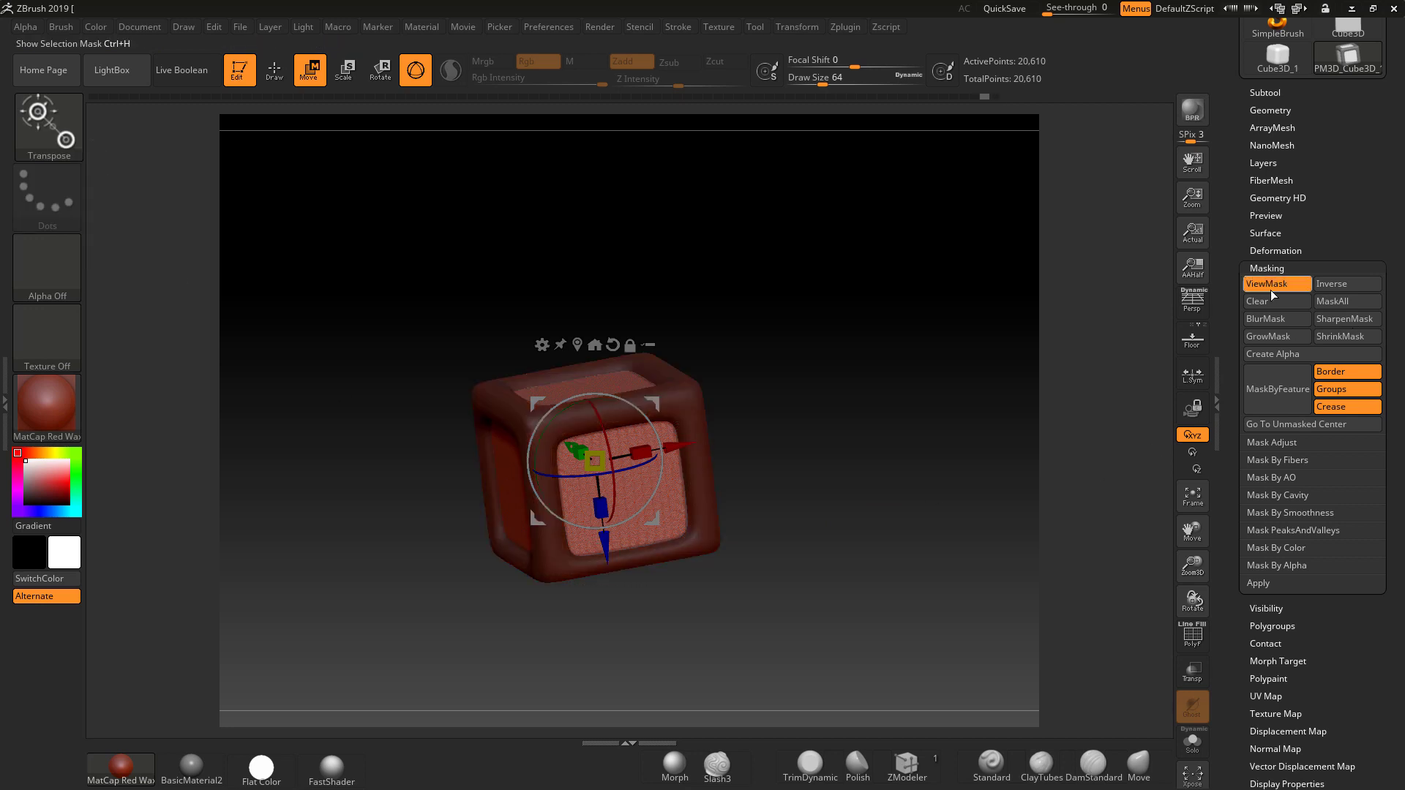
click(1264, 300)
drag(674, 445, 837, 415)
ctrl+click(667, 375)
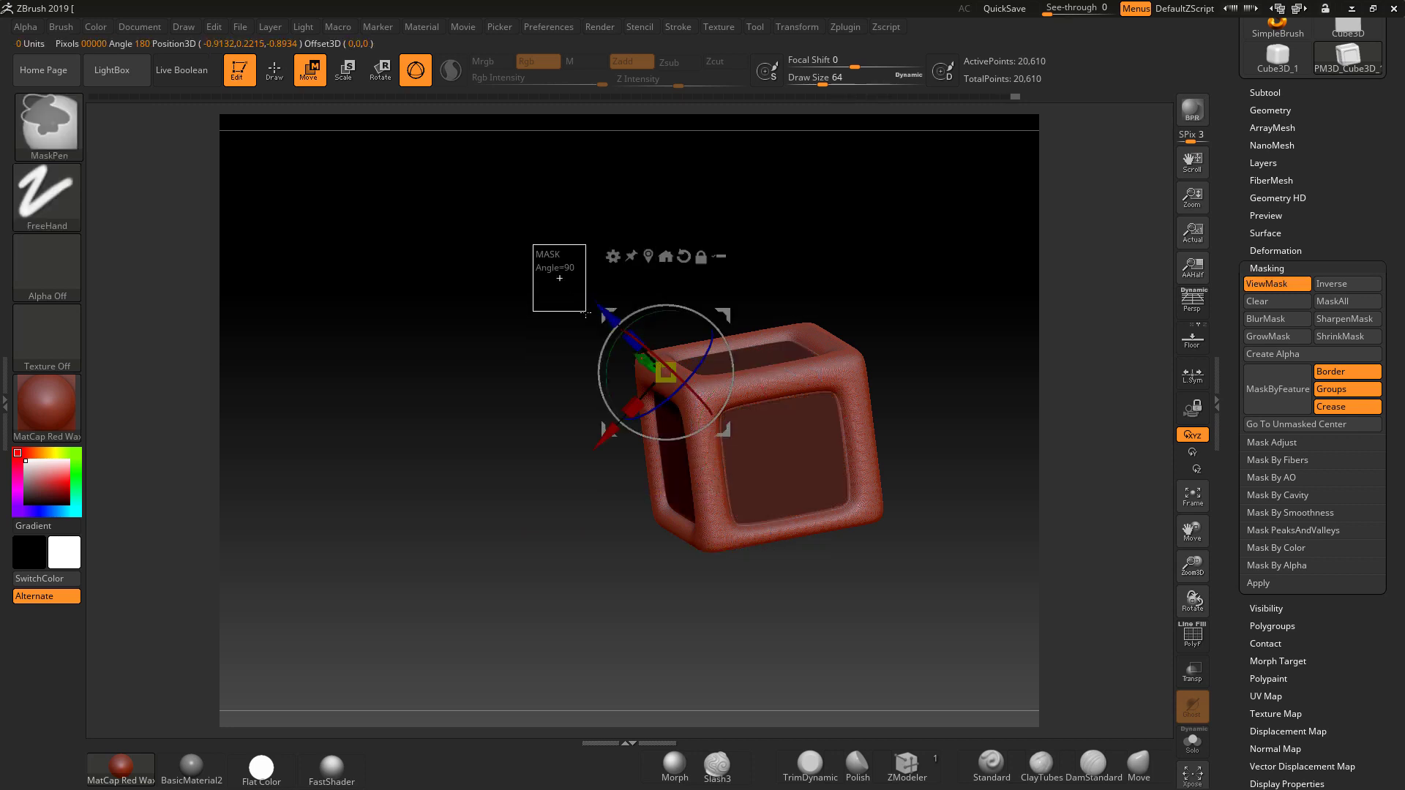
key(ctrl+h)
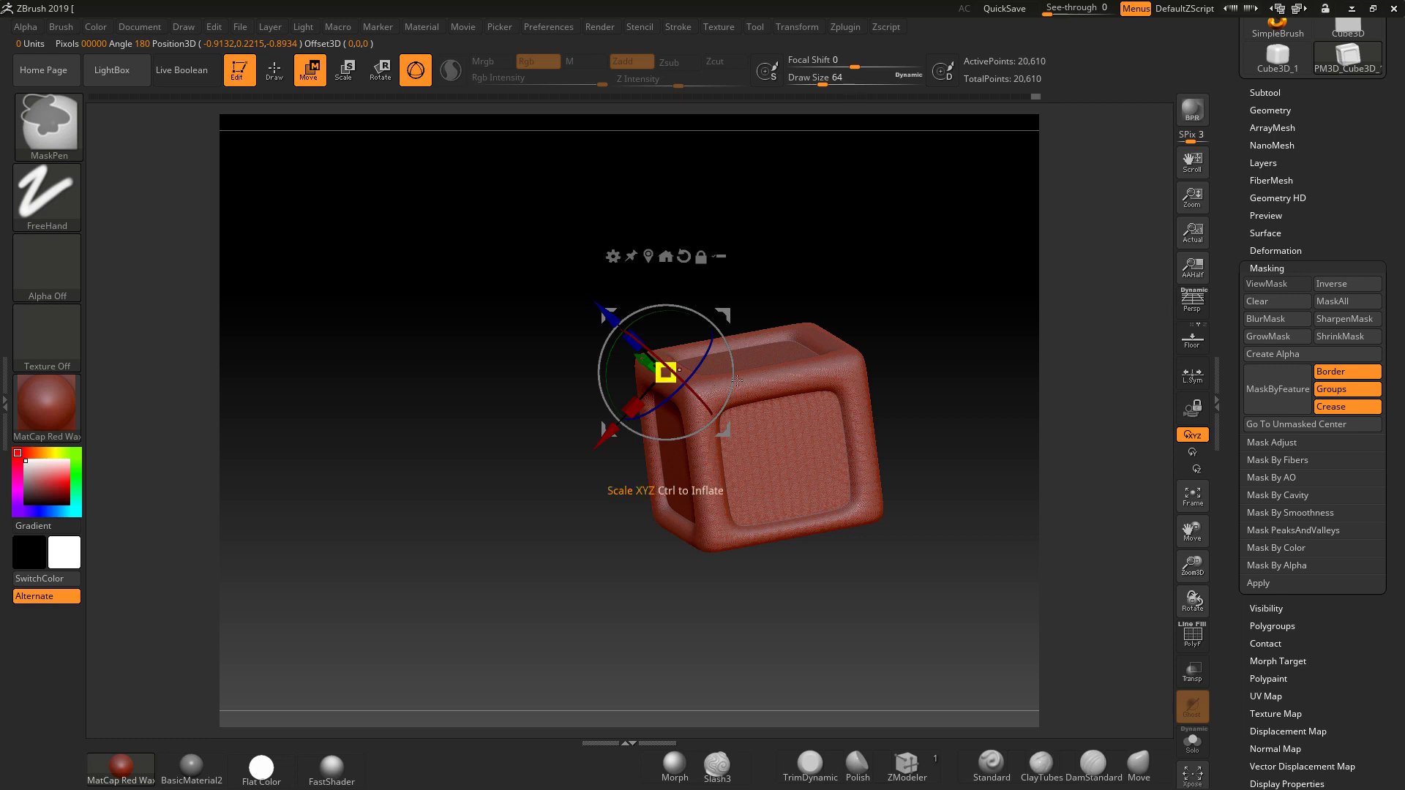
ctrl+click(832, 368)
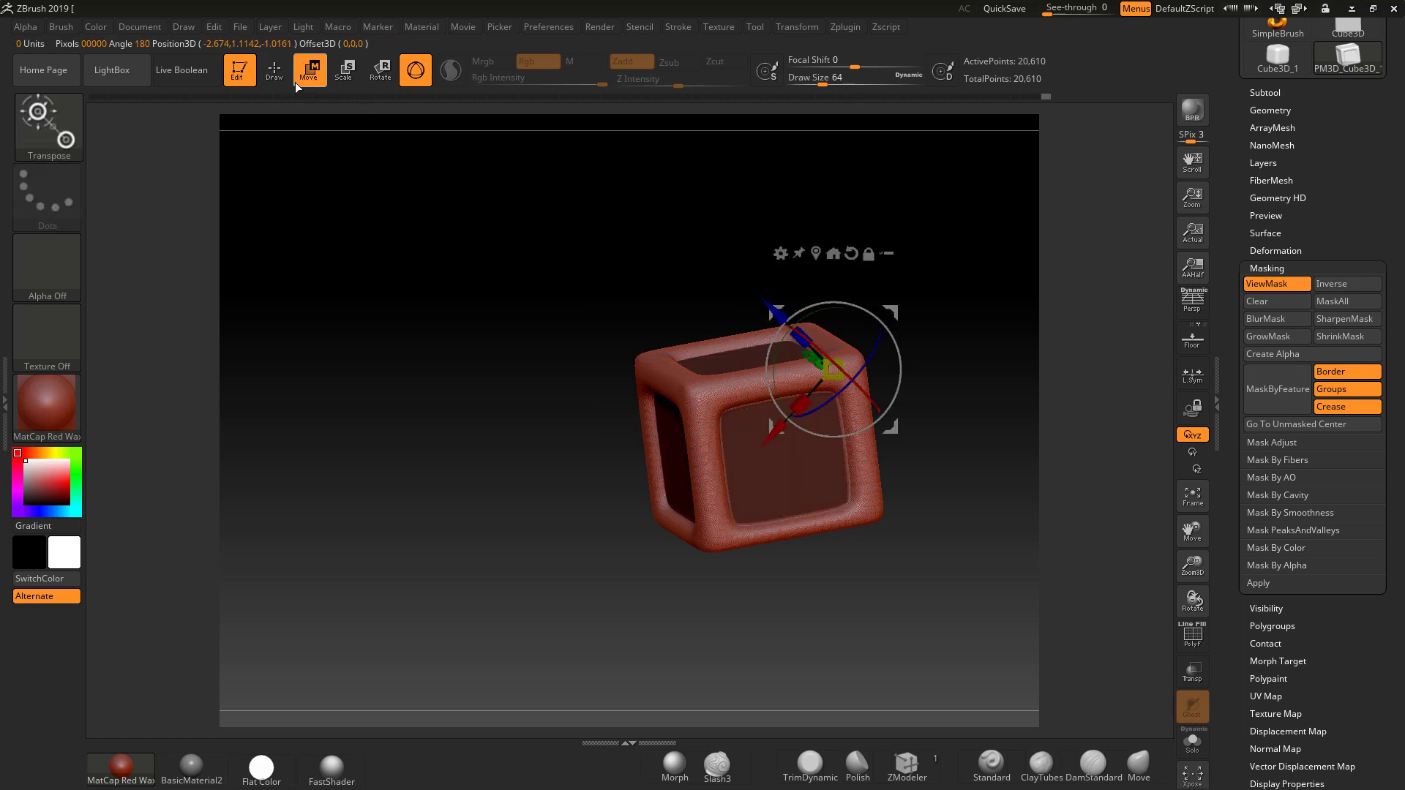
Return to Draw mode, isolate the frame to mask it again, and show the whole cube.
click(276, 73)
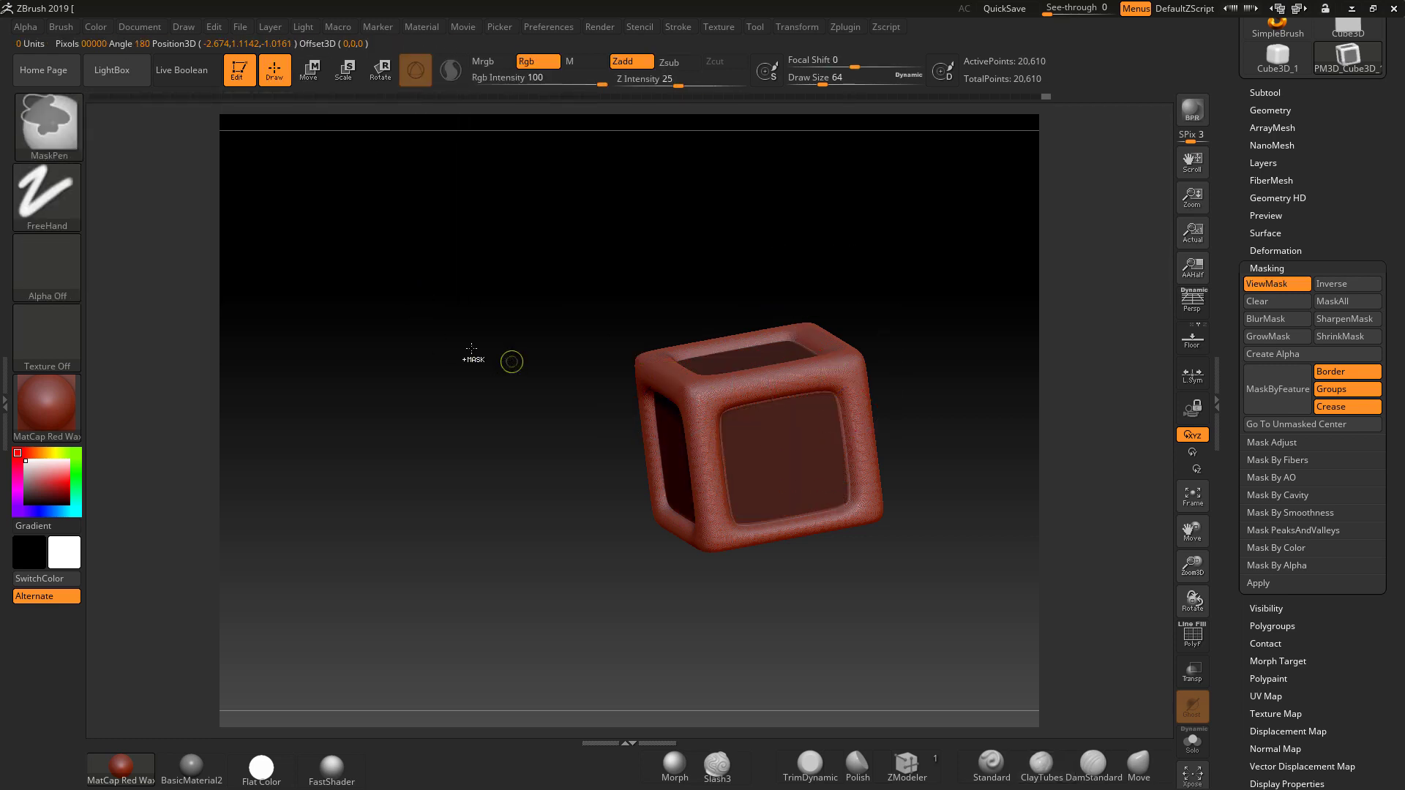
ctrl+click(549, 359)
ctrl+shift+click(566, 288)
ctrl+shift+drag(547, 265, 919, 627)
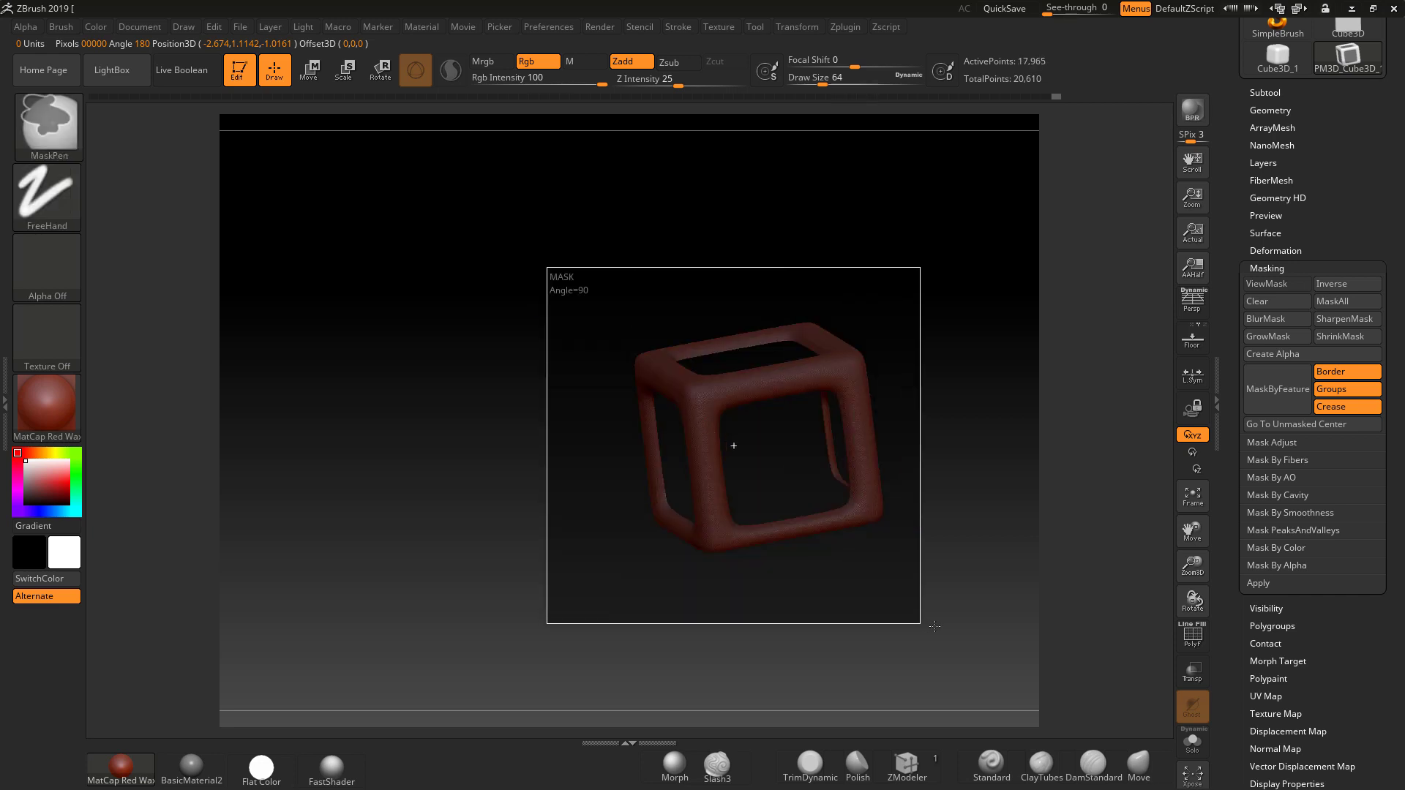
ctrl+shift+click(417, 430)
Toggle the mask display to compare the cube with and without mask shading, leaving the shading hidden.
click(1261, 284)
click(1261, 285)
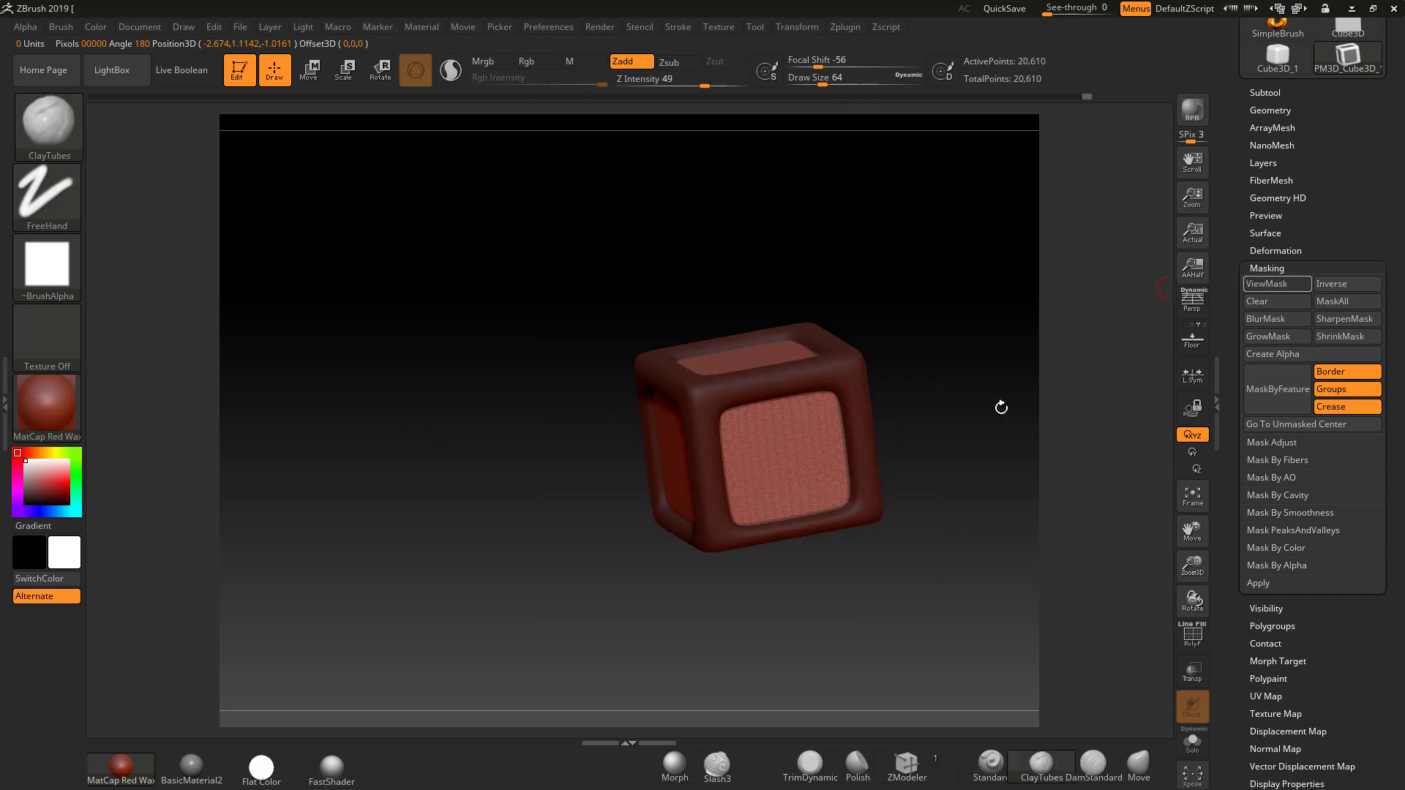
mouse_move(950, 432)
mouse_down()
mouse_move(997, 446)
mouse_move(887, 439)
mouse_move(974, 487)
mouse_move(906, 439)
mouse_move(888, 398)
mouse_move(913, 458)
mouse_move(932, 408)
mouse_move(941, 430)
mouse_move(1156, 362)
mouse_up()
key(ctrl+h)
key(ctrl+h)
click(1280, 285)
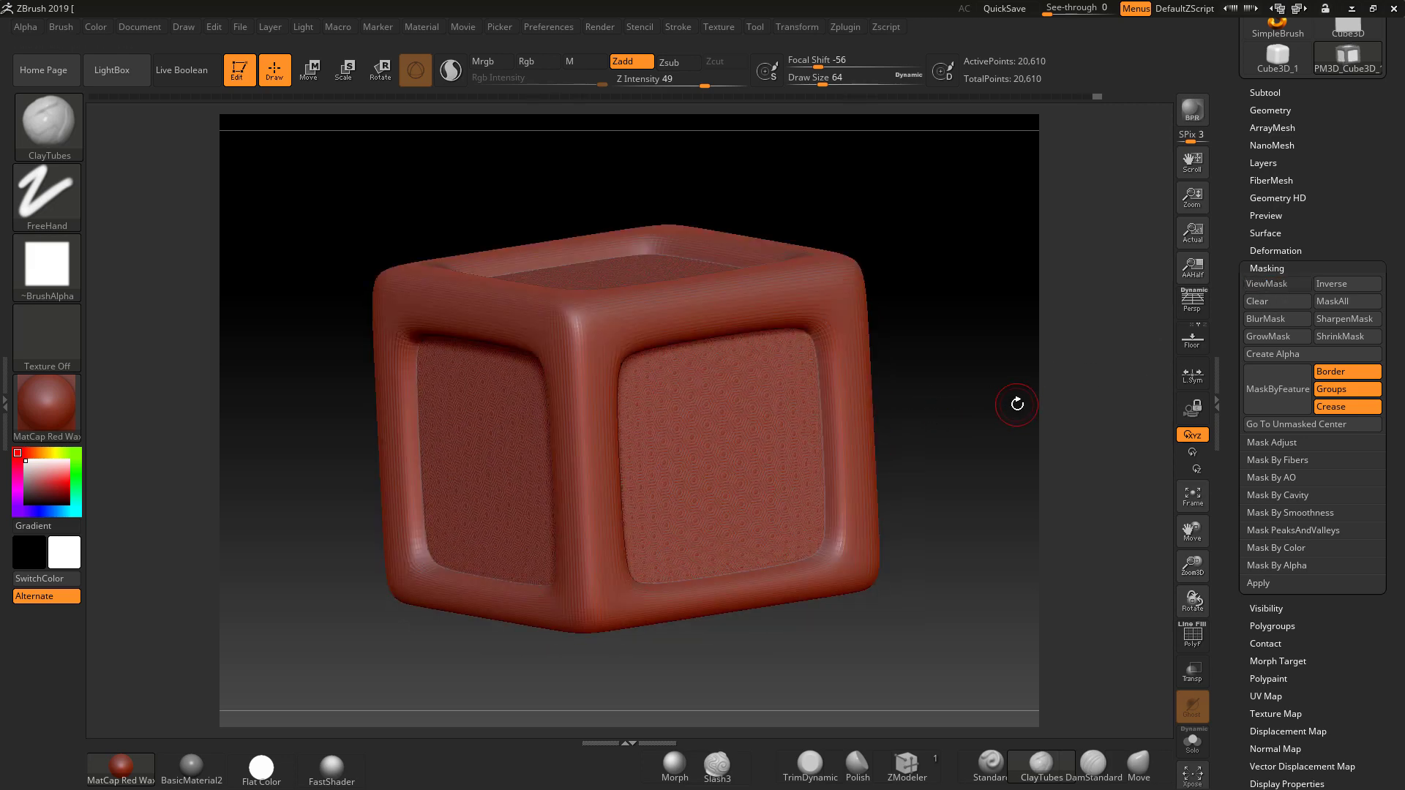